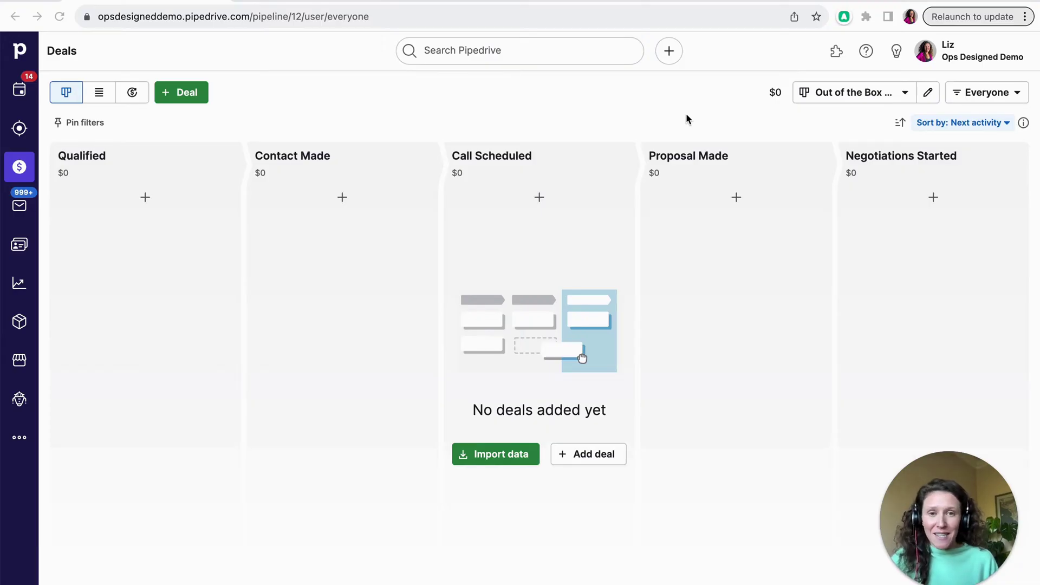
Switch the deals board from Sales to the empty Out of the Box Pipeline.
left_click(845, 97)
left_click(806, 280)
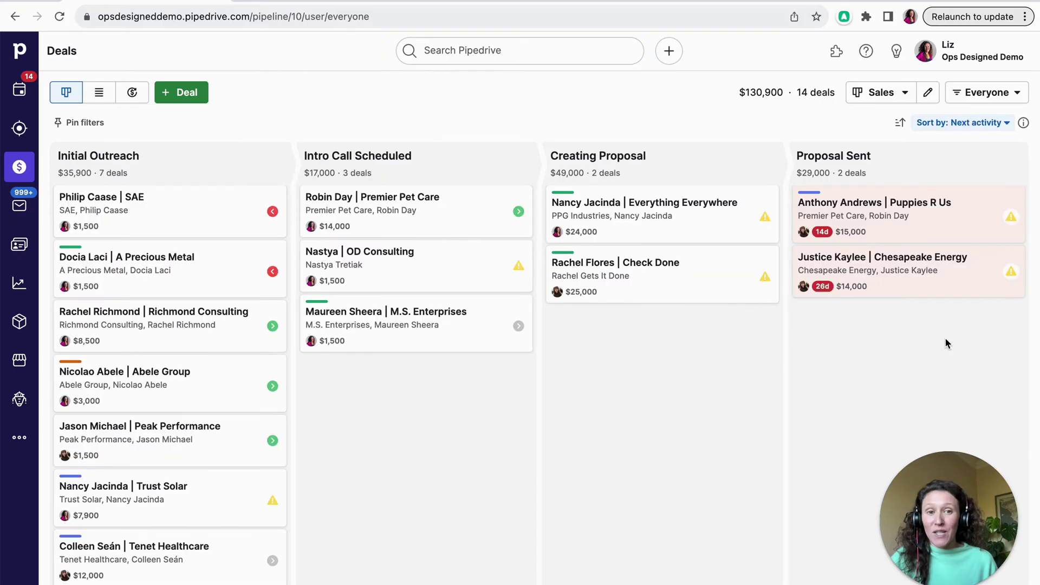
left_click(882, 92)
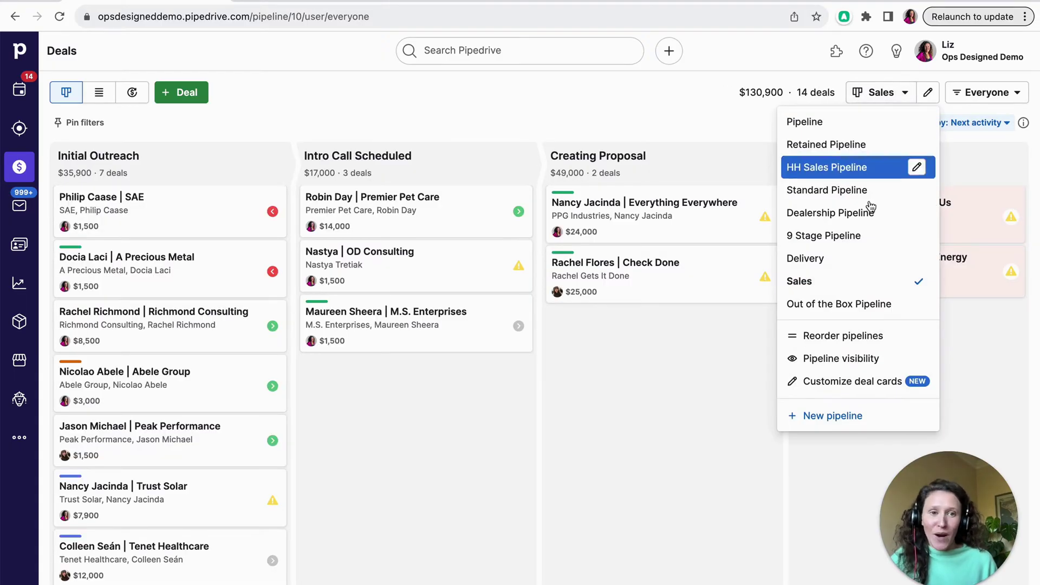
left_click(865, 305)
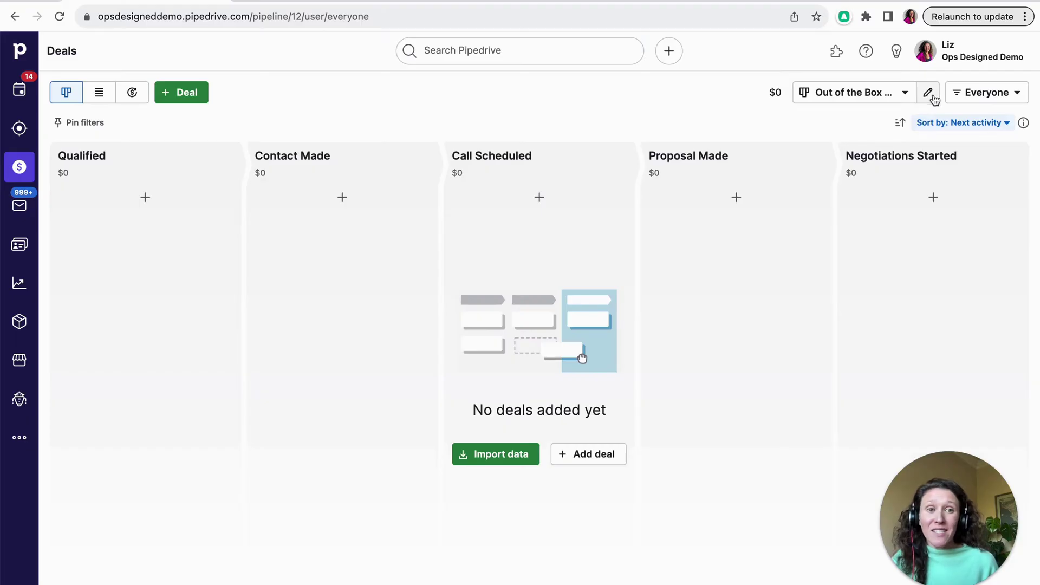
Rename the Call Scheduled stage to 'Custom Name' and delete the Negotiations Started stage.
left_click(928, 93)
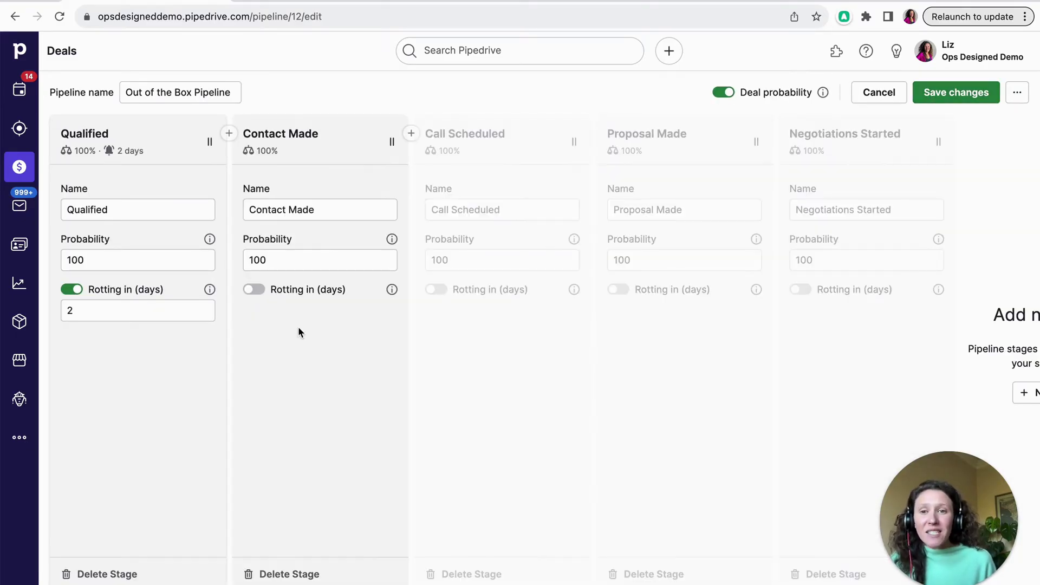
triple_click(471, 215)
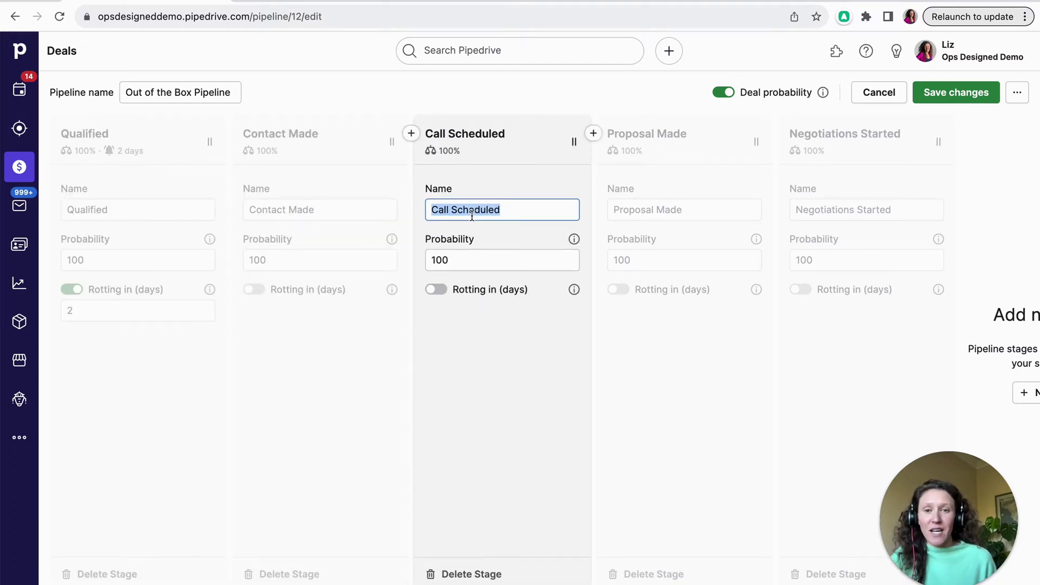
type("Custom Name")
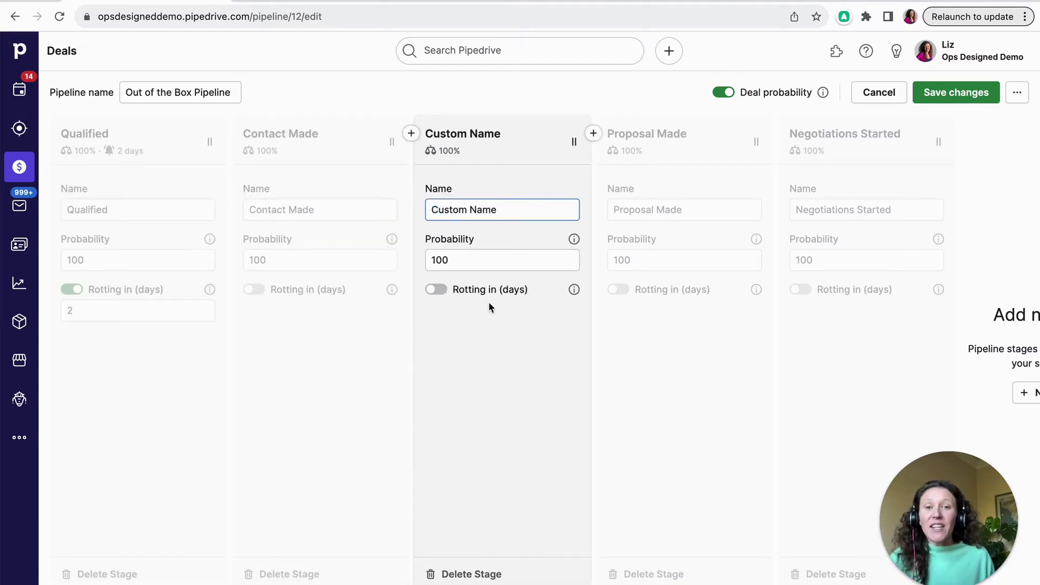
left_click(499, 365)
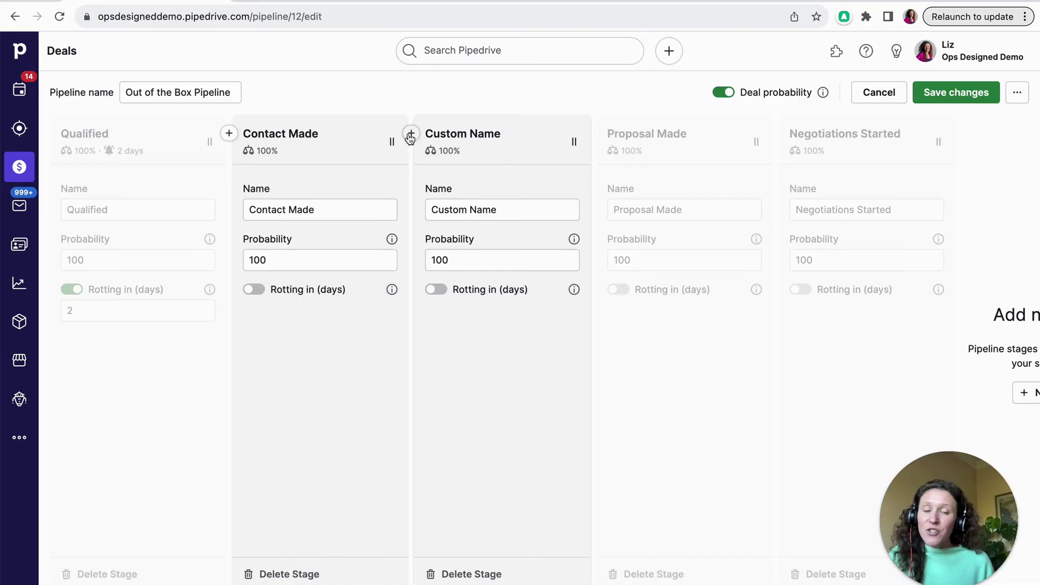
left_click(824, 573)
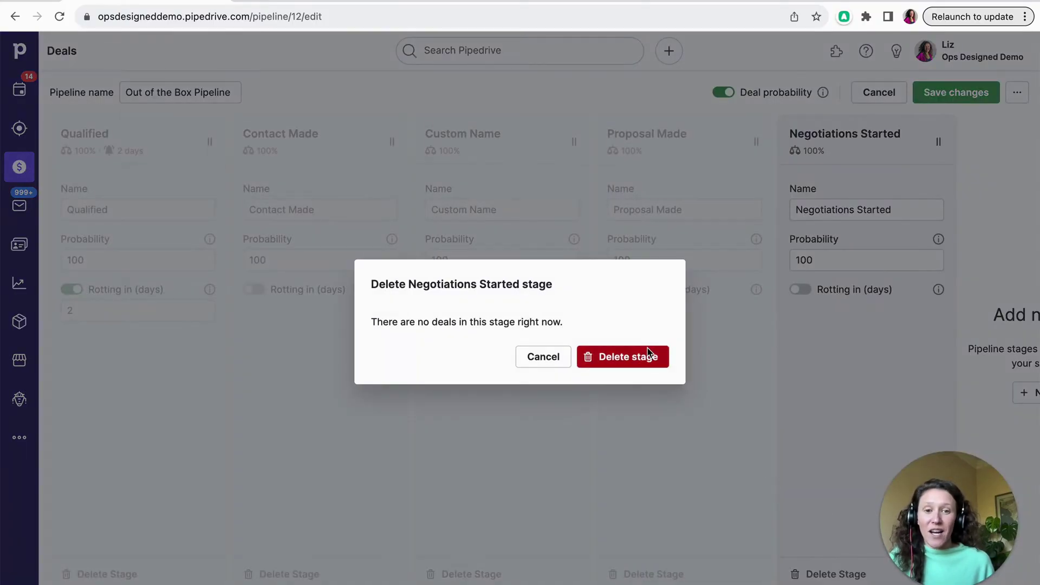
left_click(647, 352)
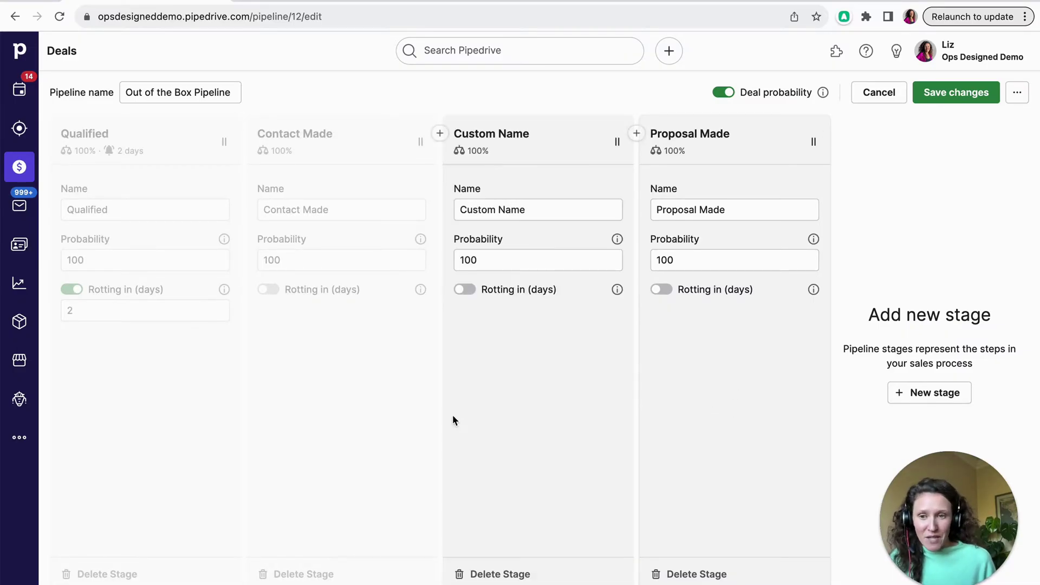
Turn on rotting for Contact Made at 9 days and save the pipeline changes.
left_click(279, 293)
left_click(302, 316)
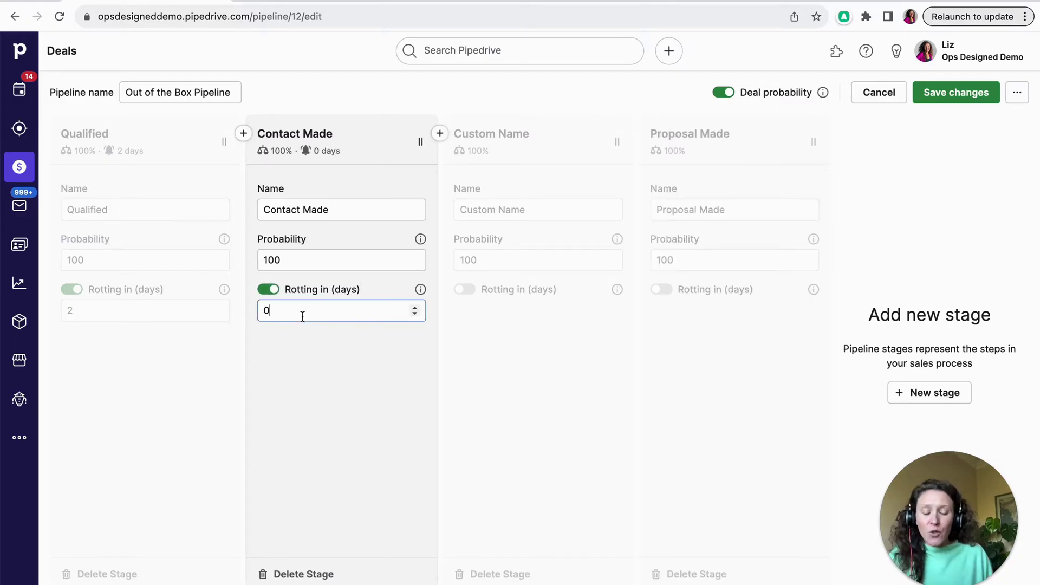
key("BackSpace")
type("9")
left_click(334, 391)
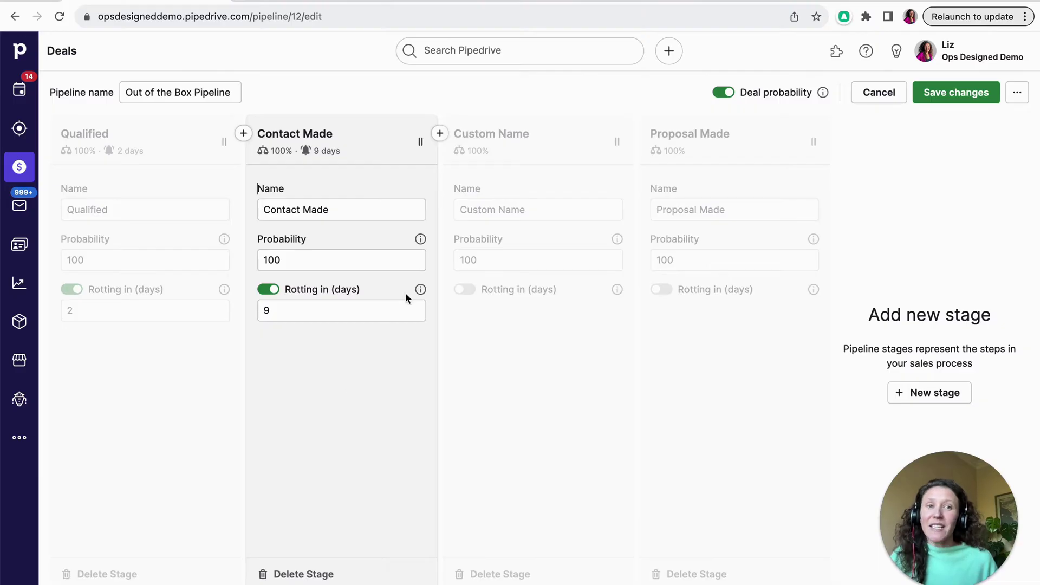
left_click(956, 92)
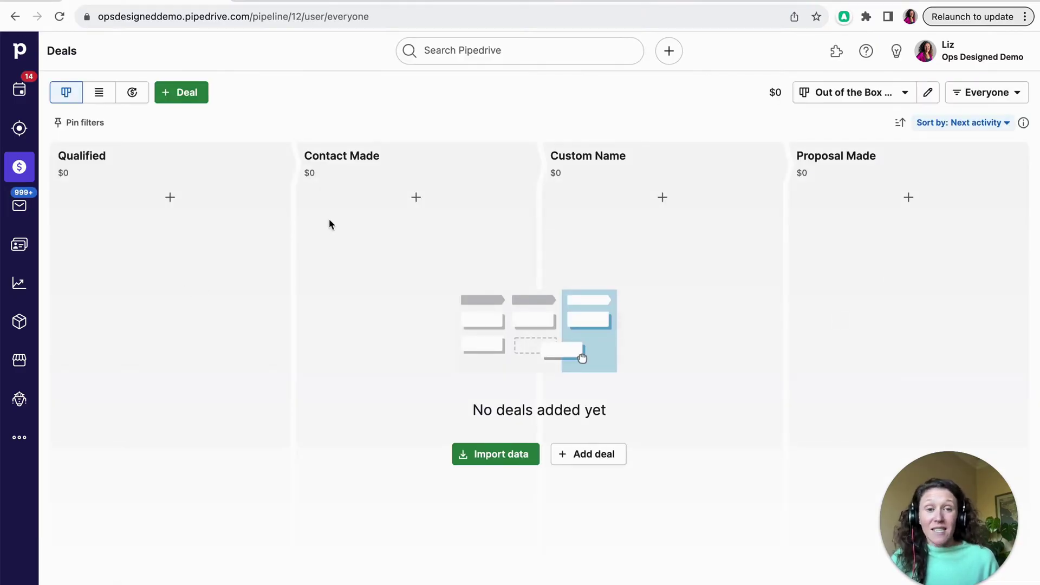
Show the Sales pipeline board and review its stage rotting settings in the editor.
left_click(851, 94)
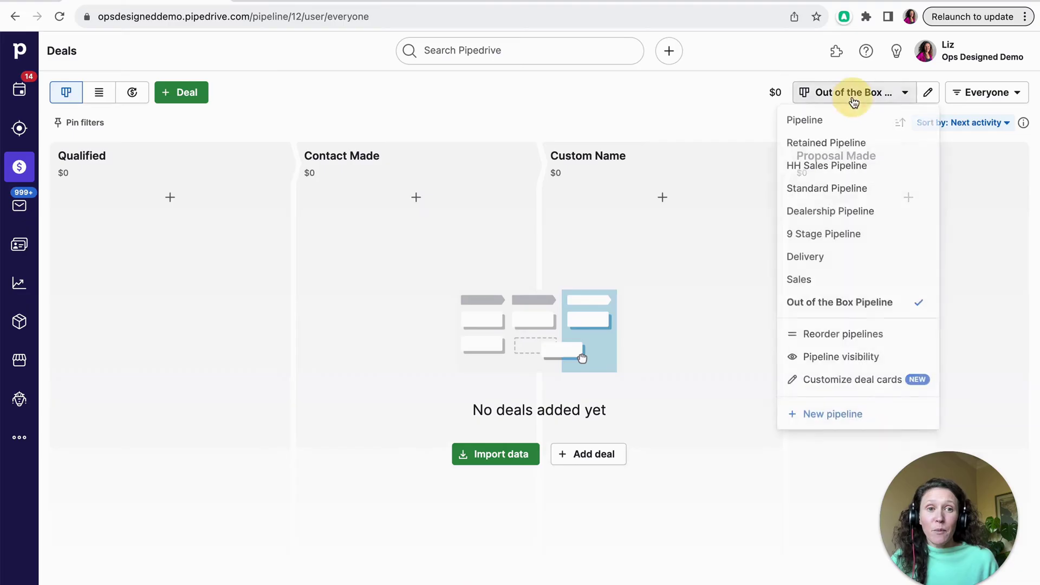
left_click(846, 281)
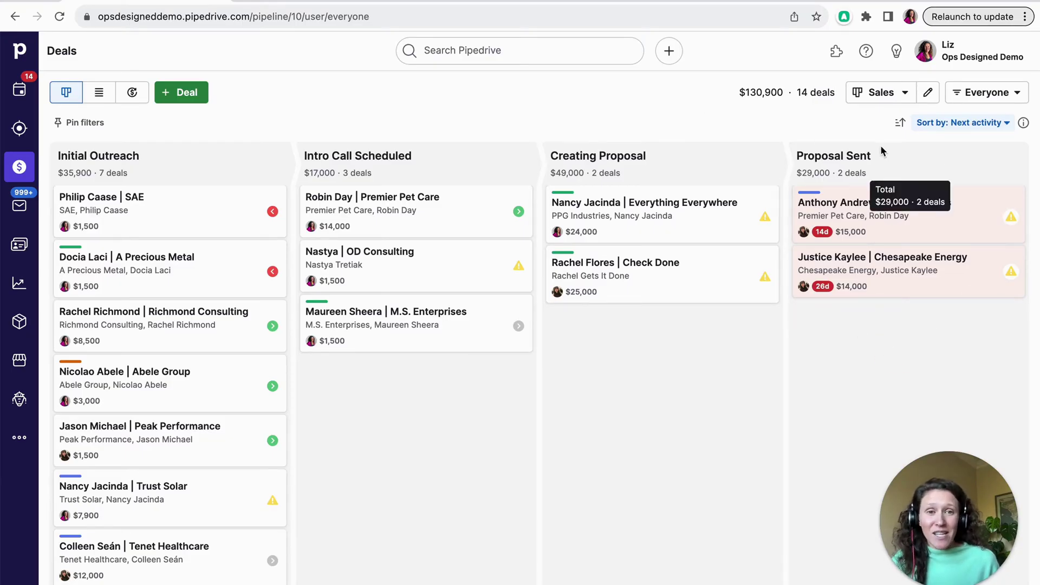
mouse_move(824, 236)
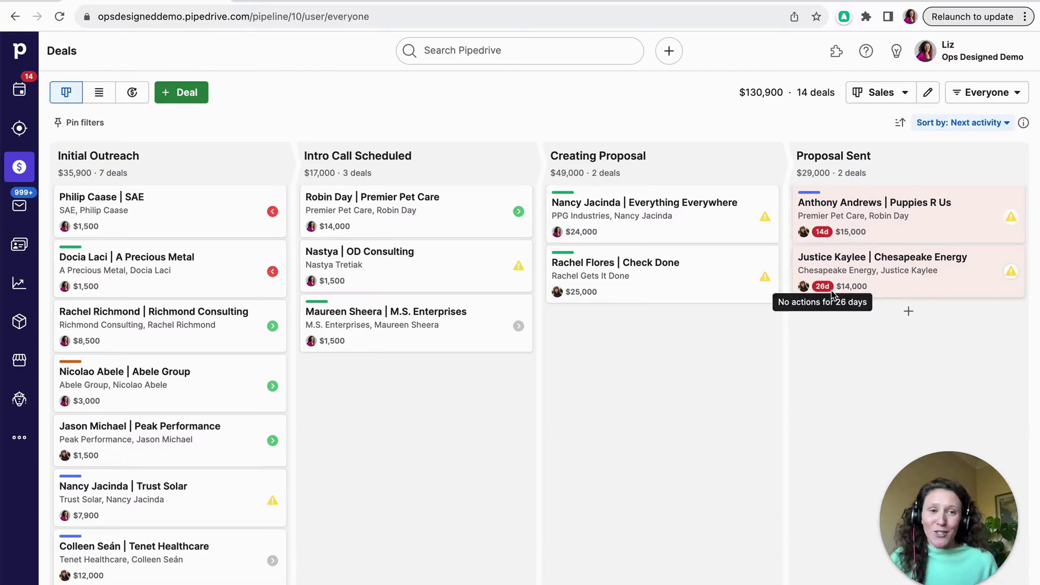
mouse_move(824, 292)
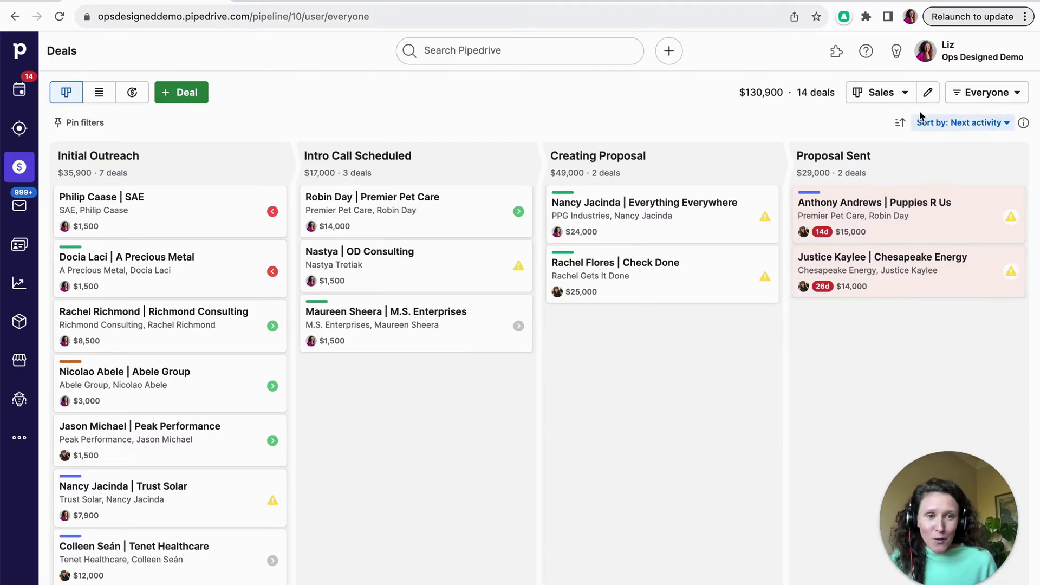
left_click(926, 98)
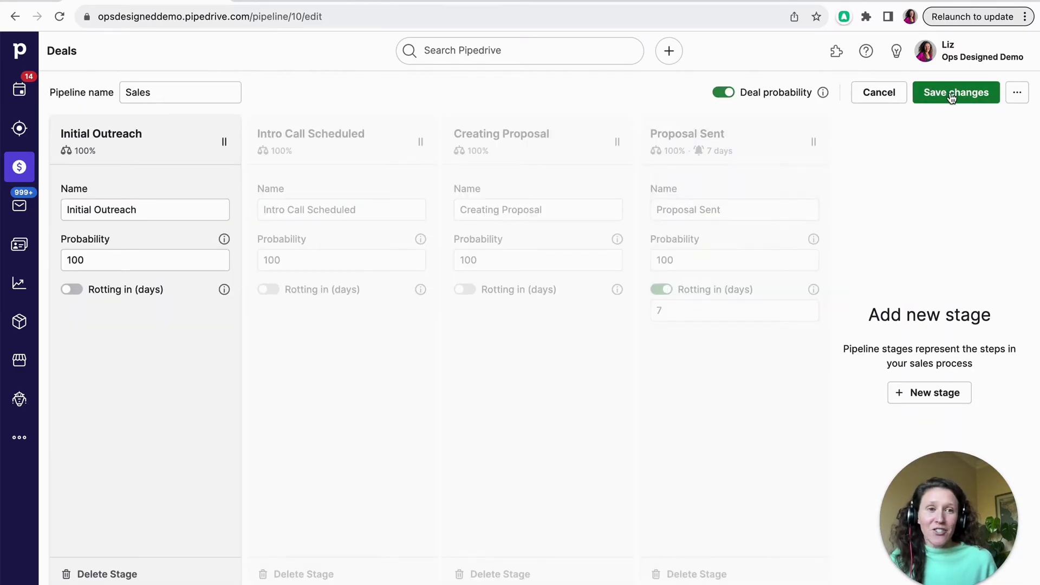
left_click(954, 92)
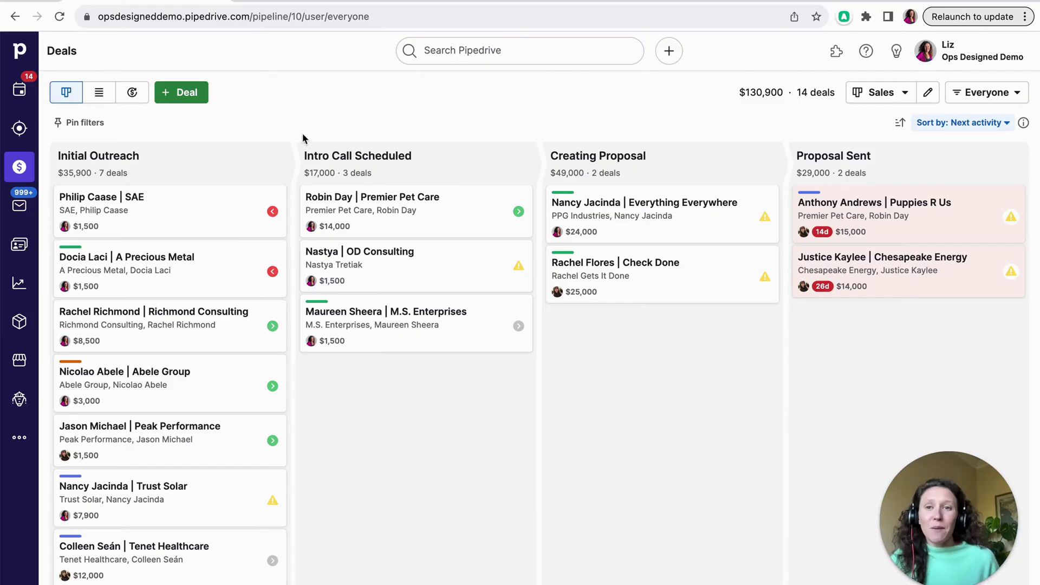
double_click(272, 16)
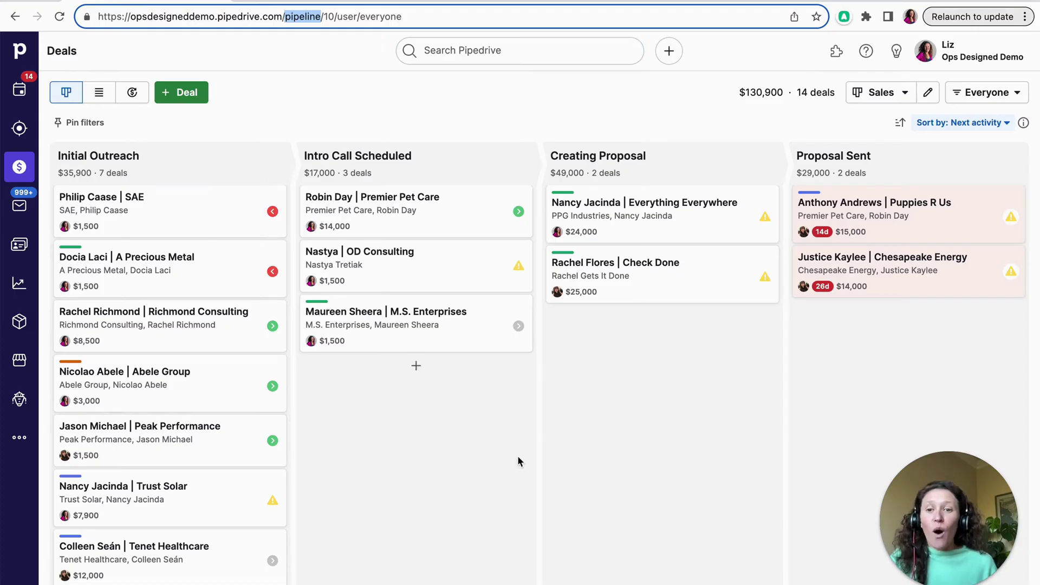
left_click(649, 113)
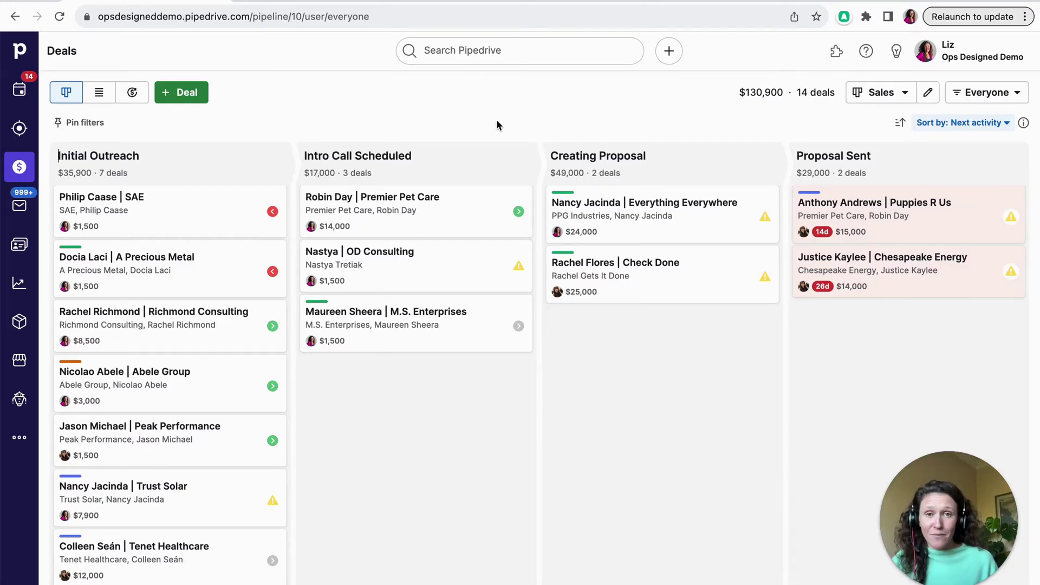
View the Pipedrive Data Structure diagram in Lucidchart, then return to the Pipedrive deals board.
left_click(316, 2)
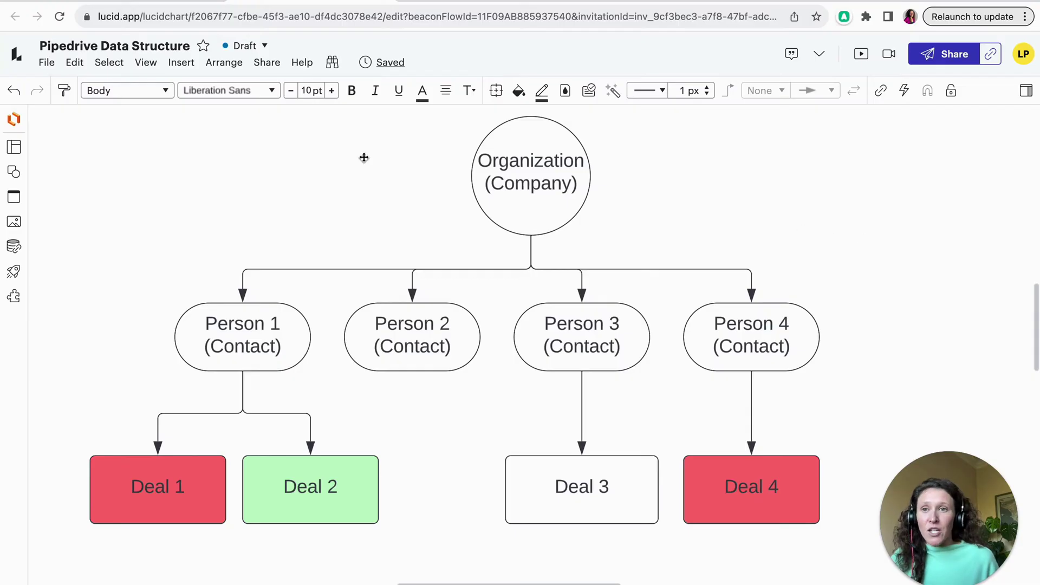
left_click(134, 6)
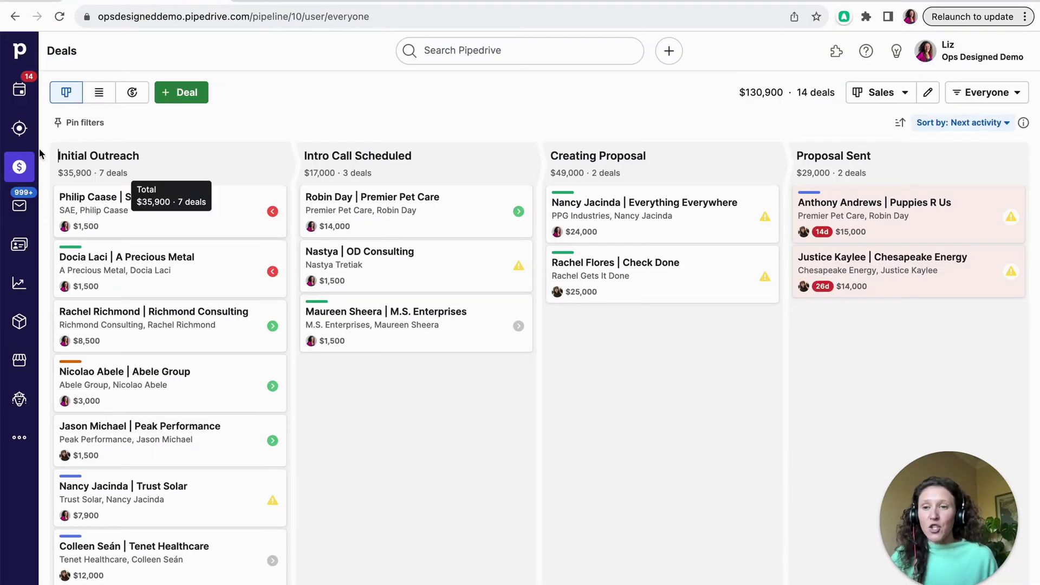
Go to Contacts and open the Cresco Labs organization page.
left_click(18, 255)
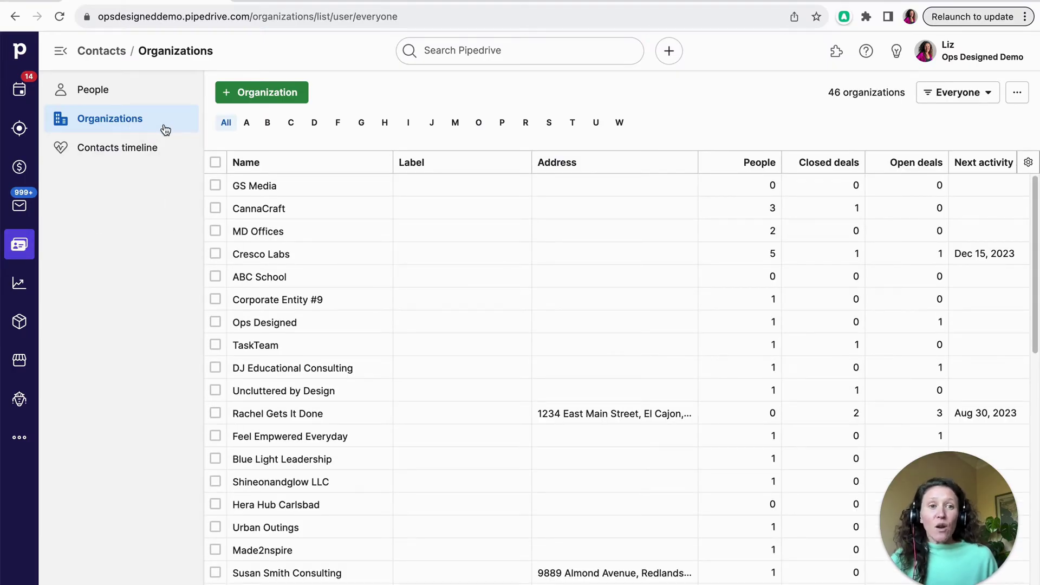
mouse_move(262, 258)
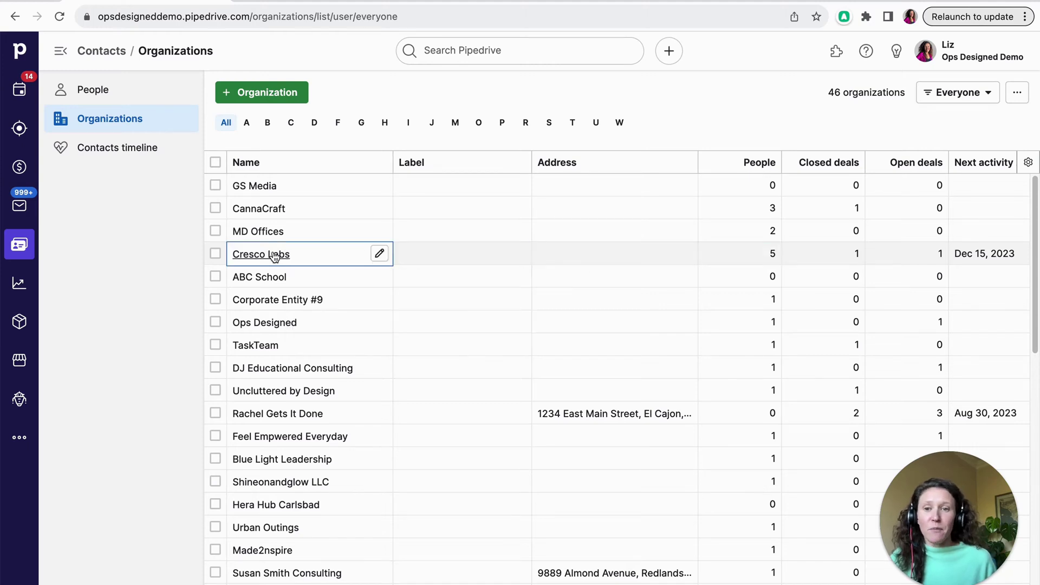
left_click(274, 257)
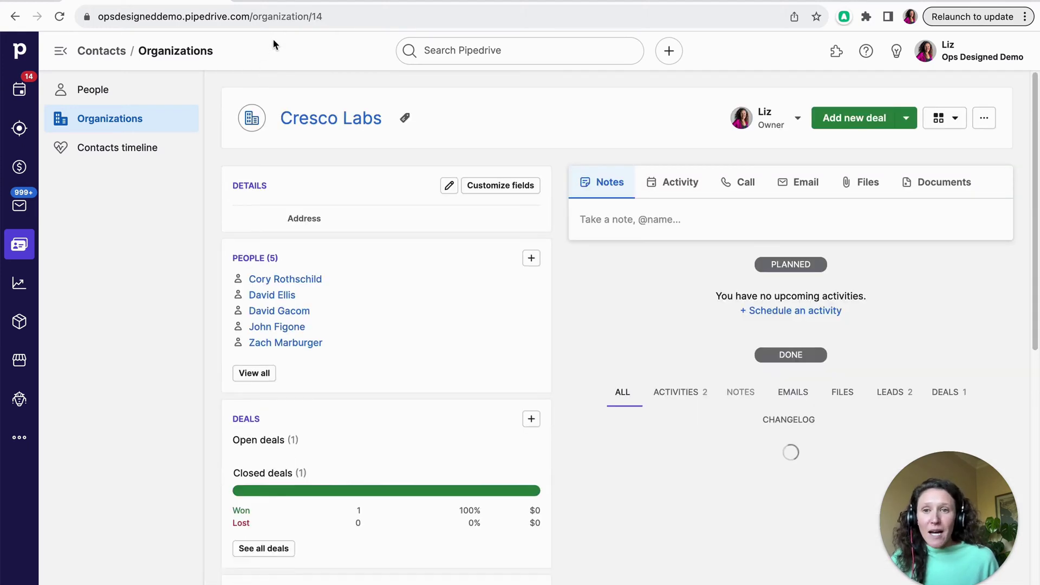
Open the first Cresco Labs contact and review all deals linked to them.
left_click(271, 20)
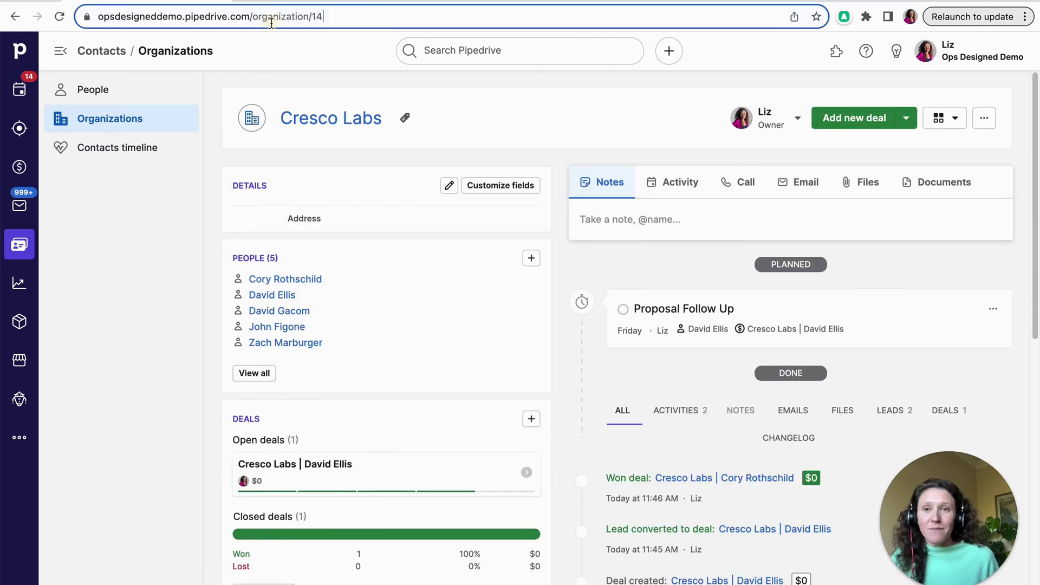
double_click(303, 17)
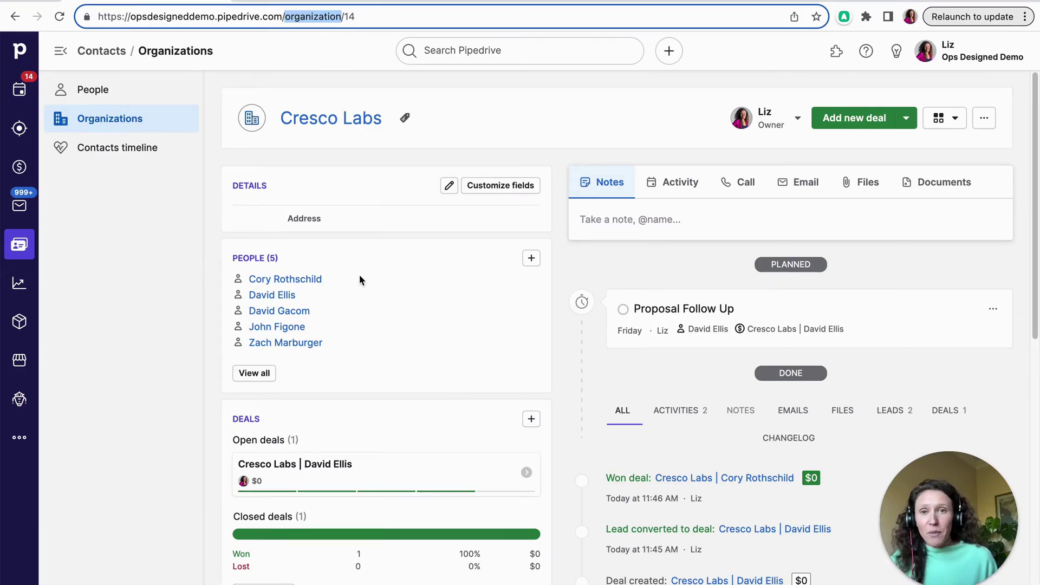
left_click(295, 280)
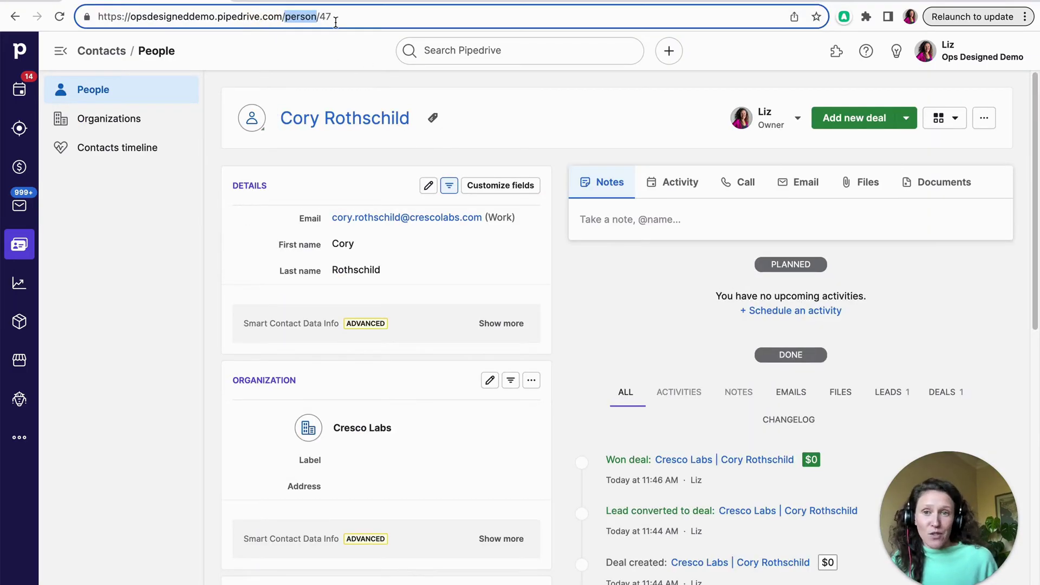
scroll(336, 215, "down", 3)
scroll(336, 216, "down", 3)
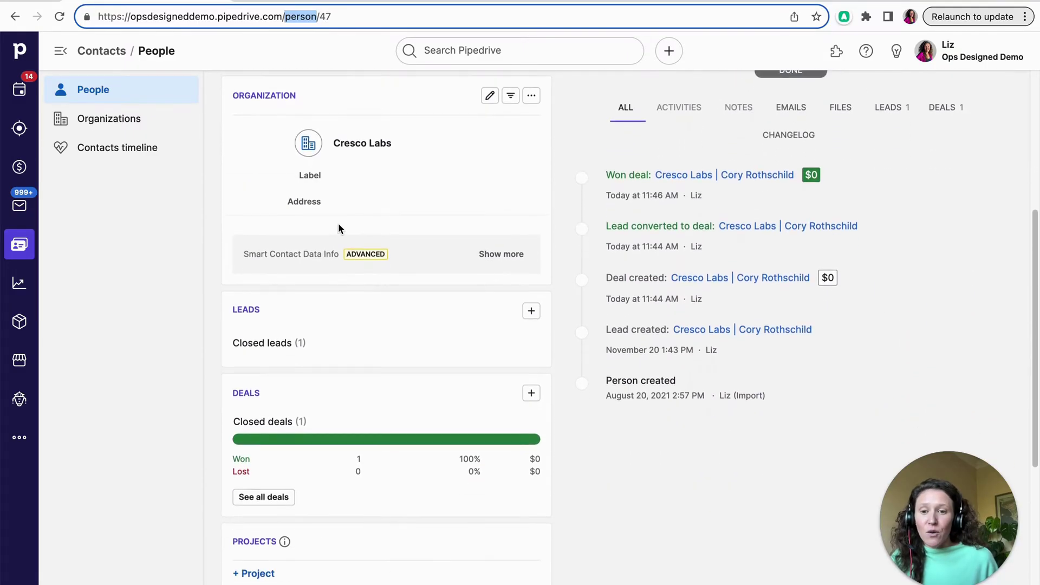
left_click(281, 498)
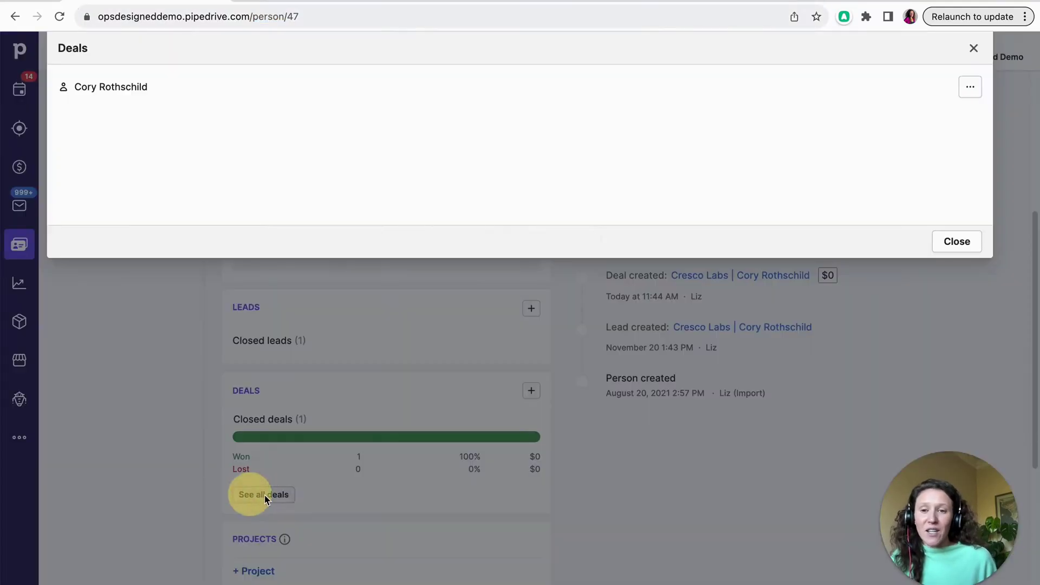
mouse_move(133, 142)
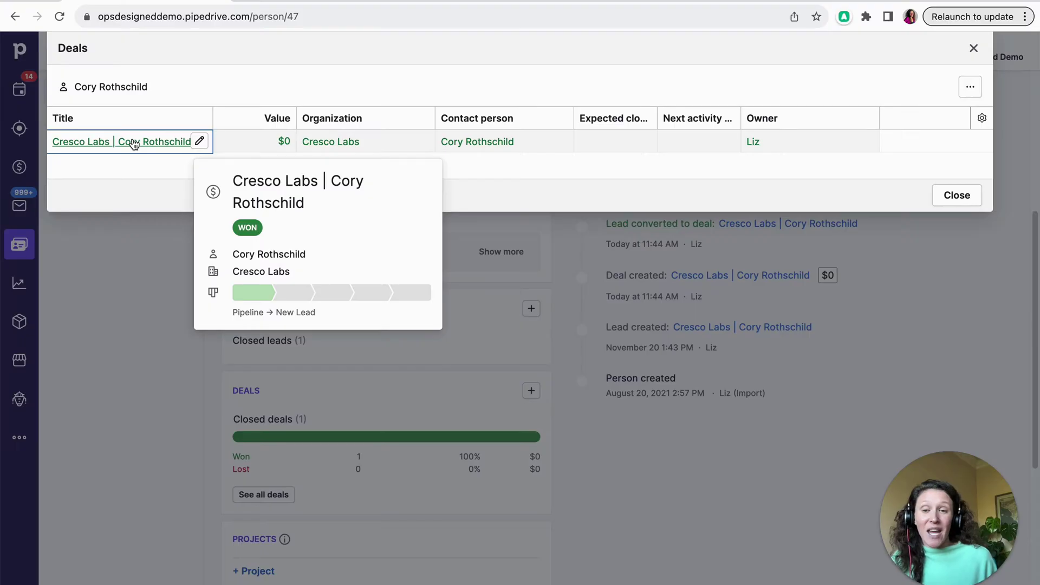
left_click(972, 49)
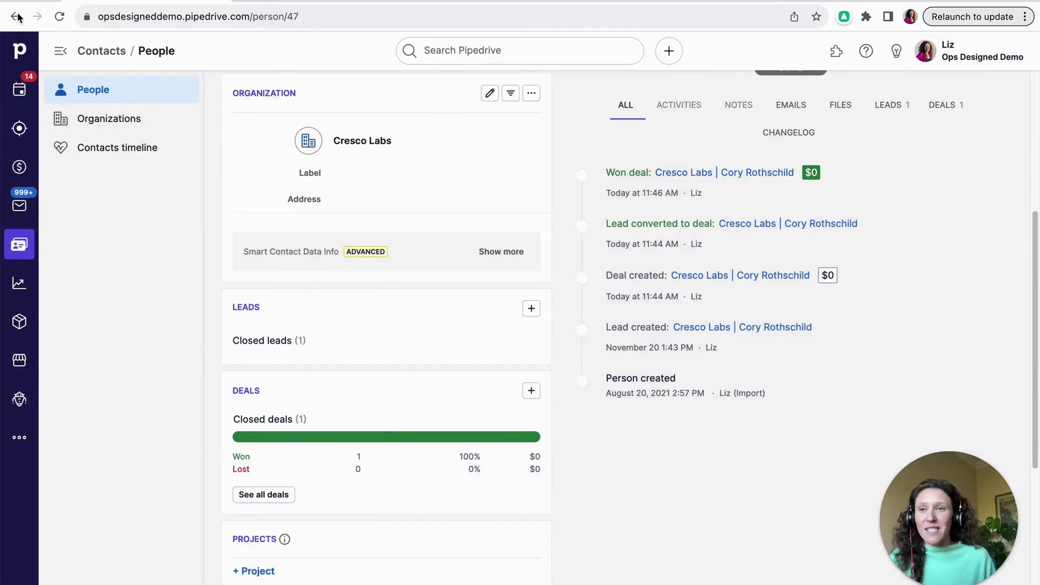
Back on Cresco Labs, review the organization's won and open deals, ending at the page top.
left_click(16, 16)
scroll(420, 315, "down", 3)
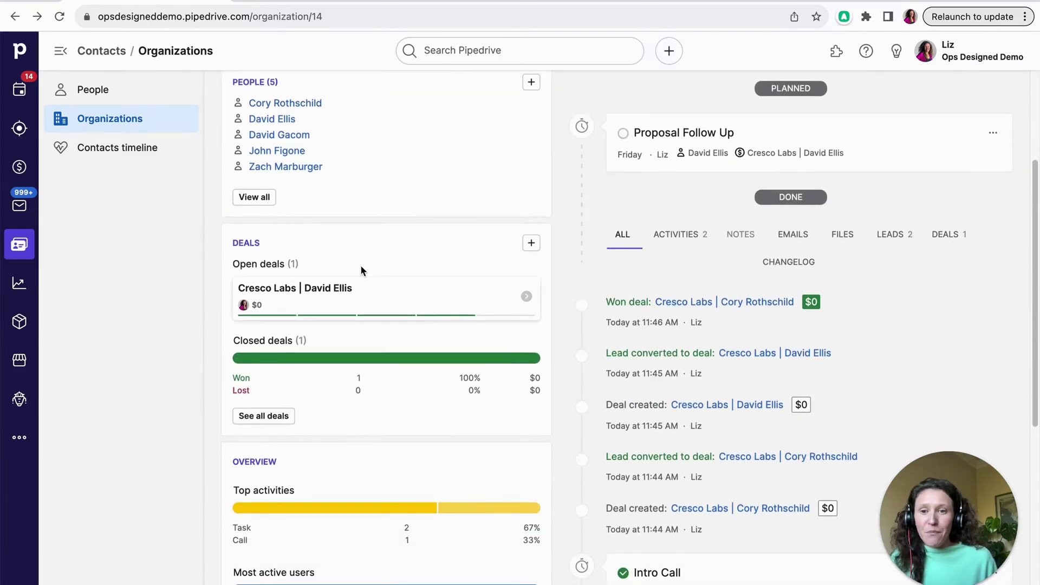
left_click(279, 416)
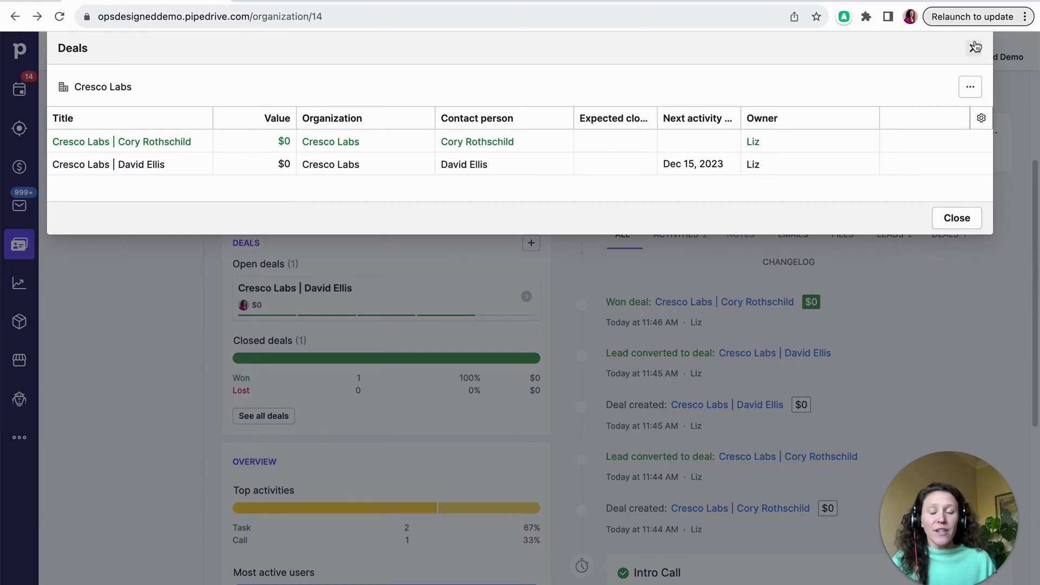
left_click(974, 47)
mouse_move(302, 111)
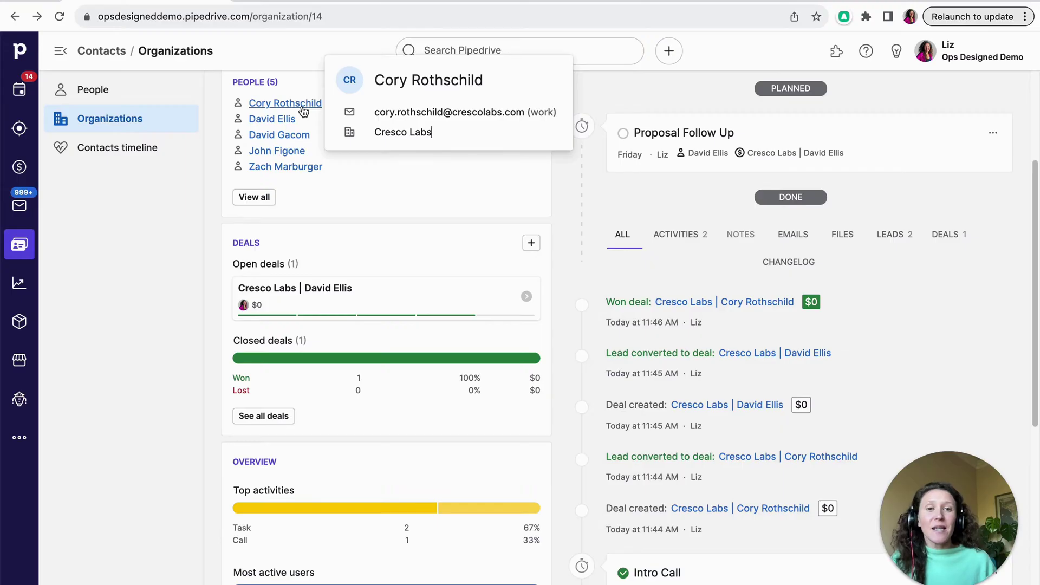
scroll(943, 264, "up", 3)
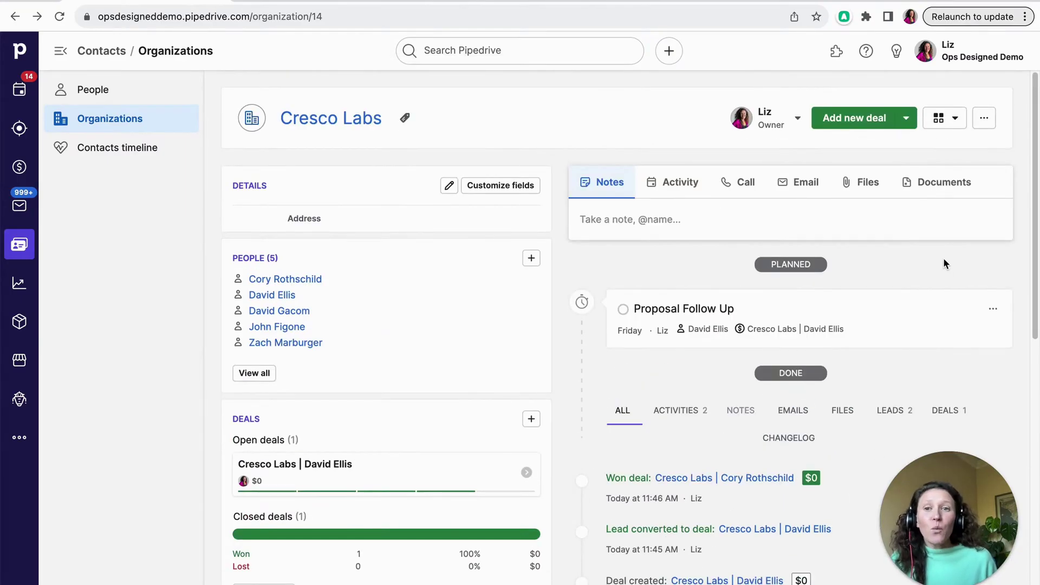
Leave the Cresco Labs page and return to the Sales pipeline deals board.
left_click(281, 16)
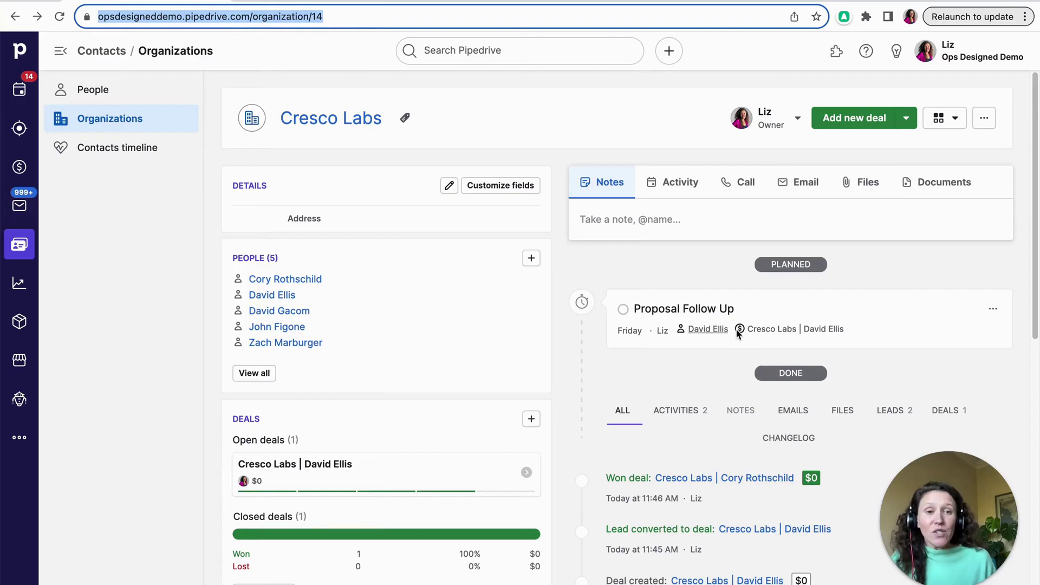
scroll(866, 252, "down", 2)
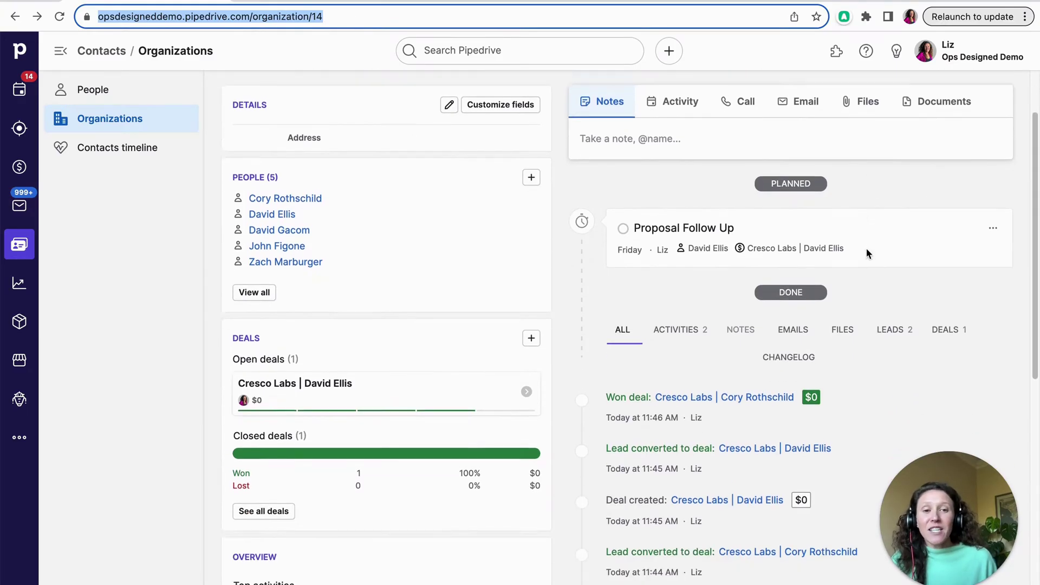
scroll(866, 249, "down", 1)
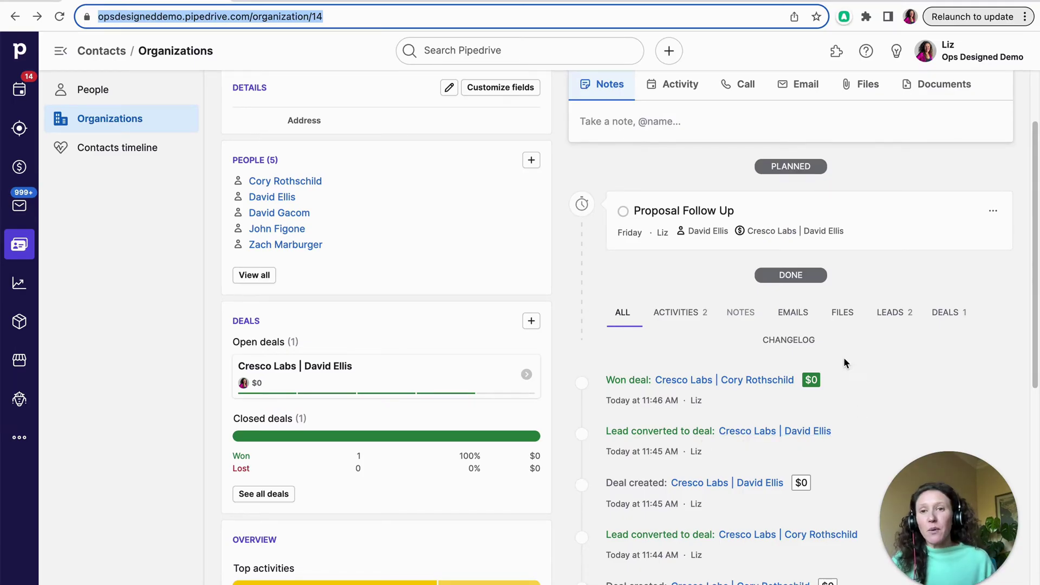
mouse_move(307, 186)
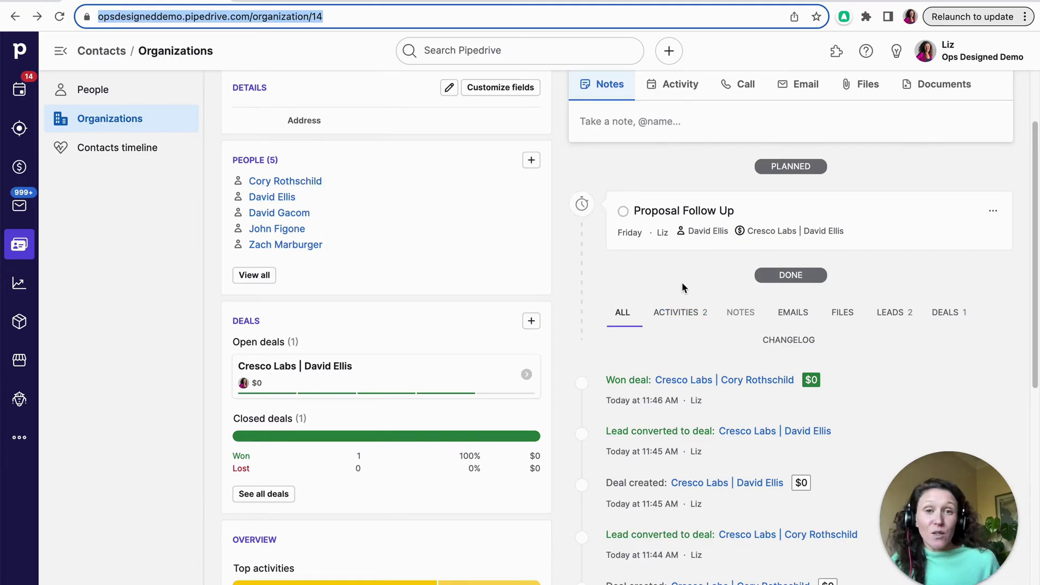
left_click(665, 369)
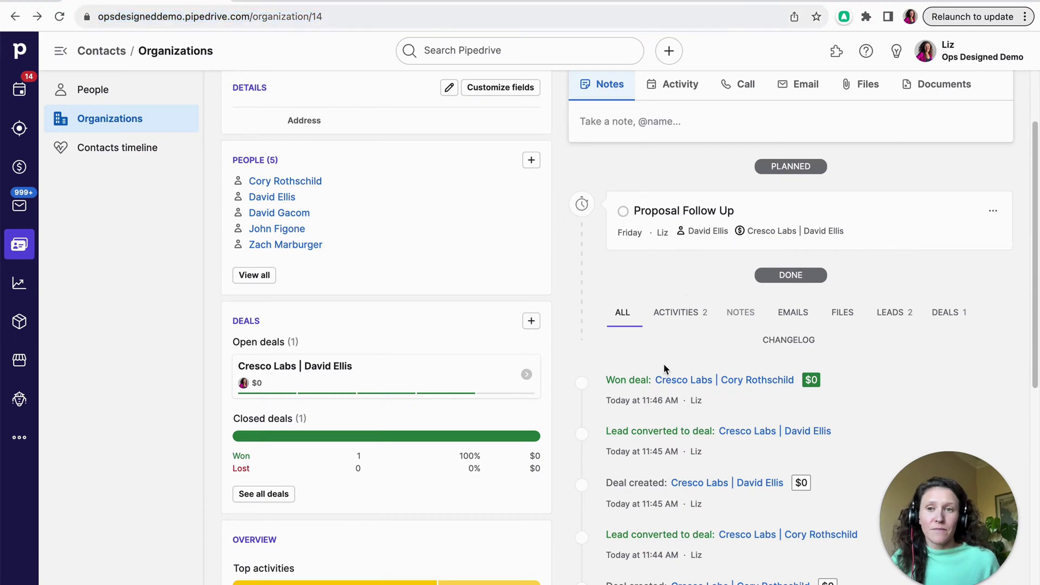
left_click(16, 167)
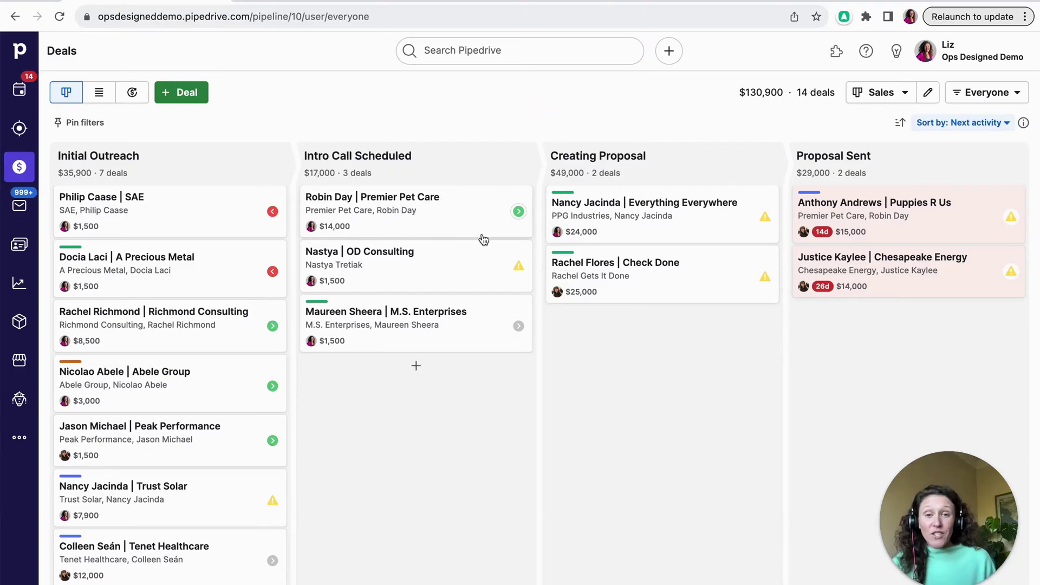
Open the Premier Pet Care deal from Intro Call Scheduled and browse its details panel.
left_click(447, 228)
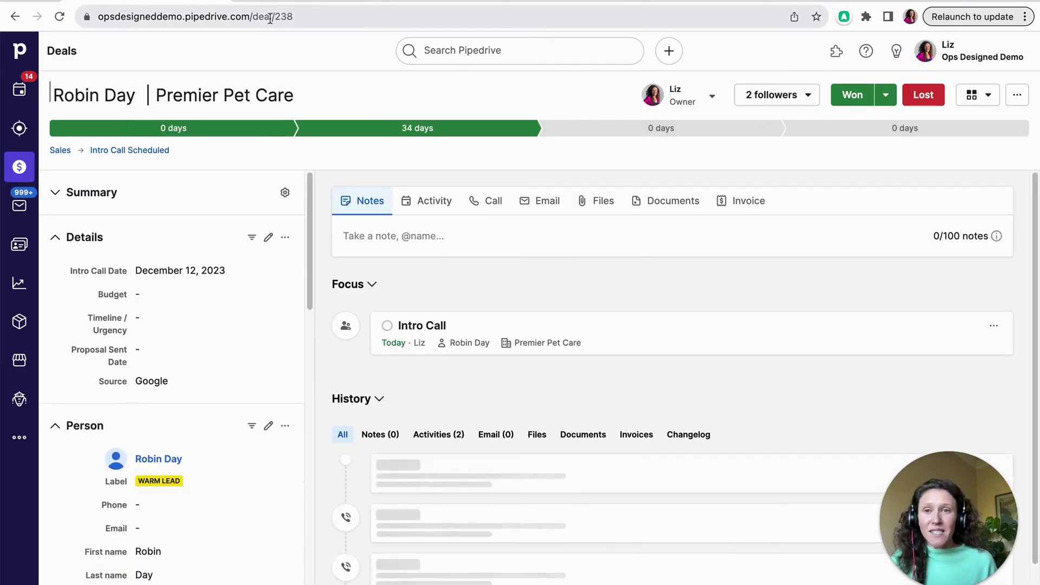
double_click(295, 16)
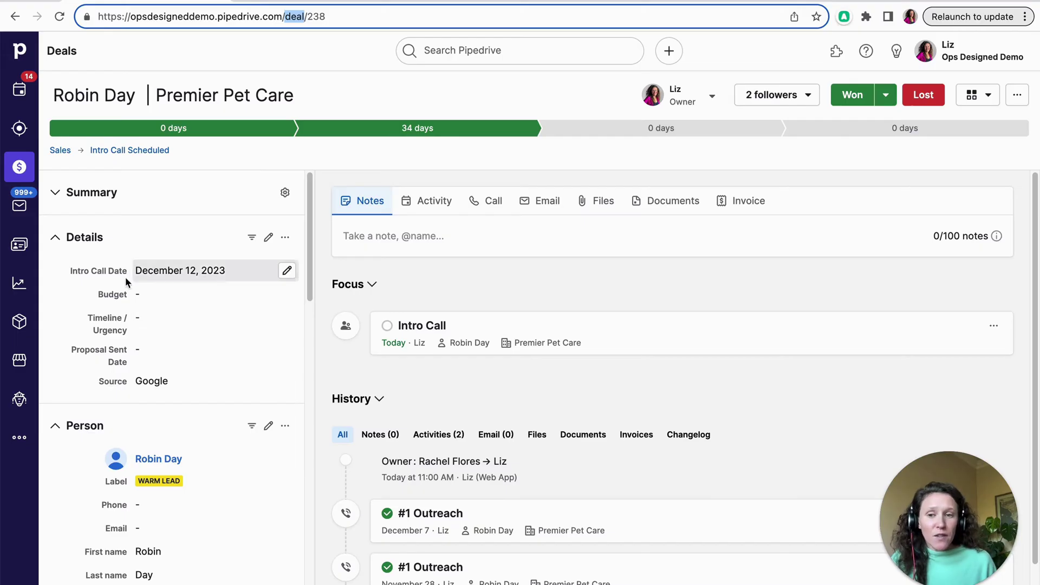
scroll(120, 289, "down", 1)
scroll(119, 293, "down", 5)
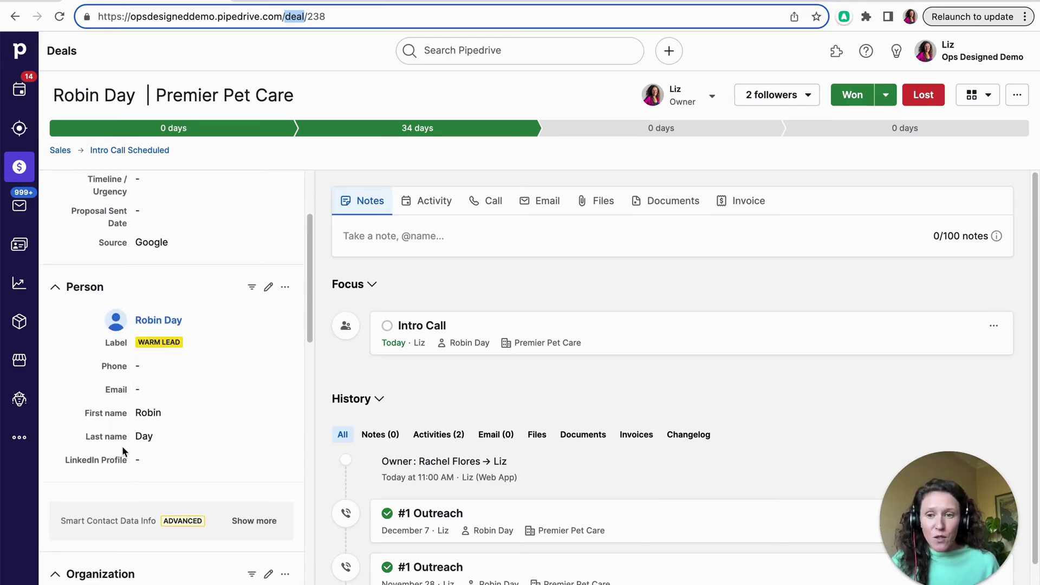
scroll(120, 444, "down", 6)
scroll(120, 428, "down", 3)
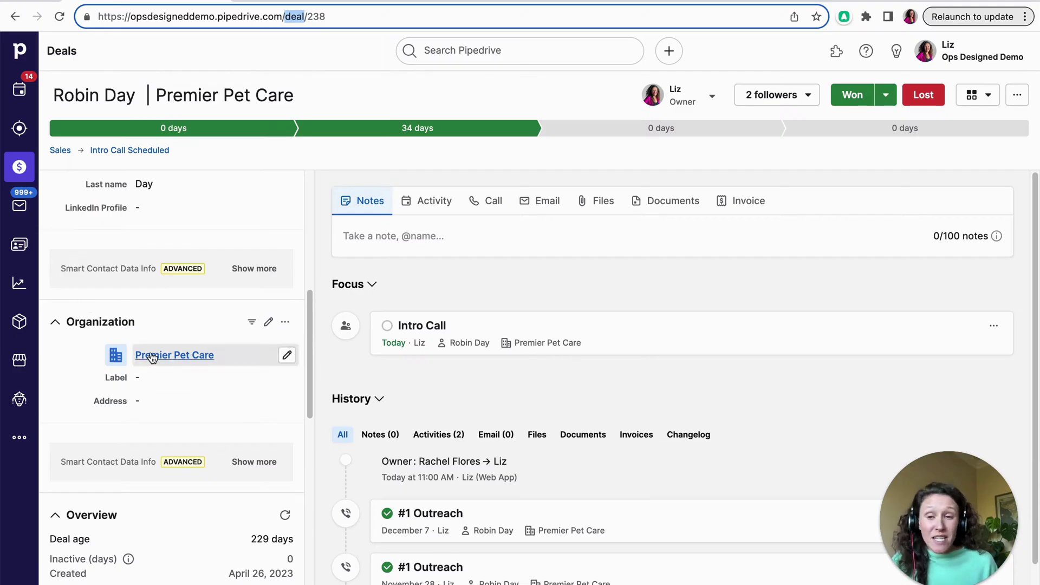
scroll(142, 357, "up", 1)
scroll(145, 360, "up", 5)
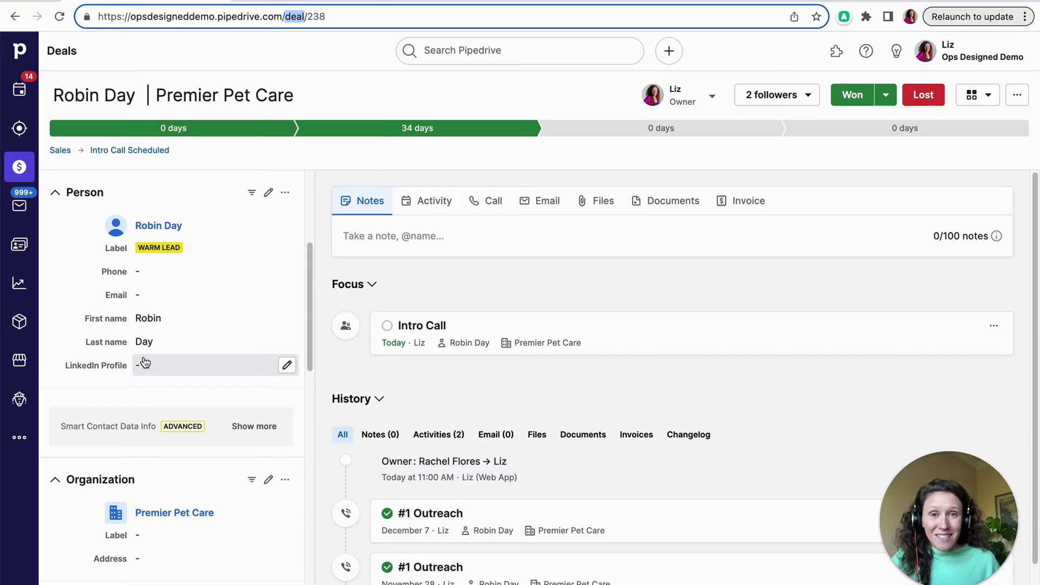
scroll(144, 363, "up", 8)
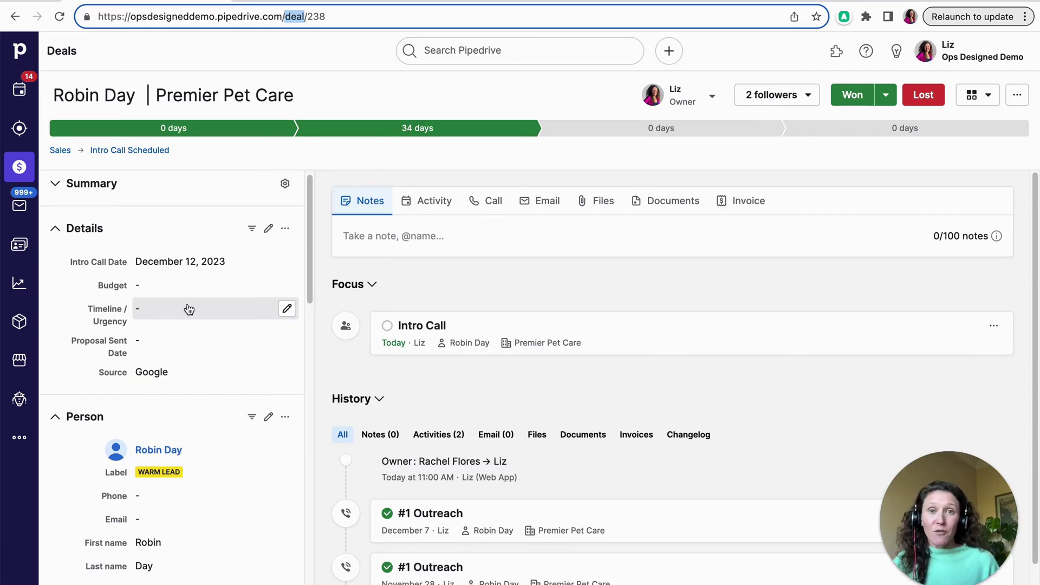
left_click(445, 283)
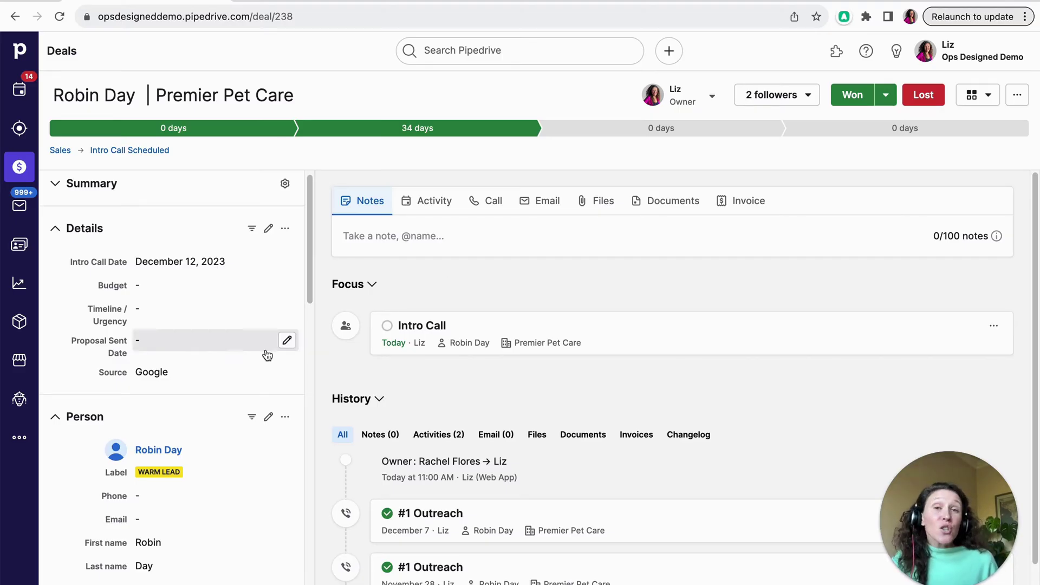
scroll(163, 439, "down", 1)
scroll(194, 476, "down", 1)
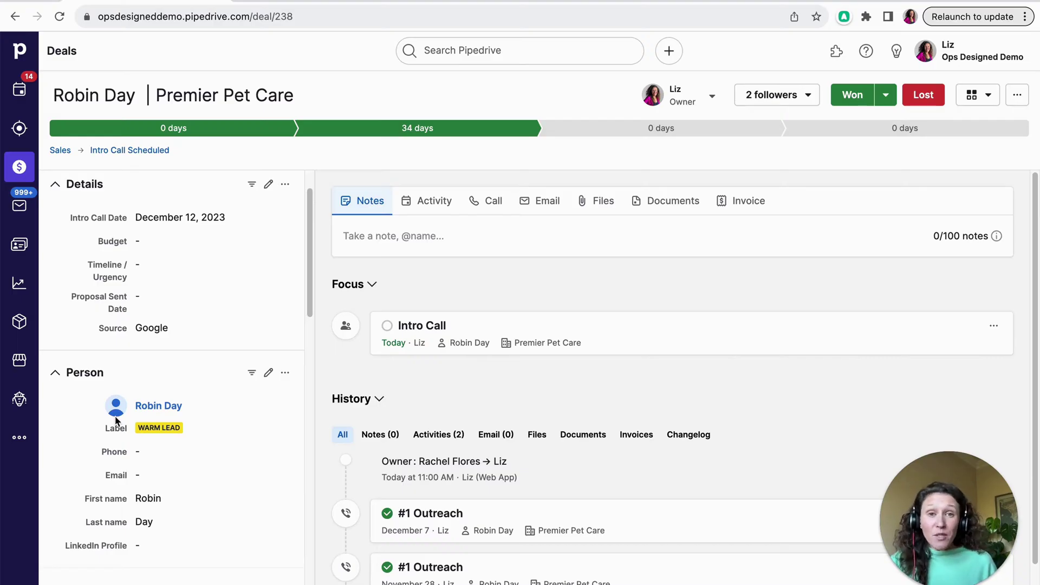
Start a new custom person field named 'Type'.
left_click(285, 373)
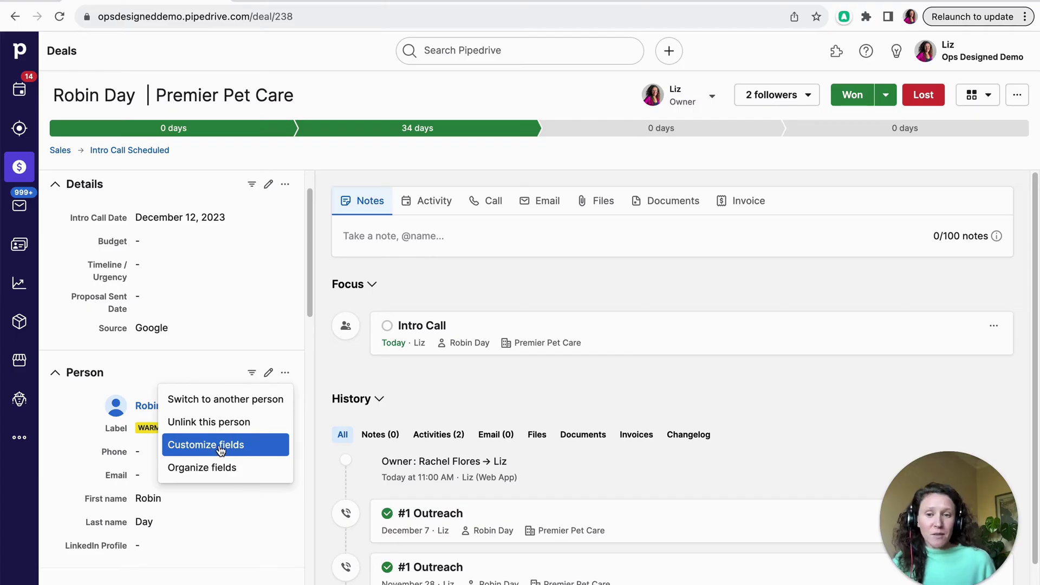
left_click(241, 452)
scroll(217, 407, "down", 3)
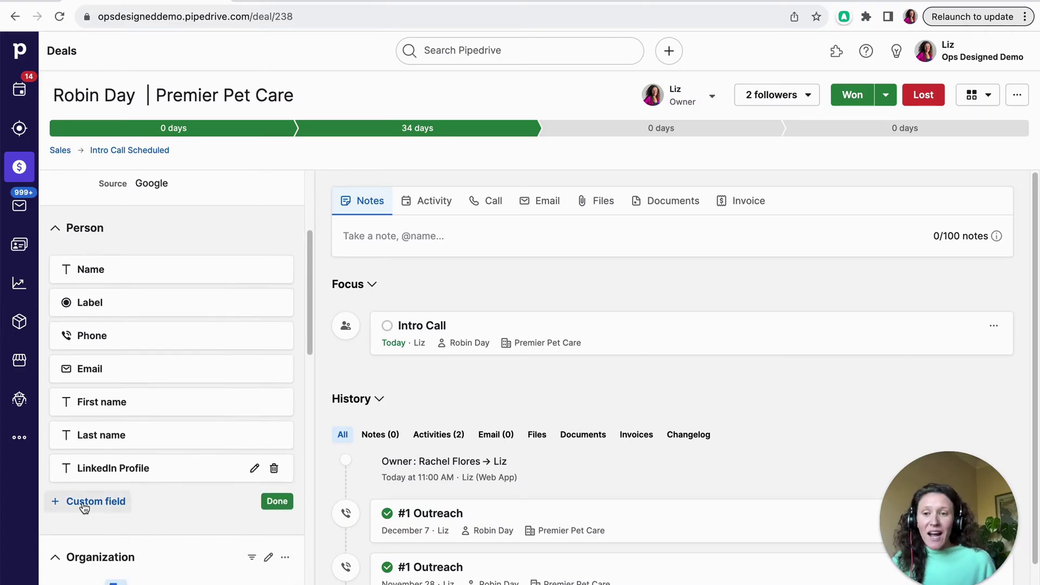
left_click(120, 502)
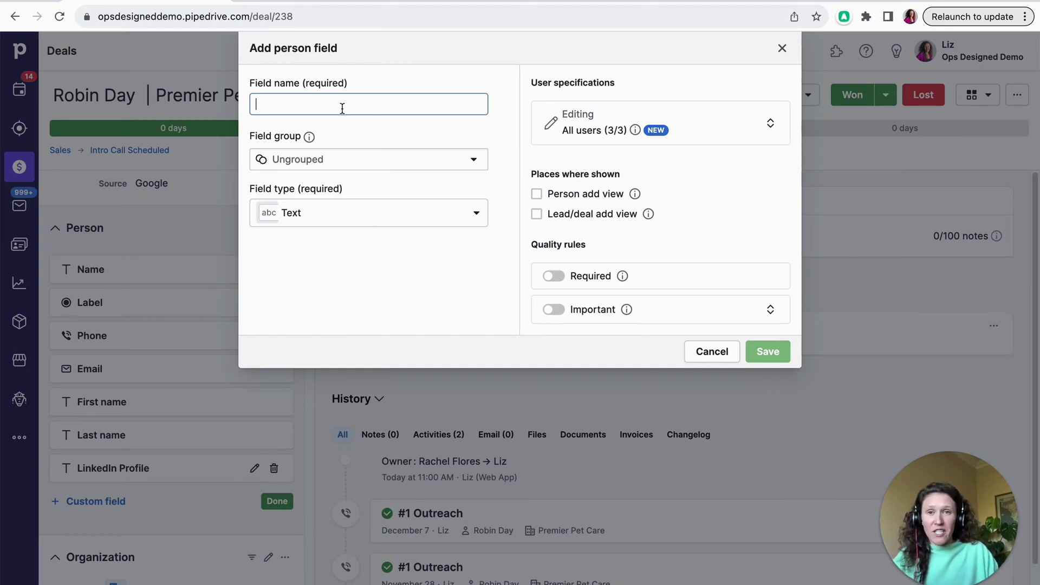
type("Type")
left_click(353, 212)
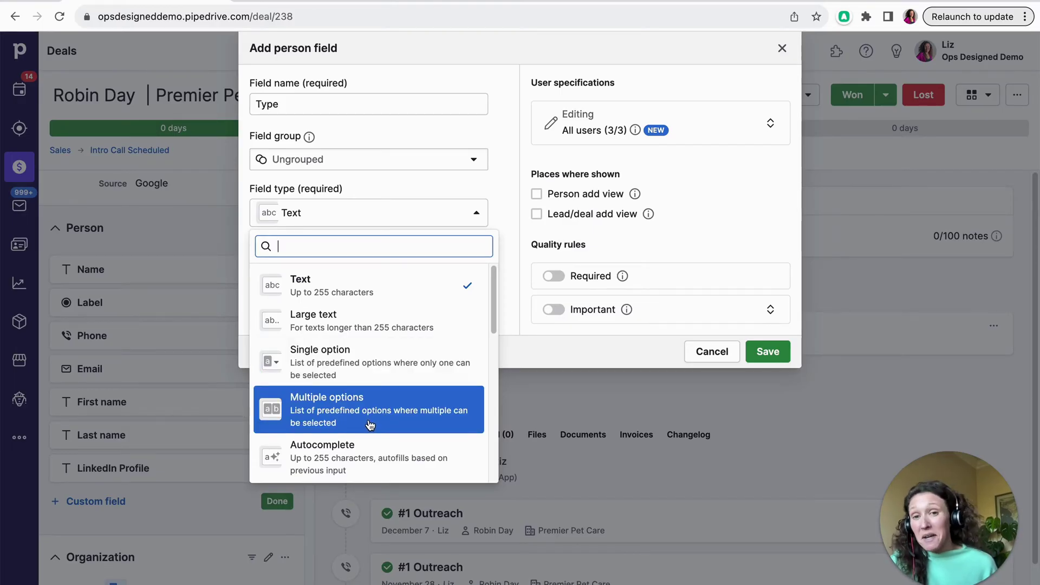
Make Type a single-option field with Agent, Buyer/Seller and Lender, and save it.
scroll(370, 425, "down", 3)
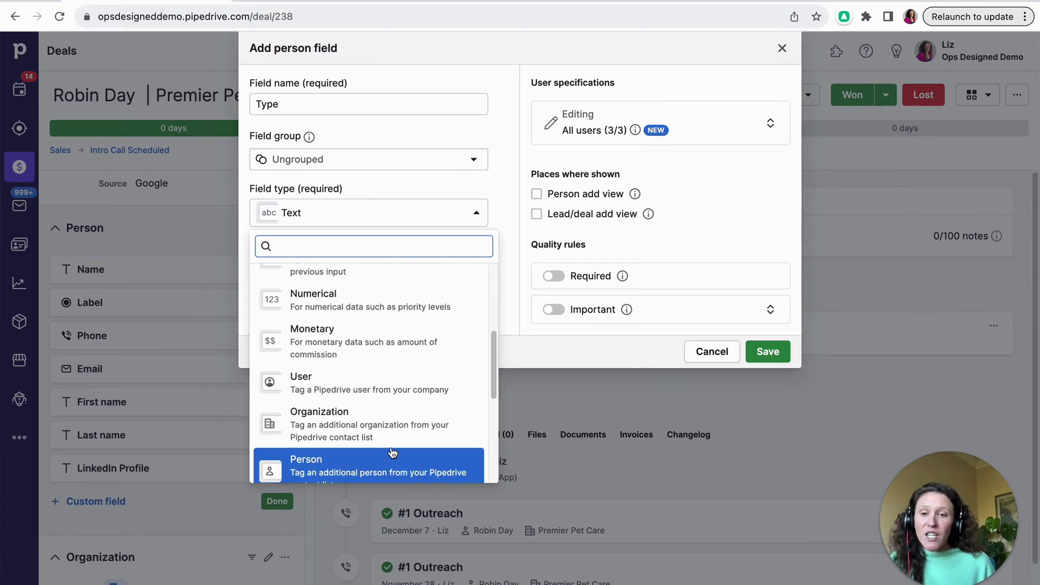
scroll(391, 425, "down", 2)
scroll(395, 433, "down", 5)
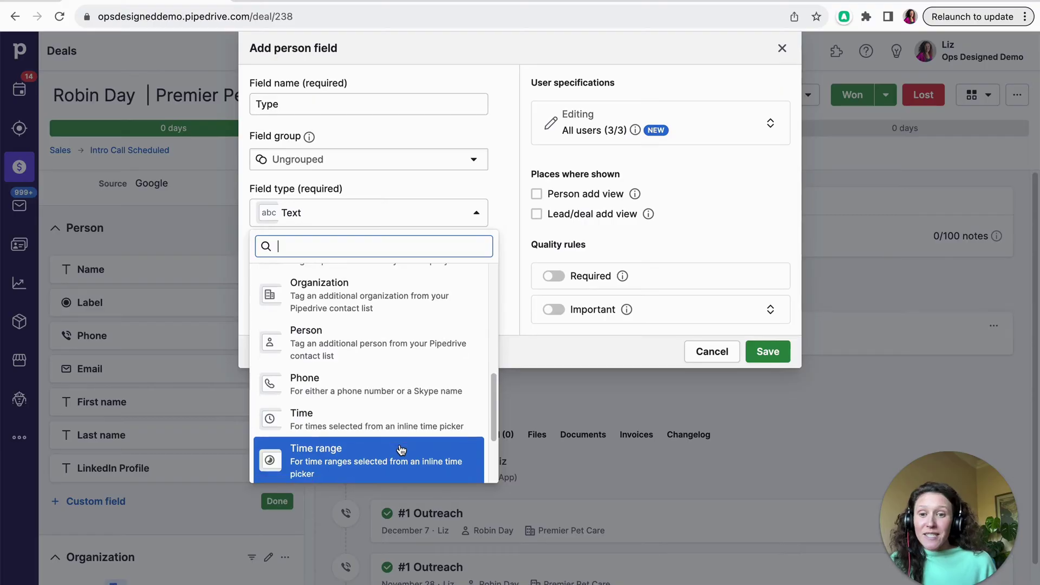
scroll(398, 434, "up", 10)
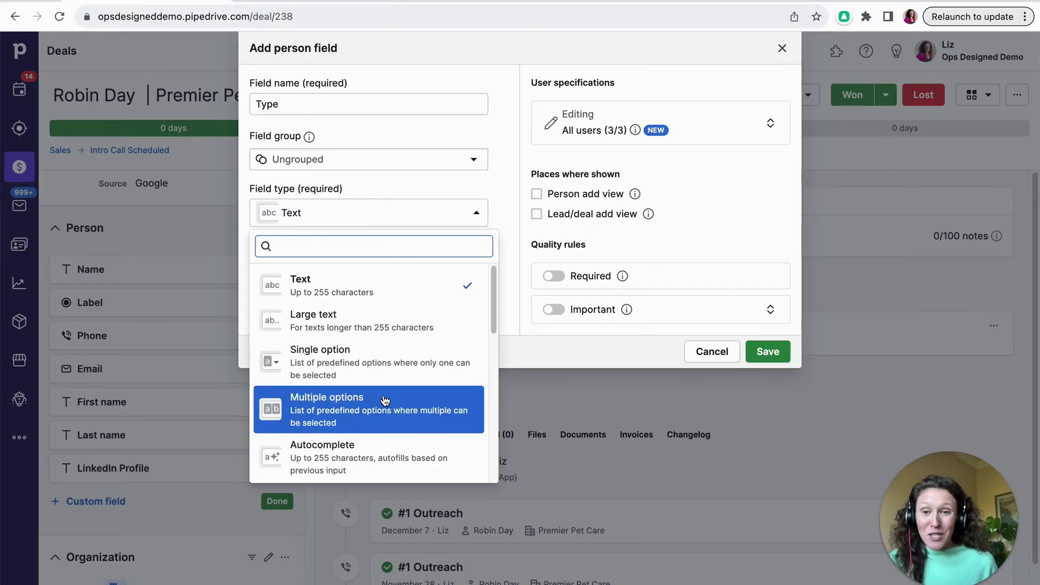
left_click(372, 350)
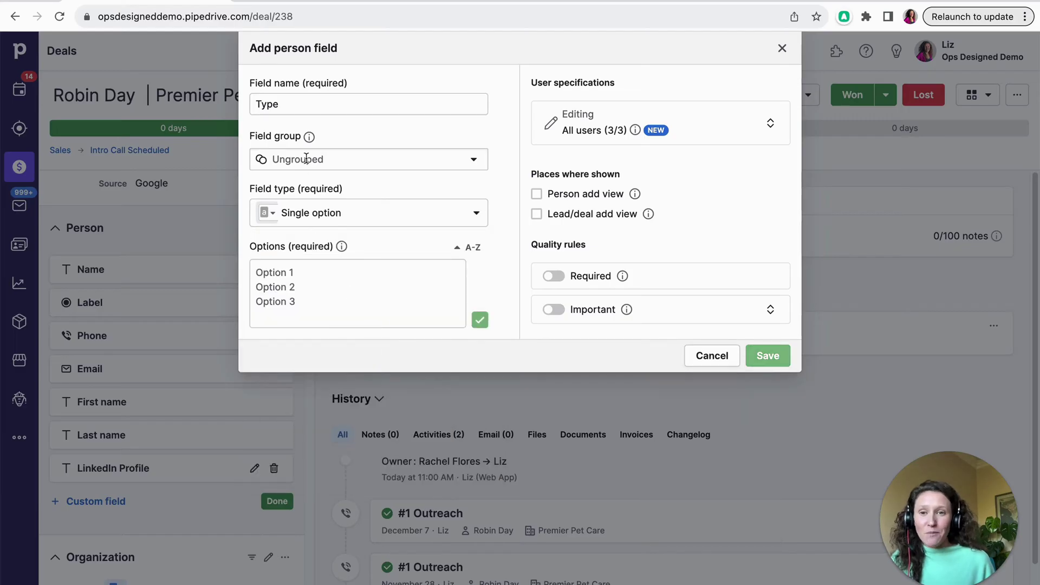
left_click(331, 286)
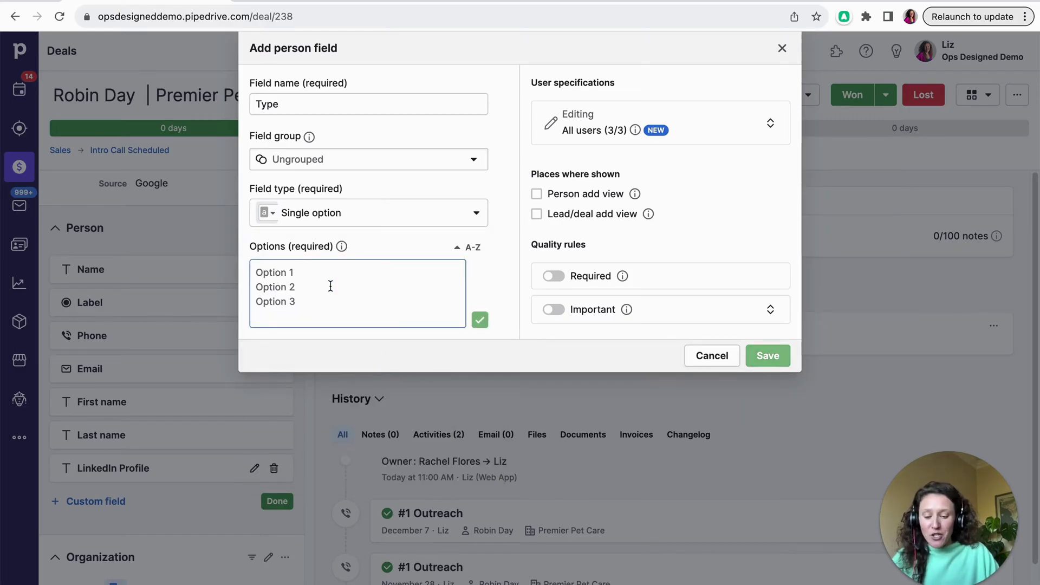
type("Agent Buyer/Seller Lender")
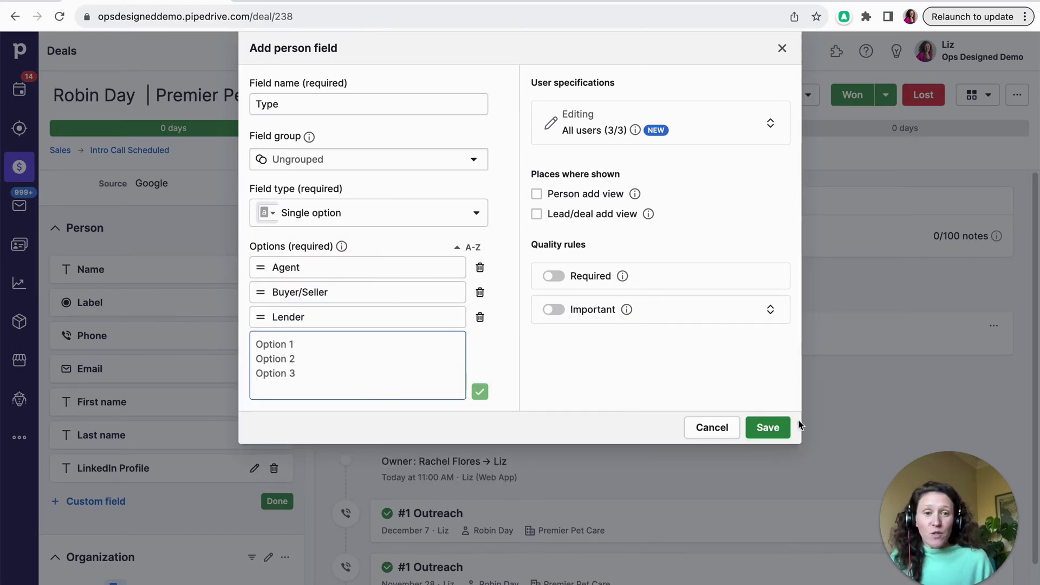
left_click(769, 427)
left_click(277, 534)
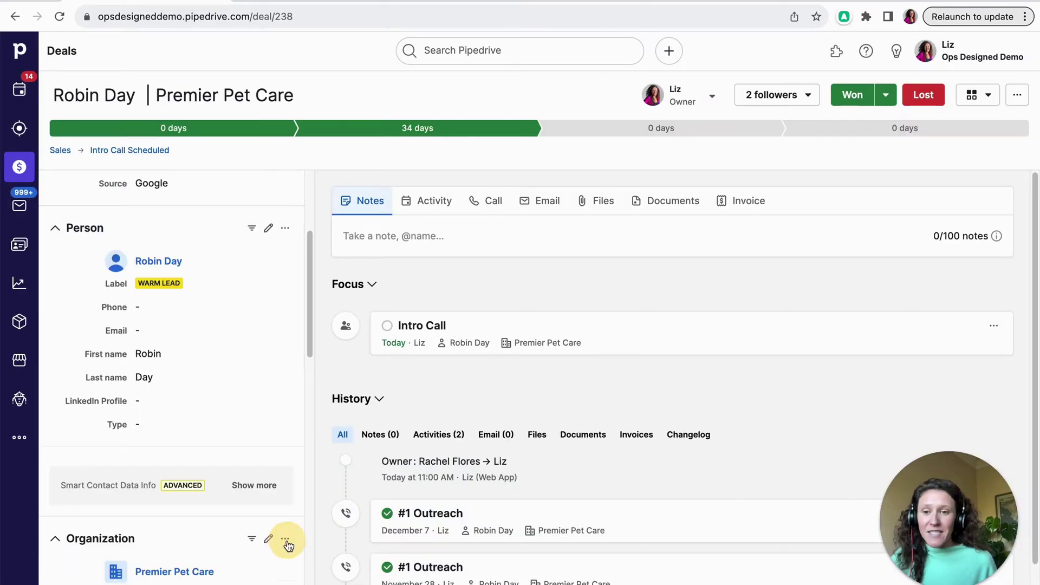
Set the deal contact's Type to Agent.
left_click(163, 431)
left_click(163, 428)
left_click(162, 476)
left_click(281, 452)
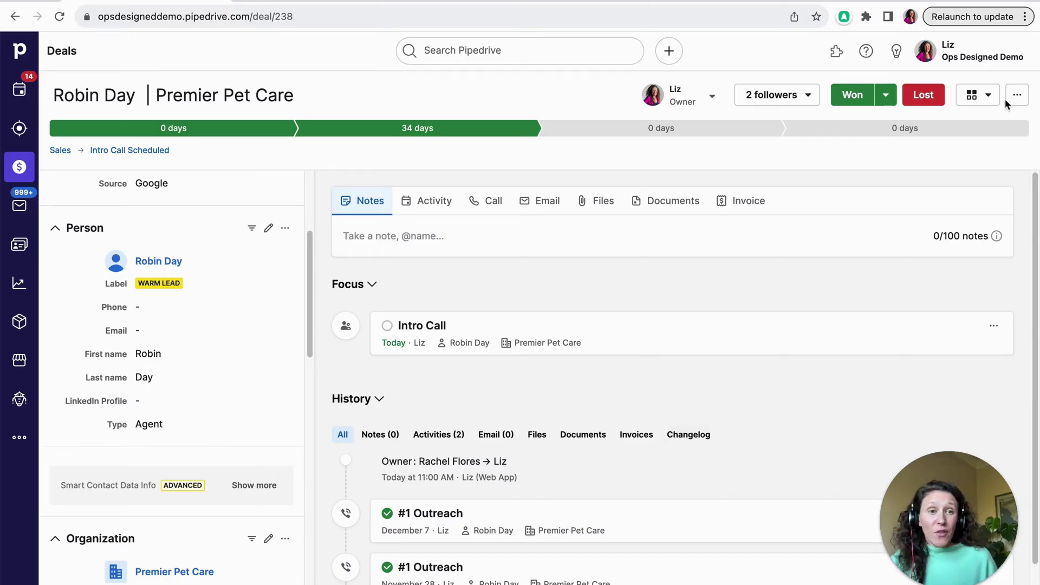
Visit Company settings > Data fields, discard a new lead/deal field, and return to the Sales board.
left_click(999, 61)
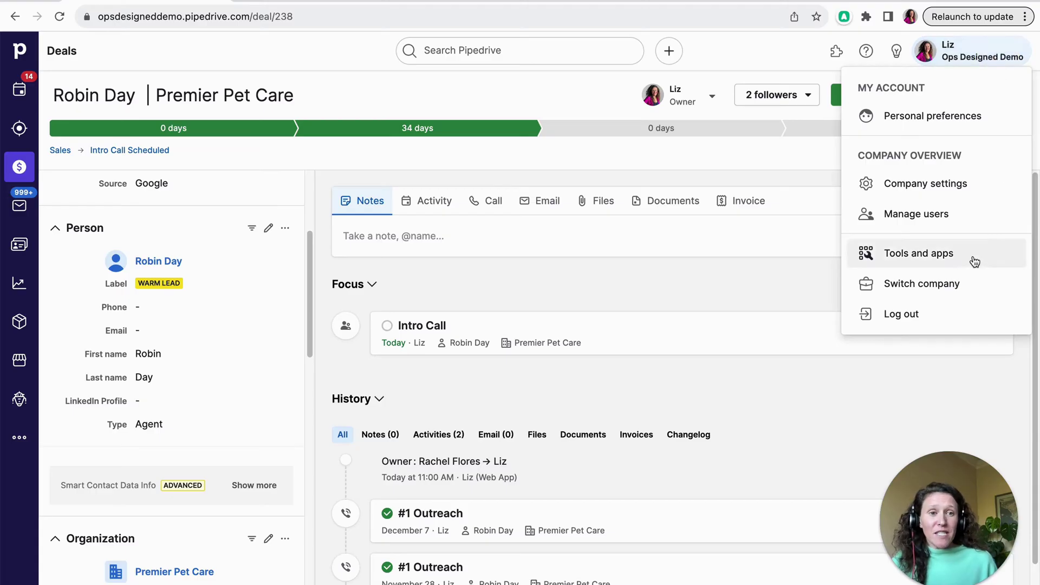
left_click(956, 187)
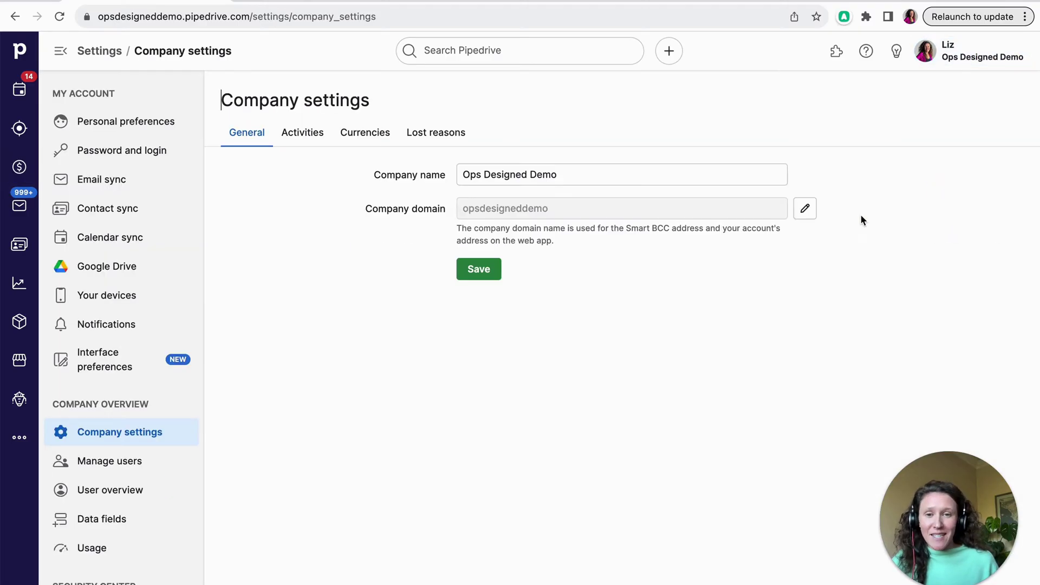
left_click(114, 522)
scroll(517, 190, "down", 1)
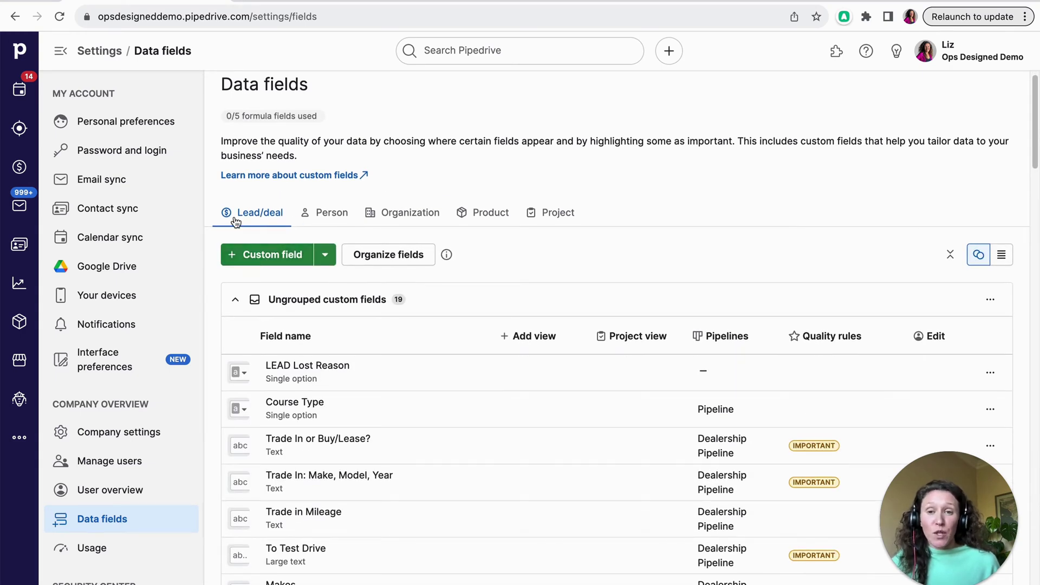
left_click(293, 251)
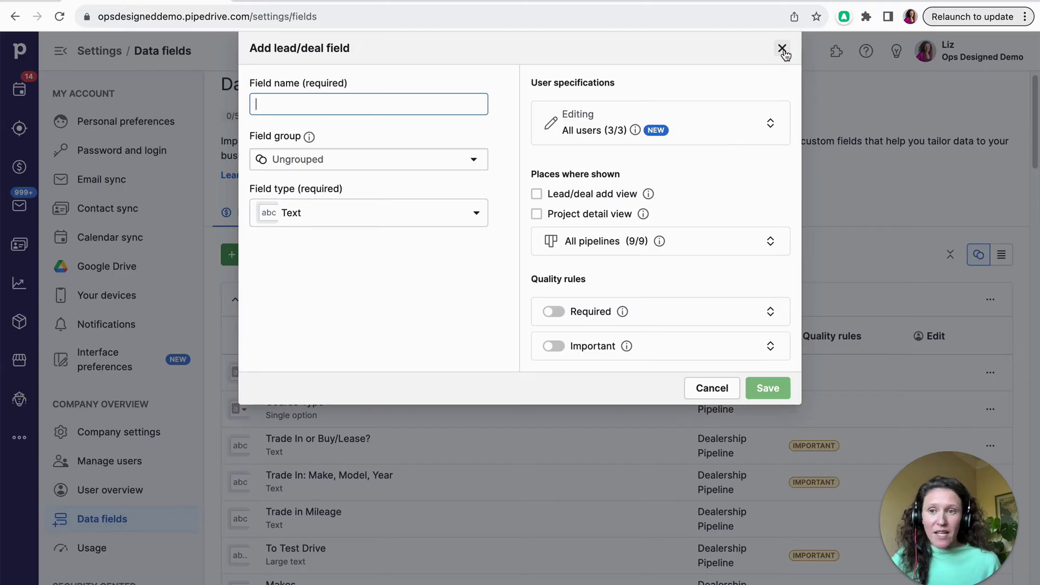
left_click(781, 48)
left_click(19, 167)
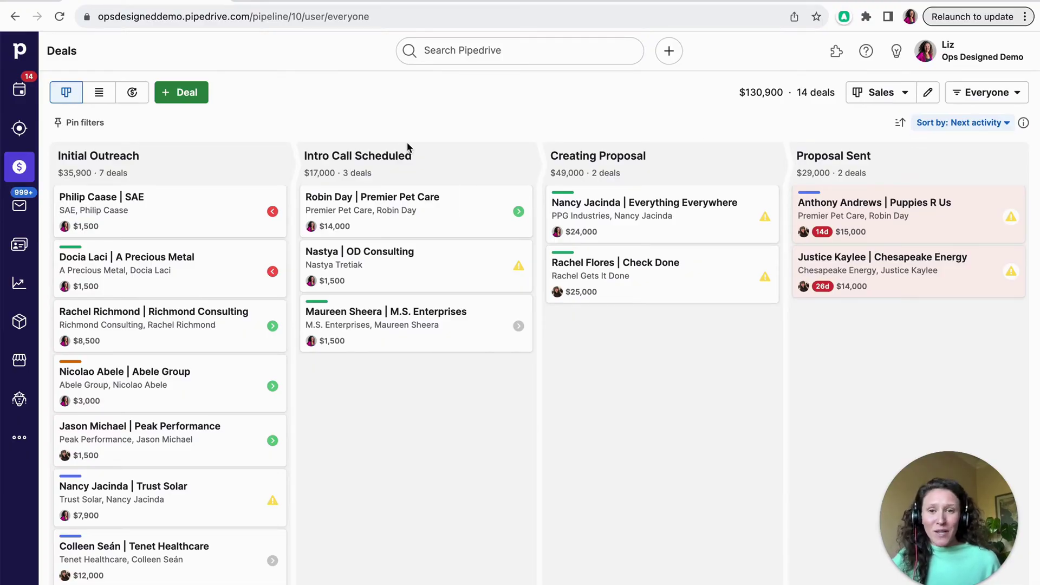
Save the note 'put in note' on the Premier Pet Care deal, pin it to Focus, and start a new activity.
left_click(457, 219)
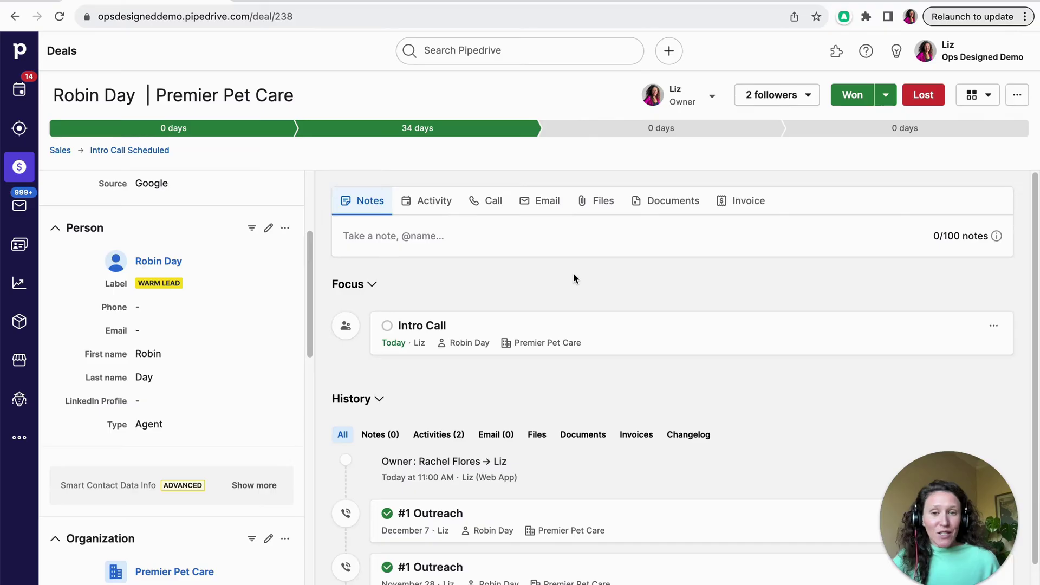
left_click(595, 237)
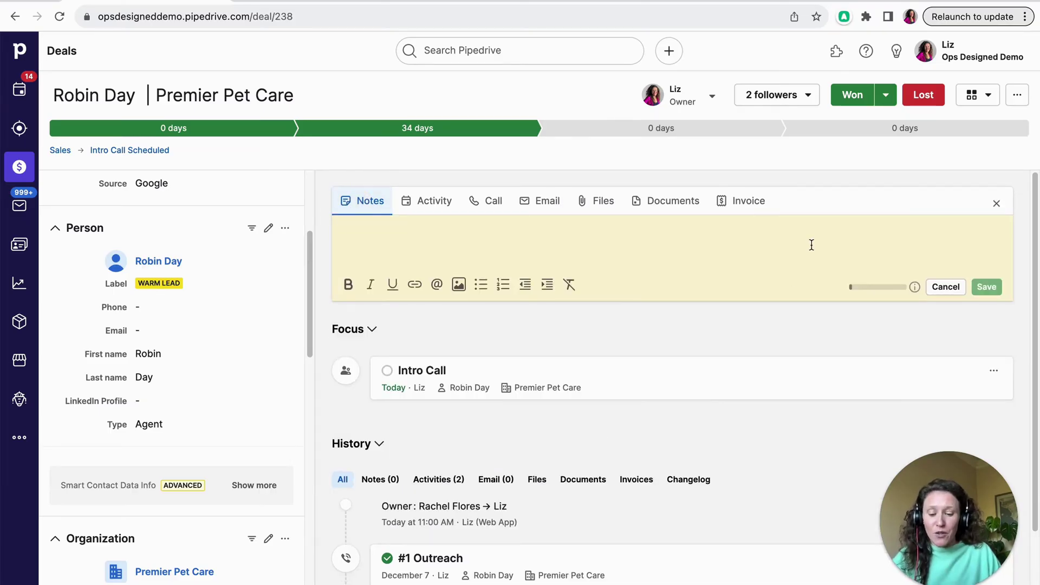
type("put in note")
left_click(986, 287)
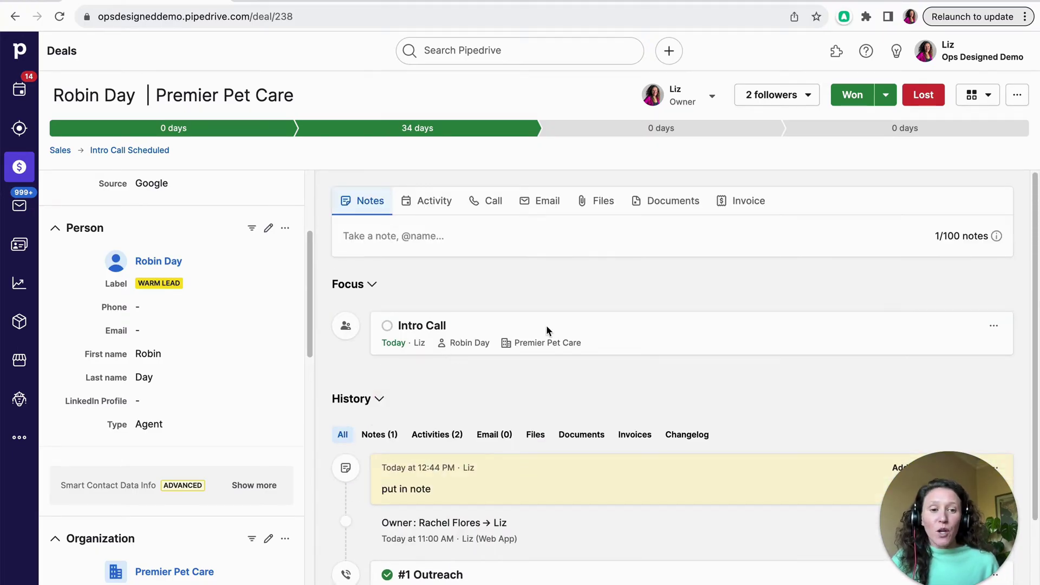
scroll(888, 289, "down", 3)
left_click(972, 359)
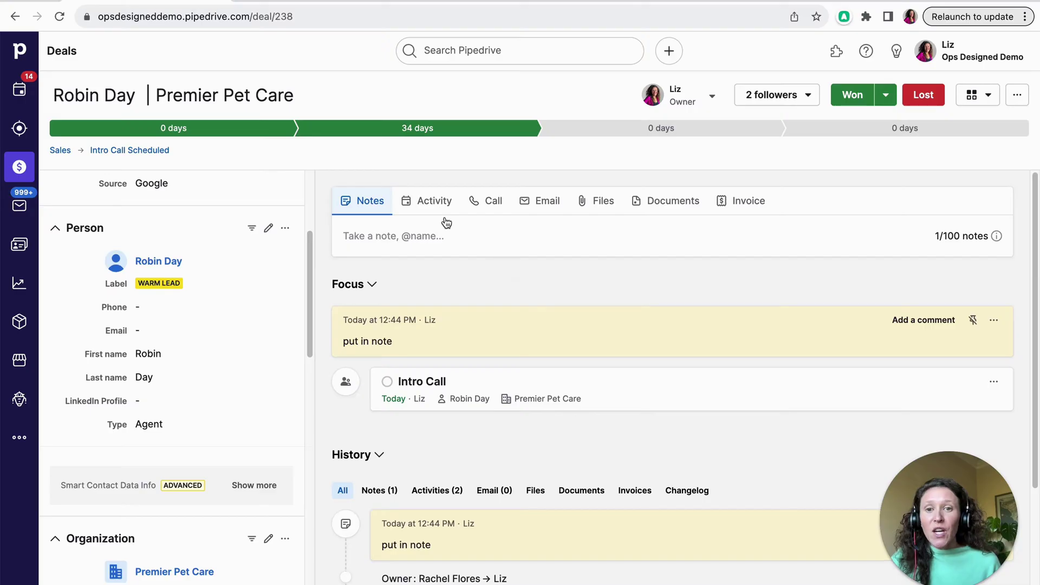
left_click(434, 202)
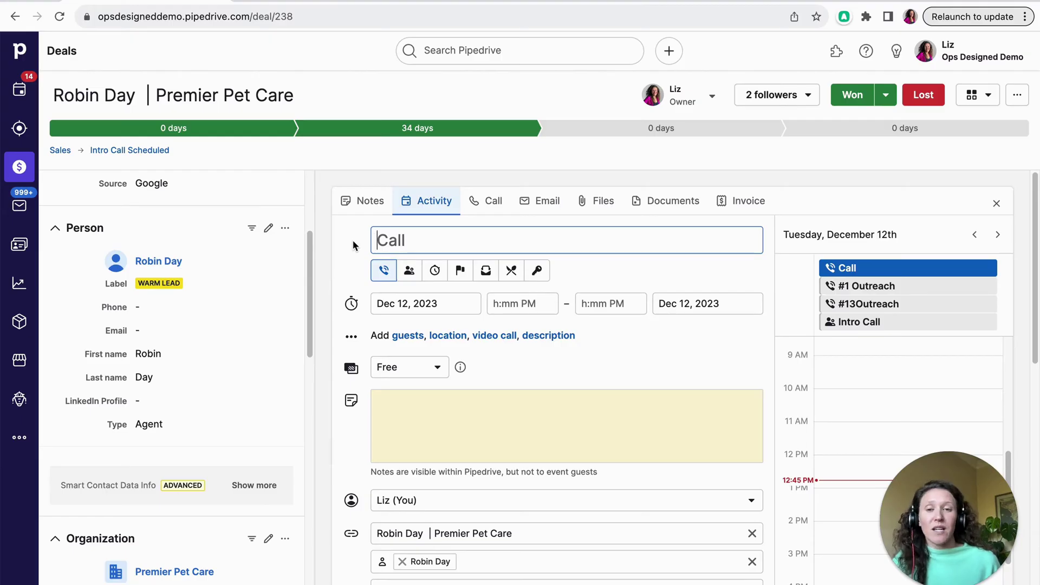
Fill a Premier Pet Care deal email from the Intro Call Confirmation template after dismissing the sequences tip.
left_click(544, 201)
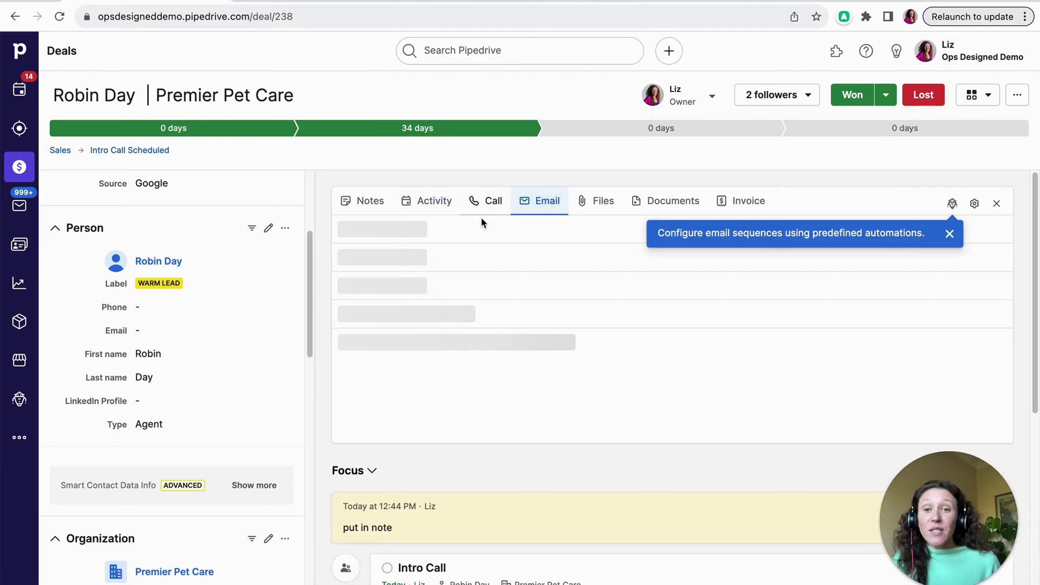
left_click(949, 234)
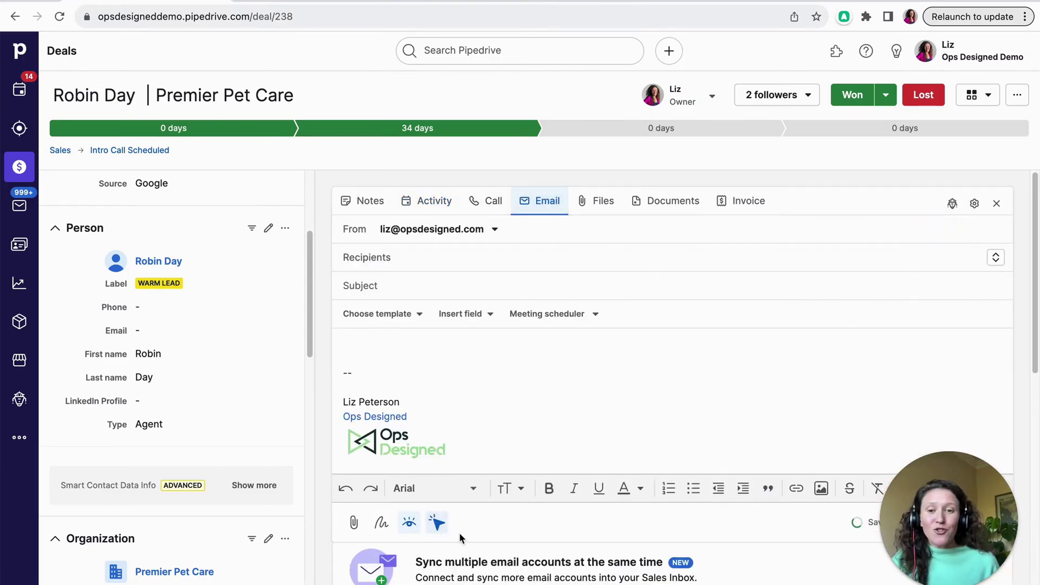
scroll(471, 311, "down", 1)
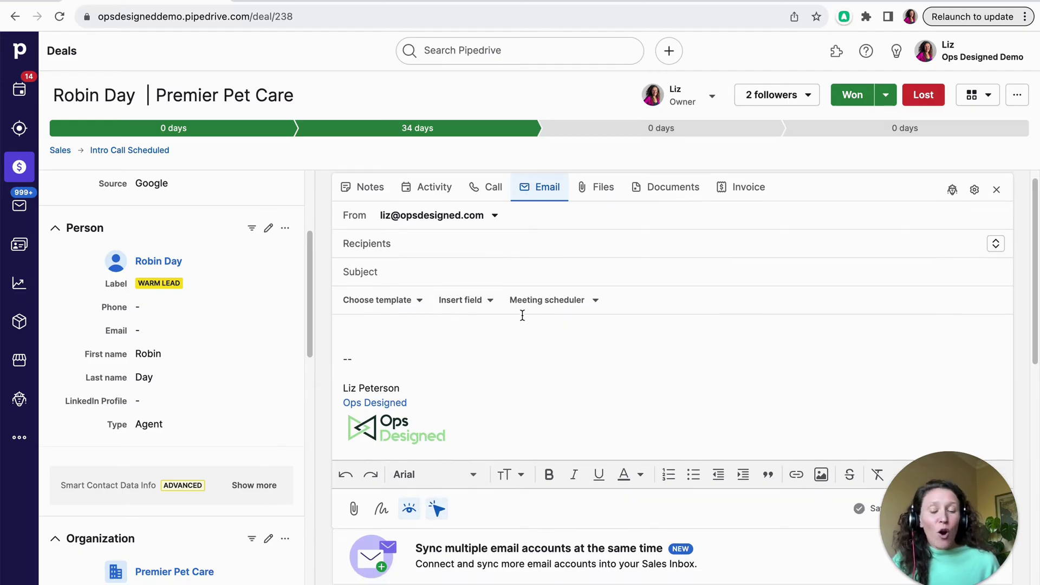
left_click(405, 303)
left_click(437, 357)
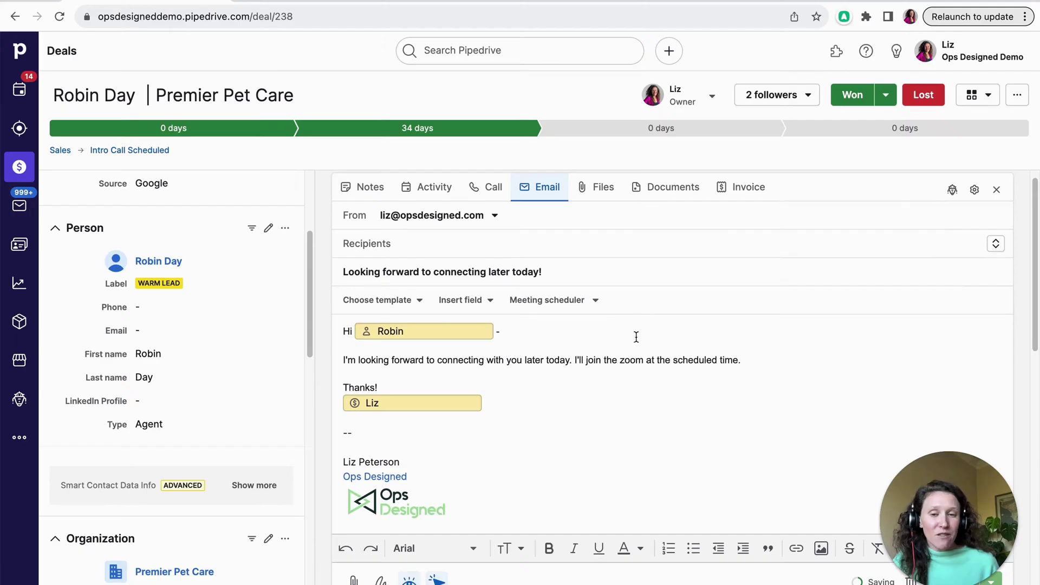
scroll(639, 336, "down", 3)
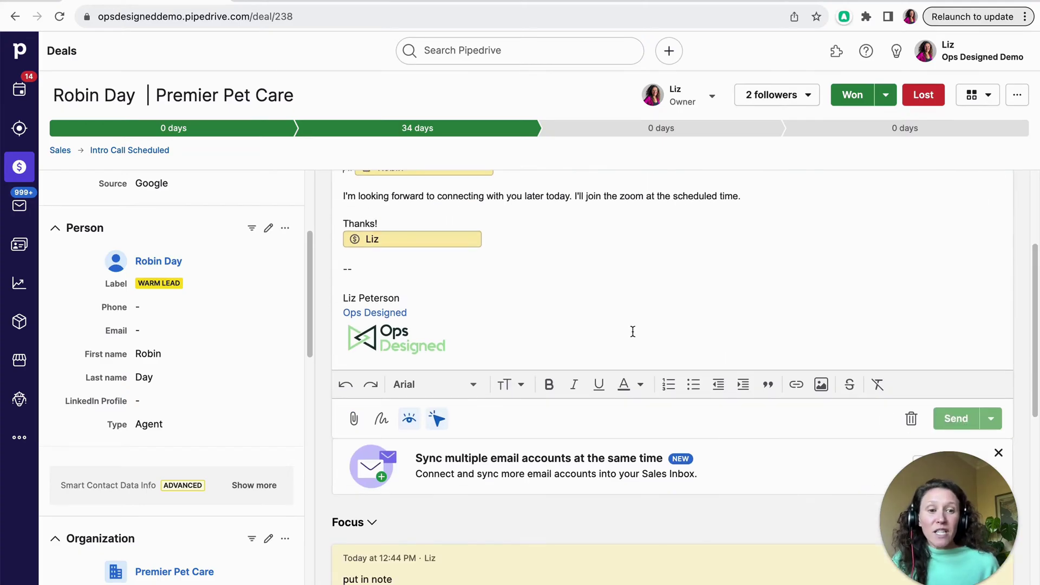
scroll(612, 330, "up", 3)
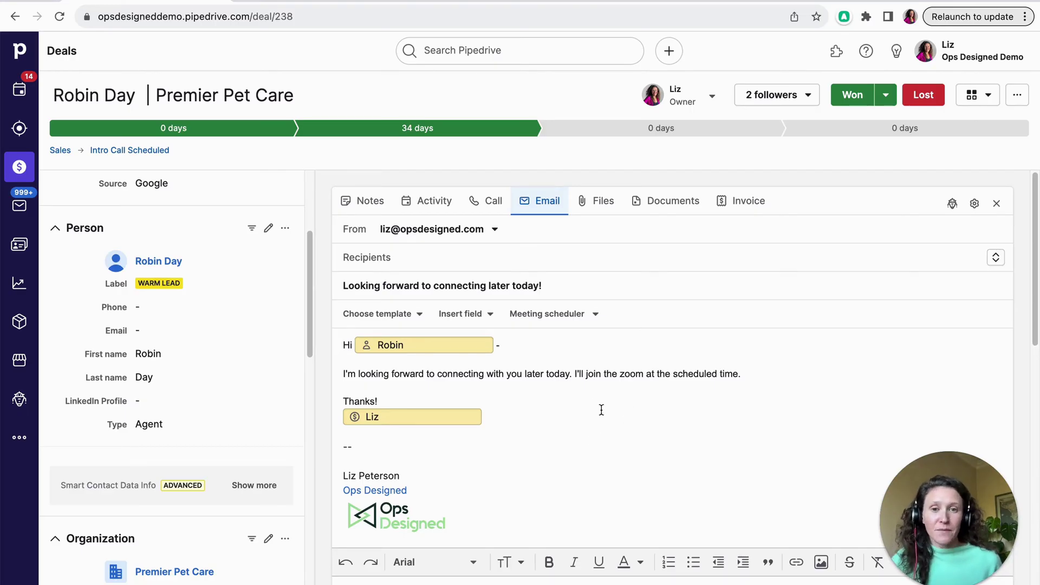
Leave the deal's file upload area and open a new note on the Premier Pet Care deal.
left_click(598, 209)
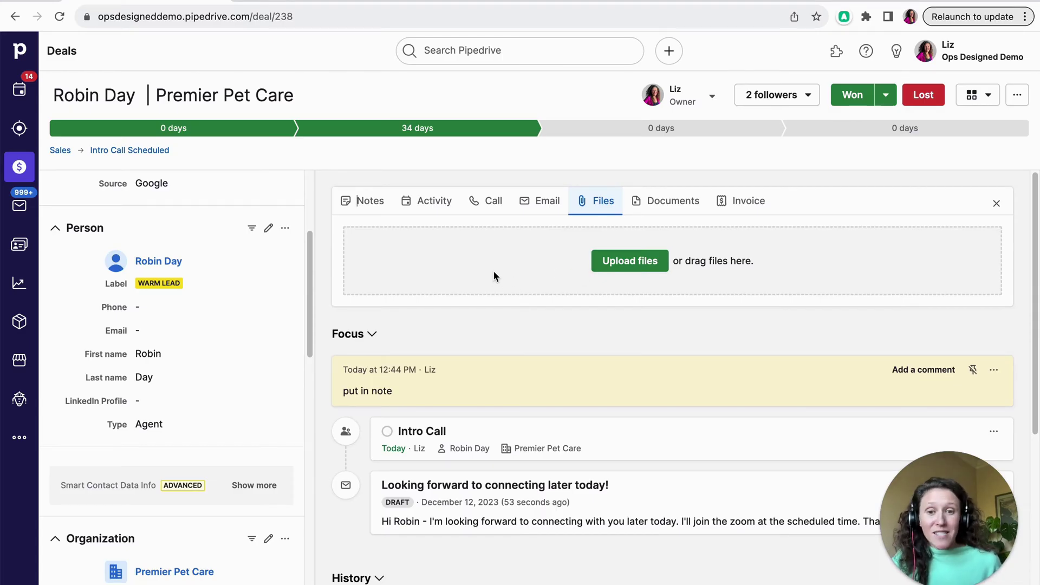
scroll(526, 310, "down", 3)
scroll(526, 308, "up", 1)
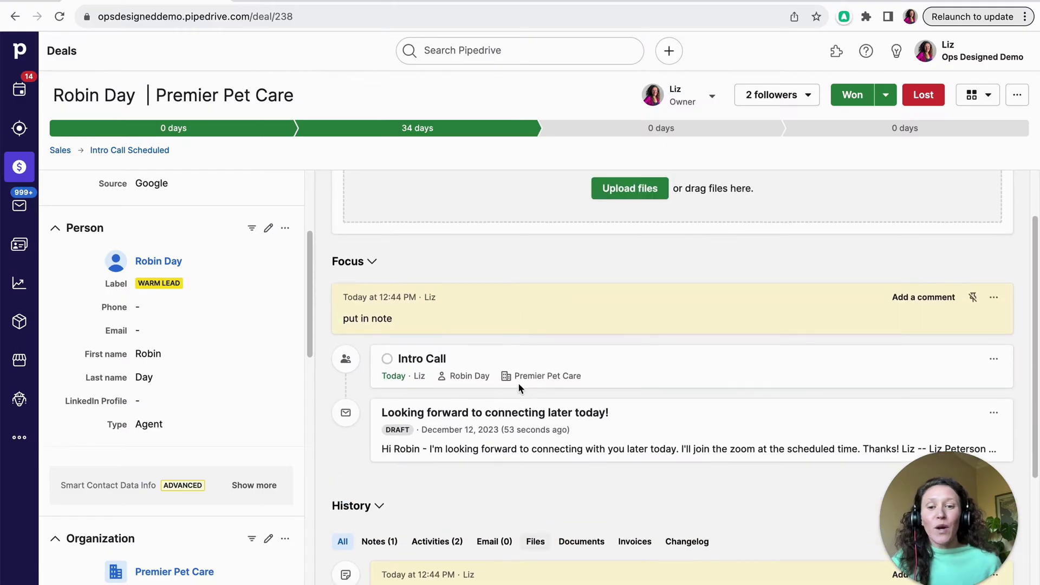
scroll(501, 320, "up", 2)
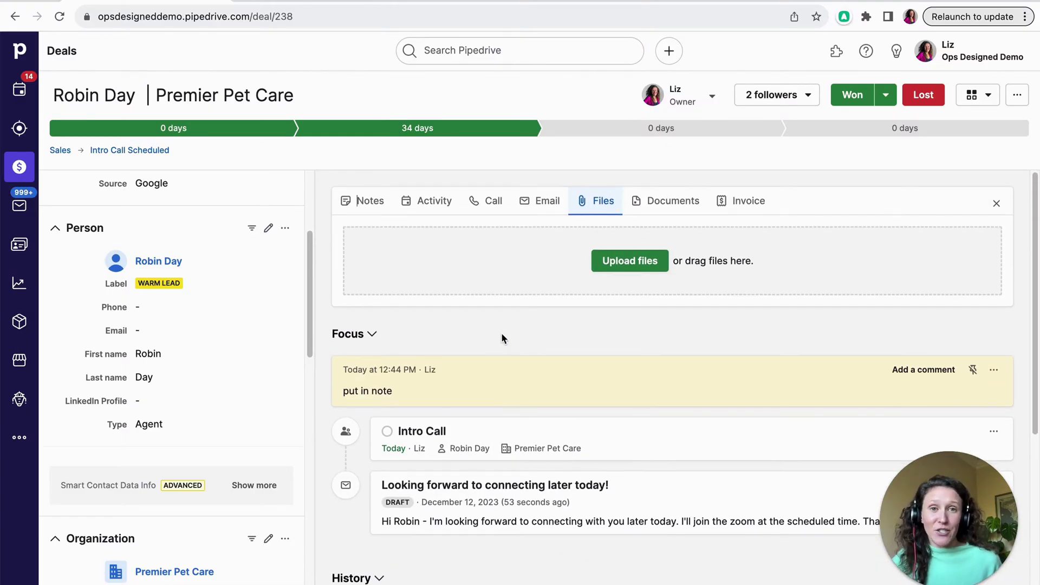
left_click(358, 201)
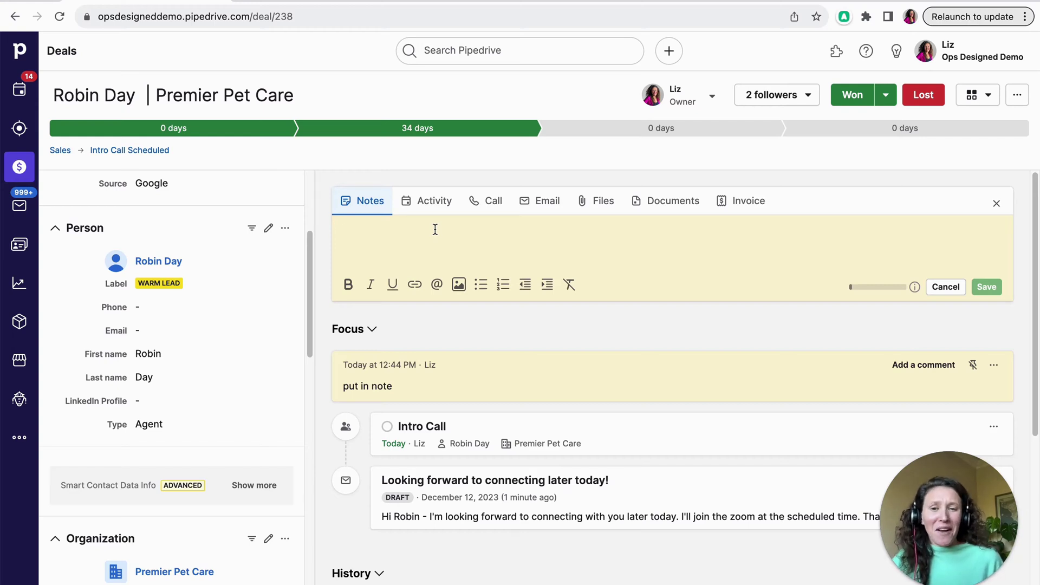
Mention a teammate, write 'put in your commen', then cancel the note without saving.
type("@")
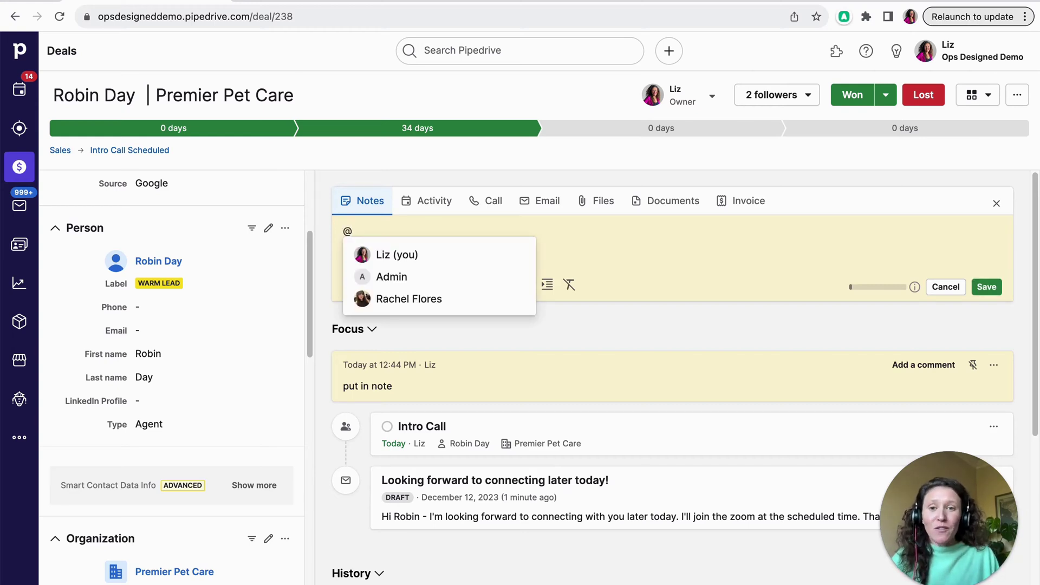
left_click(471, 306)
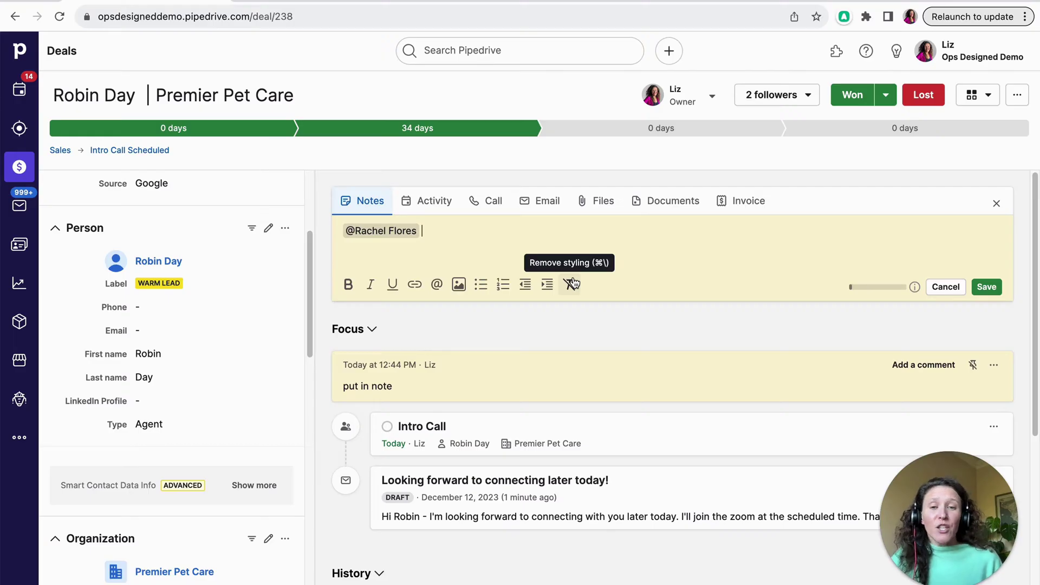
type("pu")
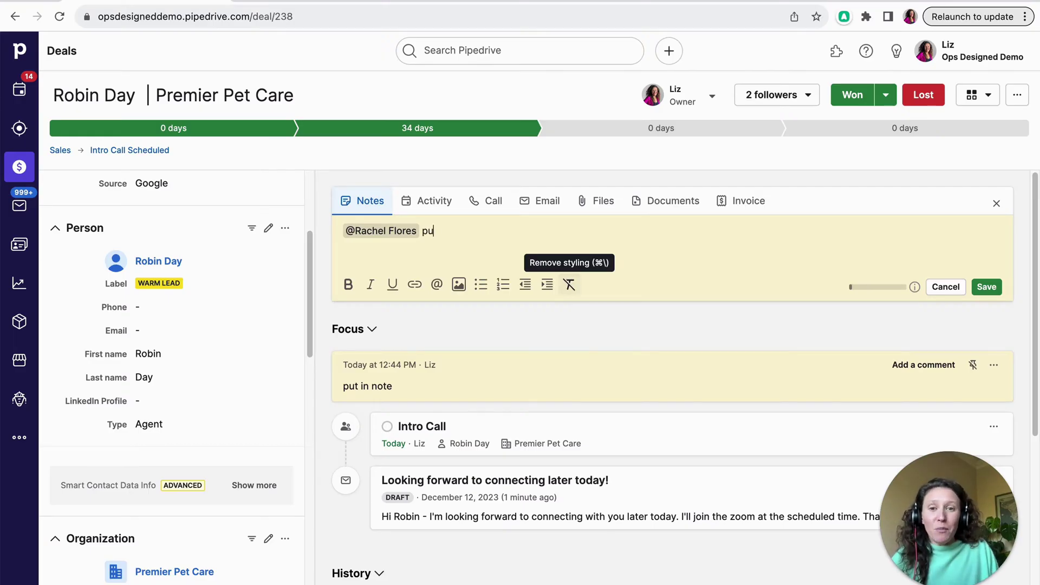
type("t in your commen")
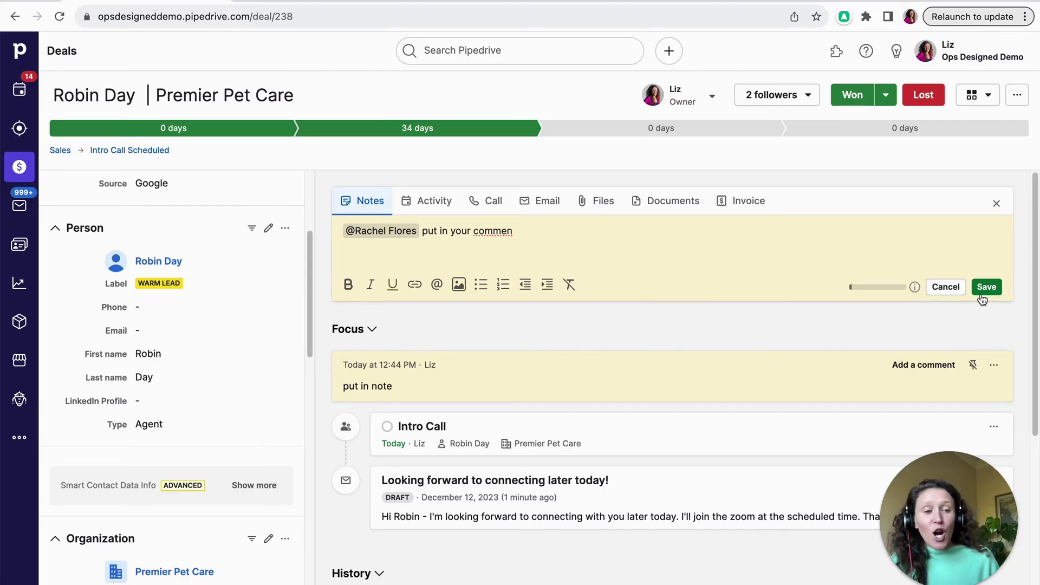
left_click(941, 286)
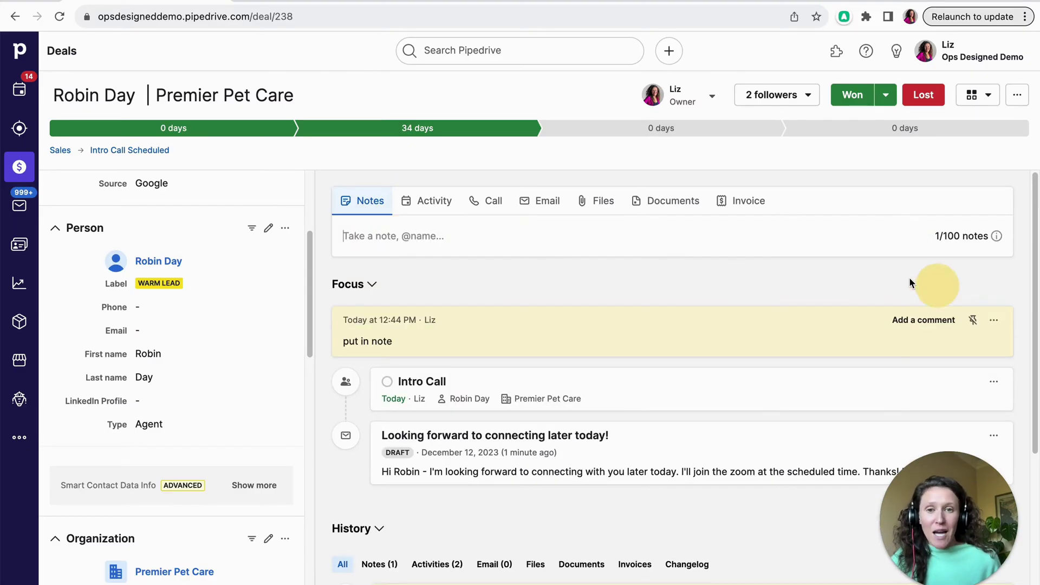
left_click(426, 201)
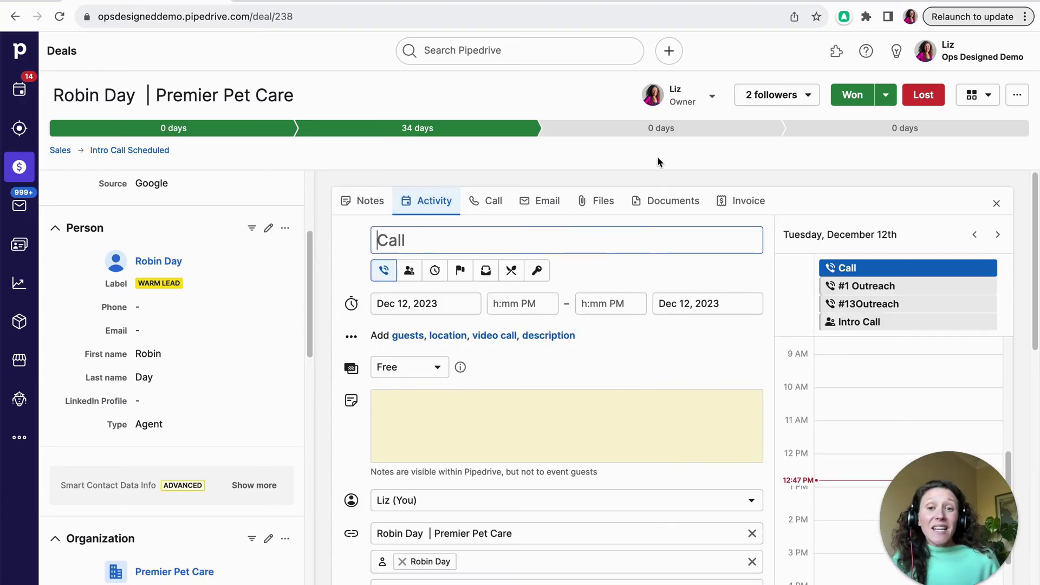
scroll(518, 340, "down", 3)
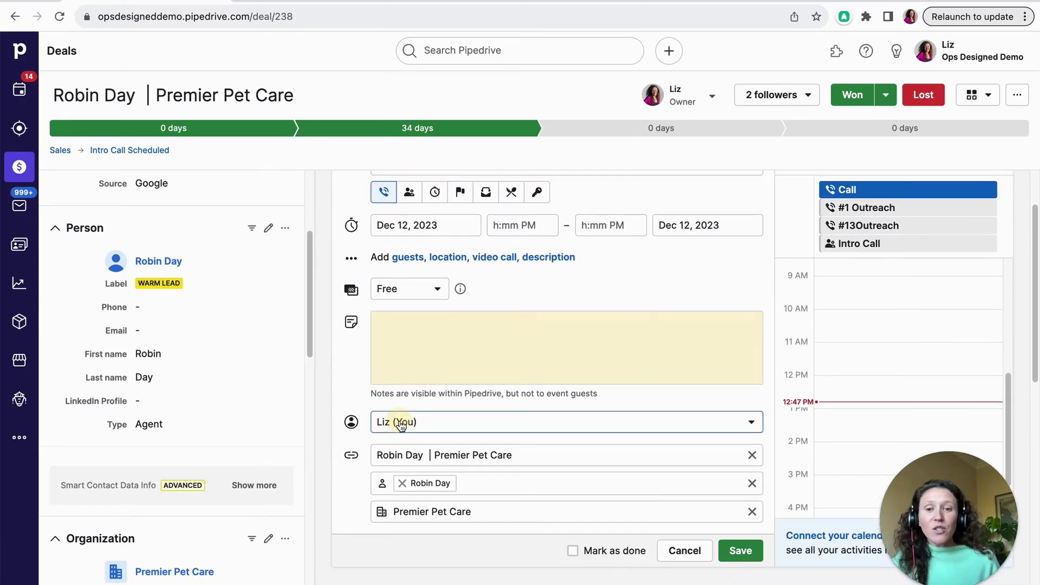
left_click(400, 423)
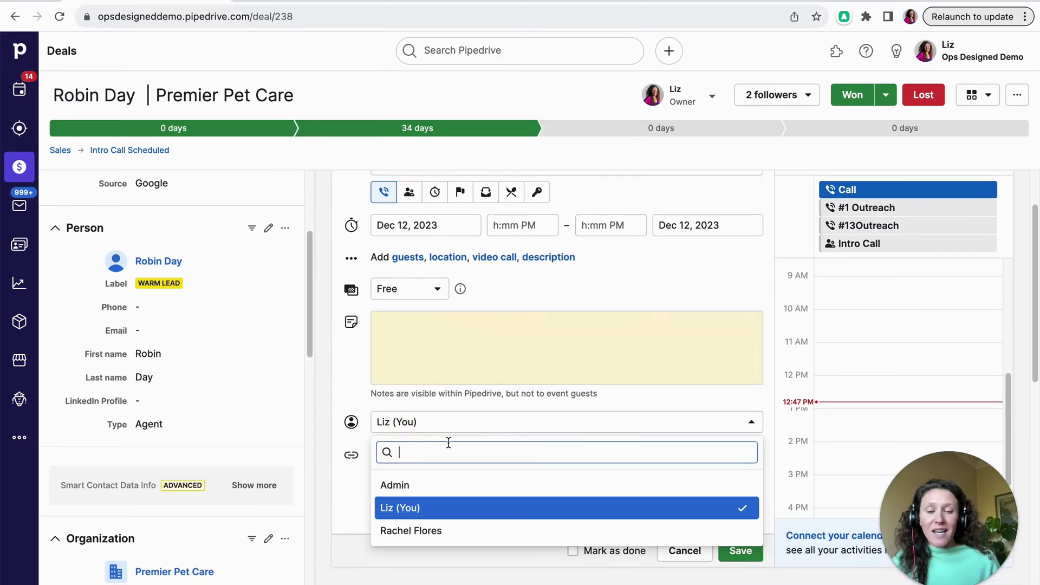
left_click(346, 403)
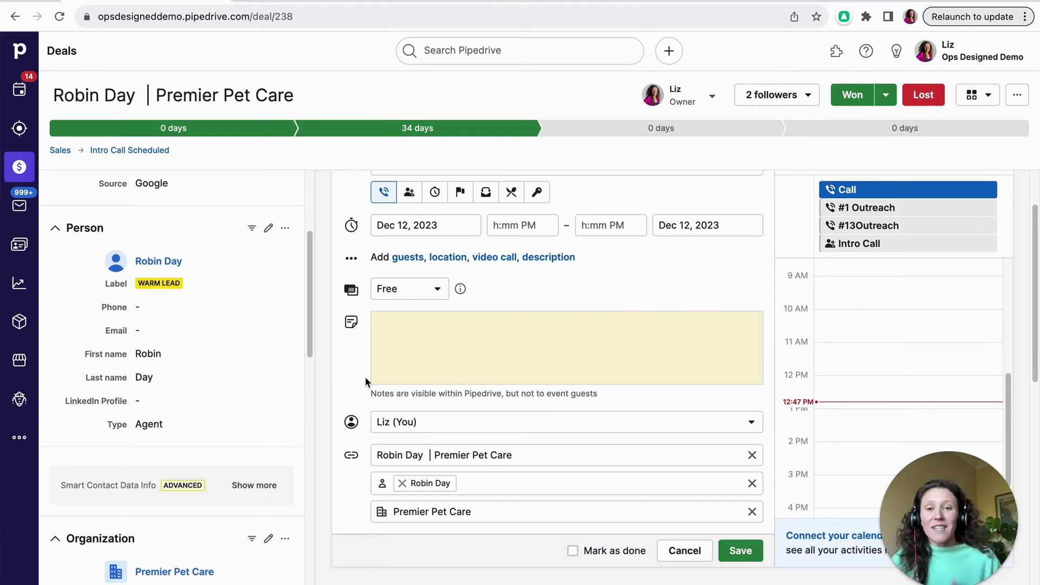
scroll(363, 379, "up", 3)
scroll(359, 409, "down", 1)
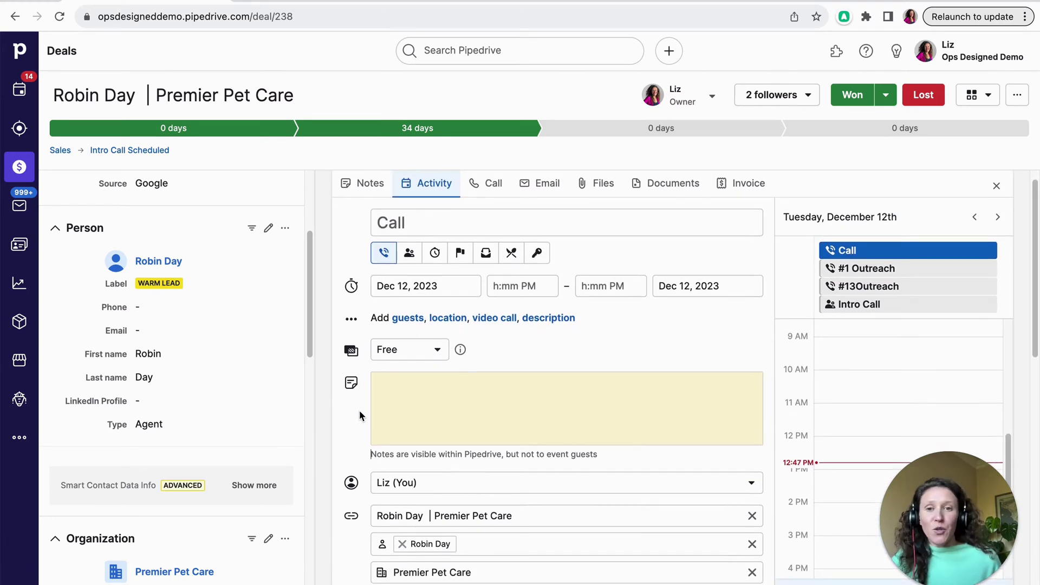
left_click(441, 424)
type("add notes")
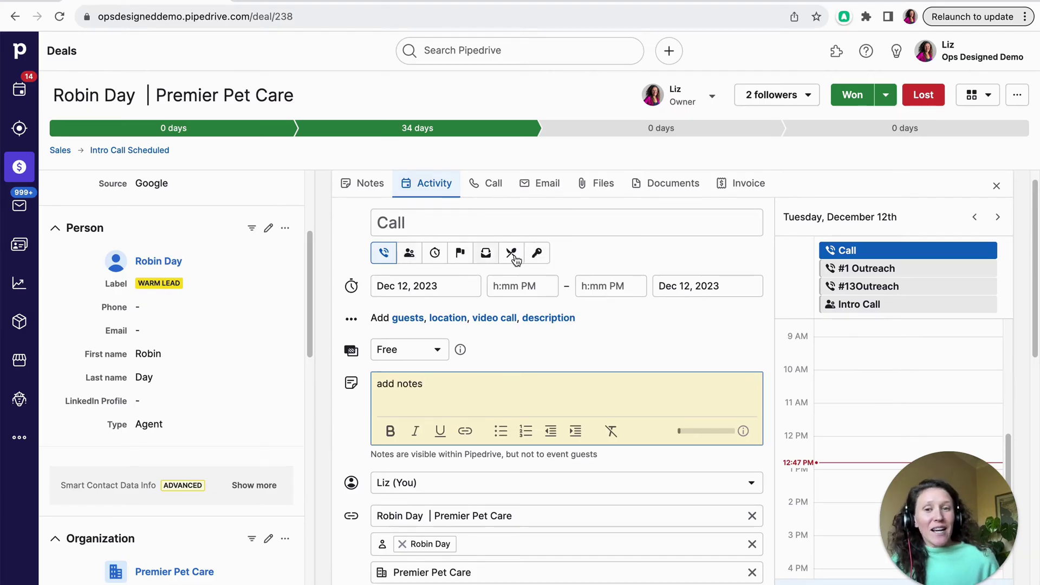
scroll(636, 277, "down", 3)
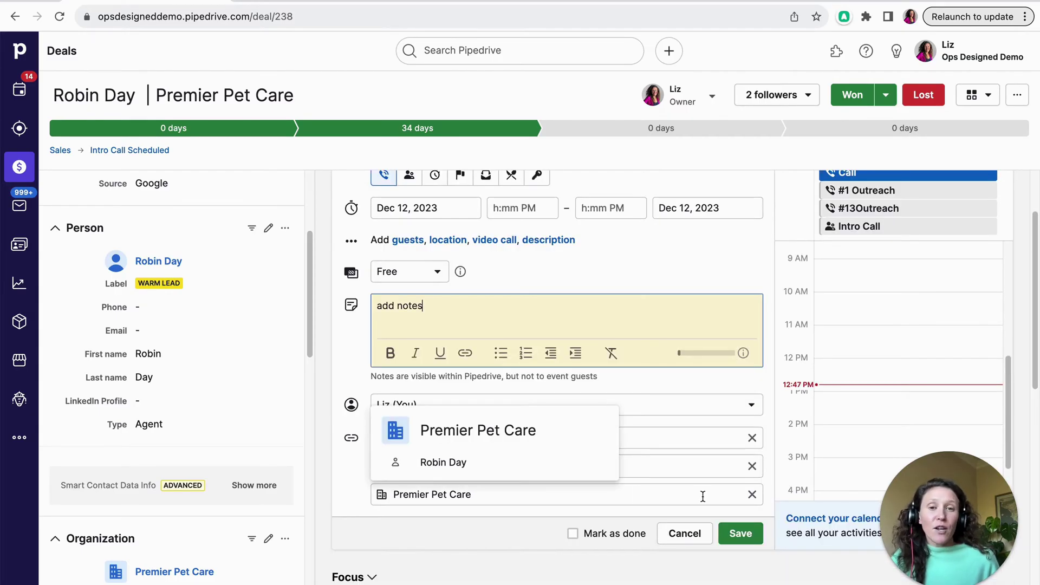
left_click(699, 538)
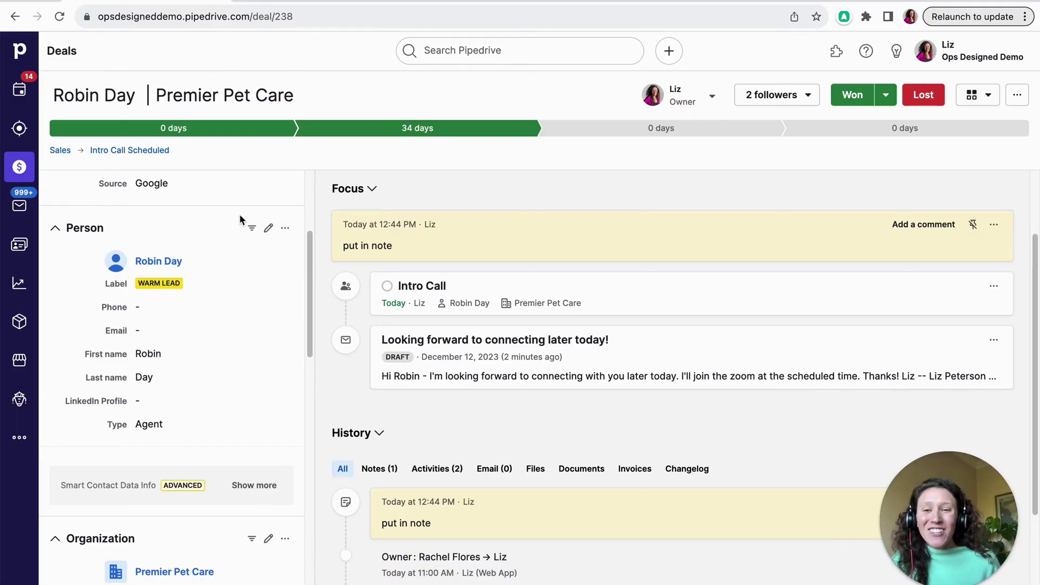
left_click(19, 166)
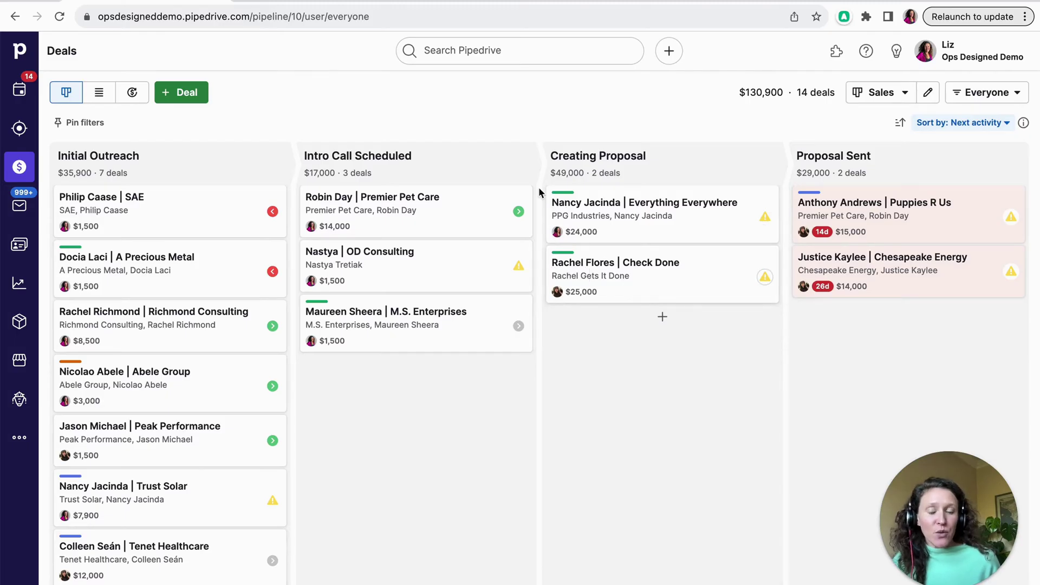
Review the Sales pipeline board, then show today's four activities due December 12.
left_click(563, 115)
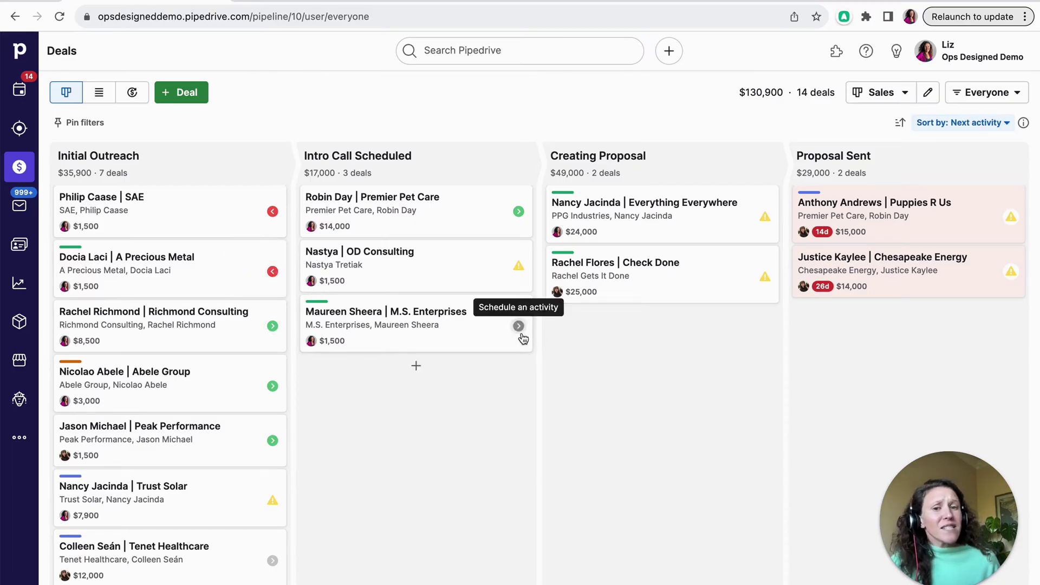
left_click(646, 101)
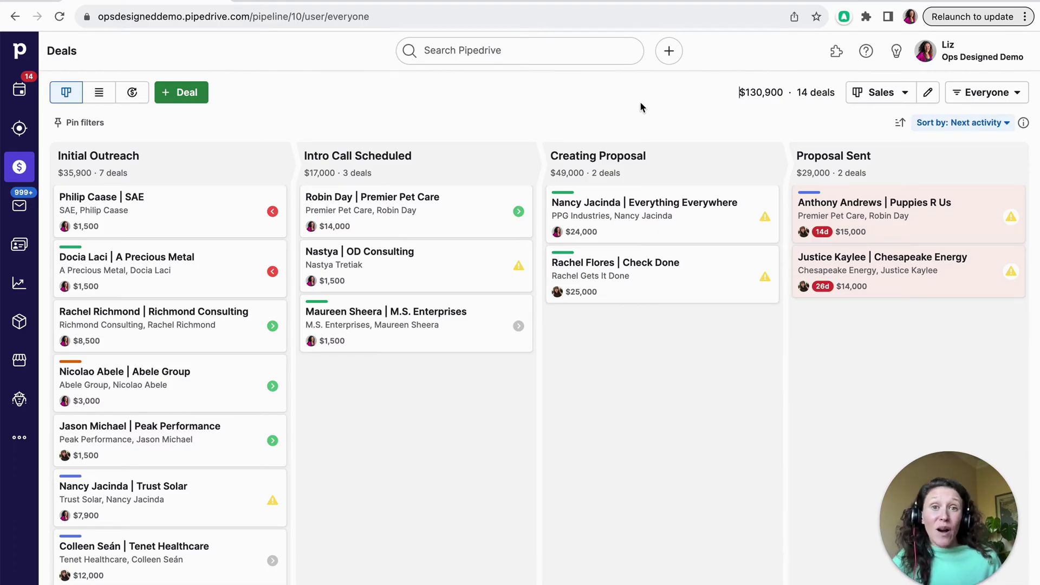
left_click(627, 108)
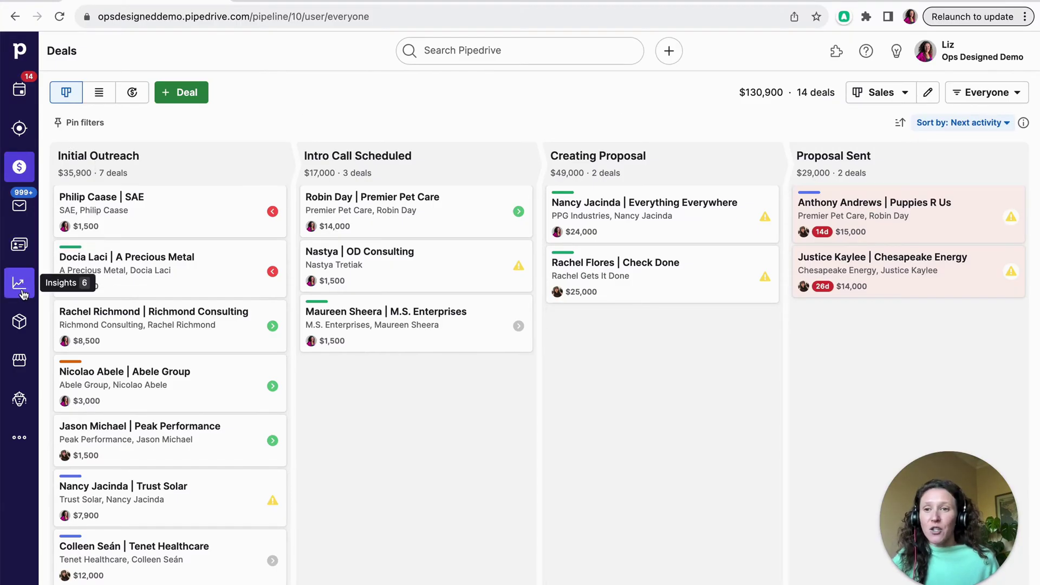
left_click(19, 90)
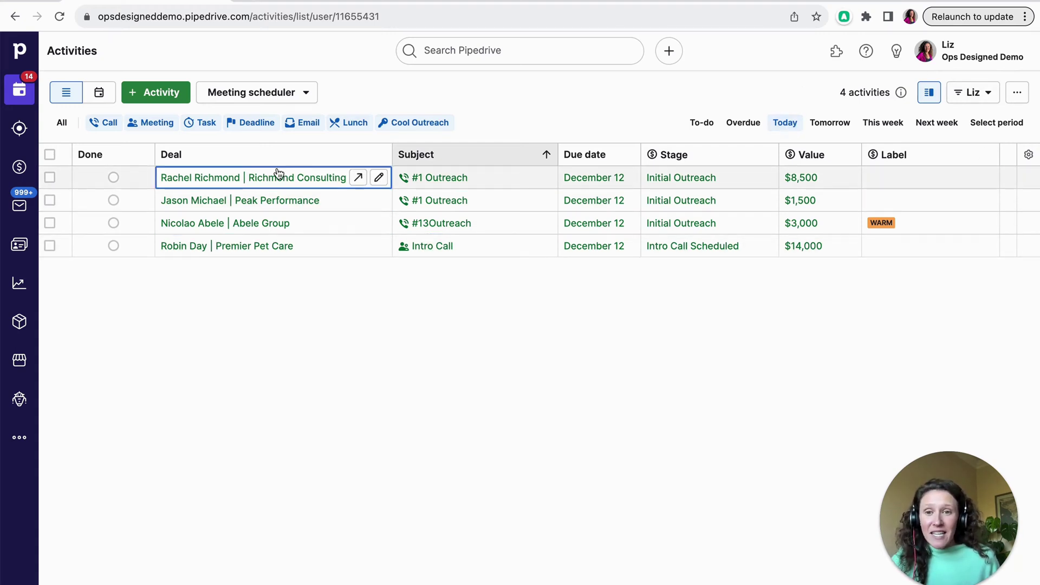
left_click(355, 178)
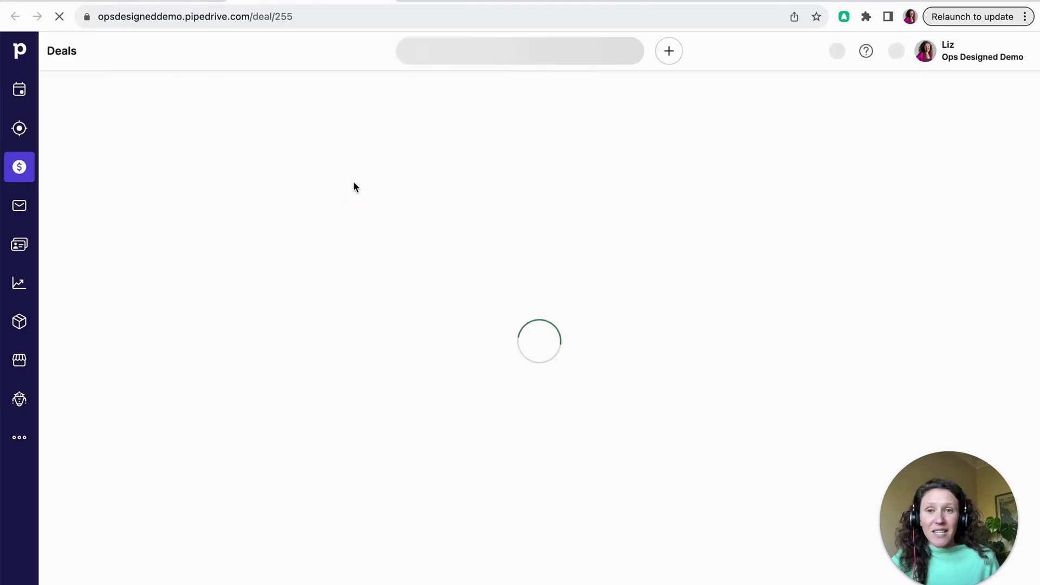
left_click(130, 6)
left_click(246, 181)
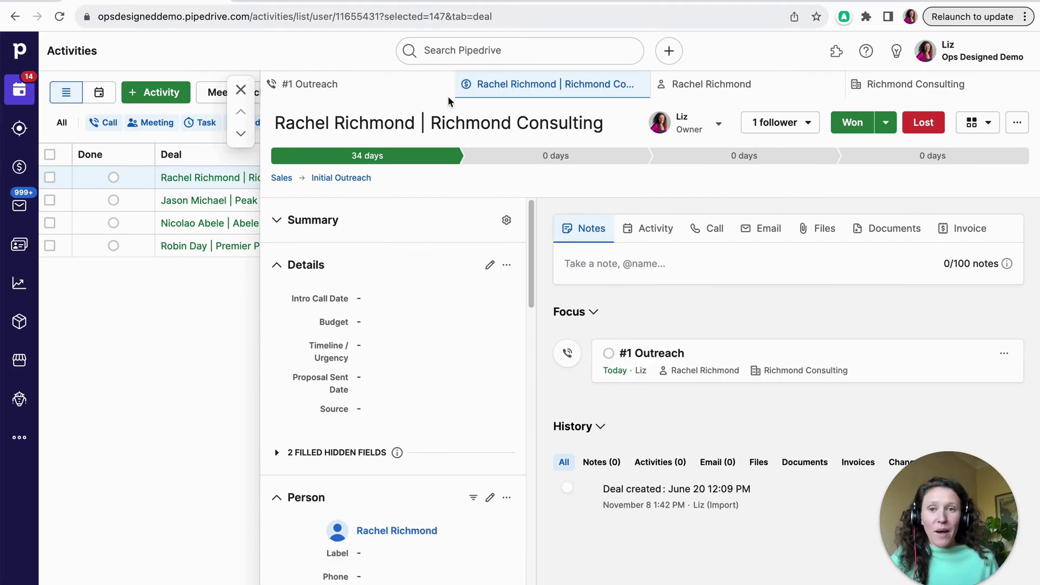
left_click(791, 84)
left_click(903, 84)
left_click(770, 88)
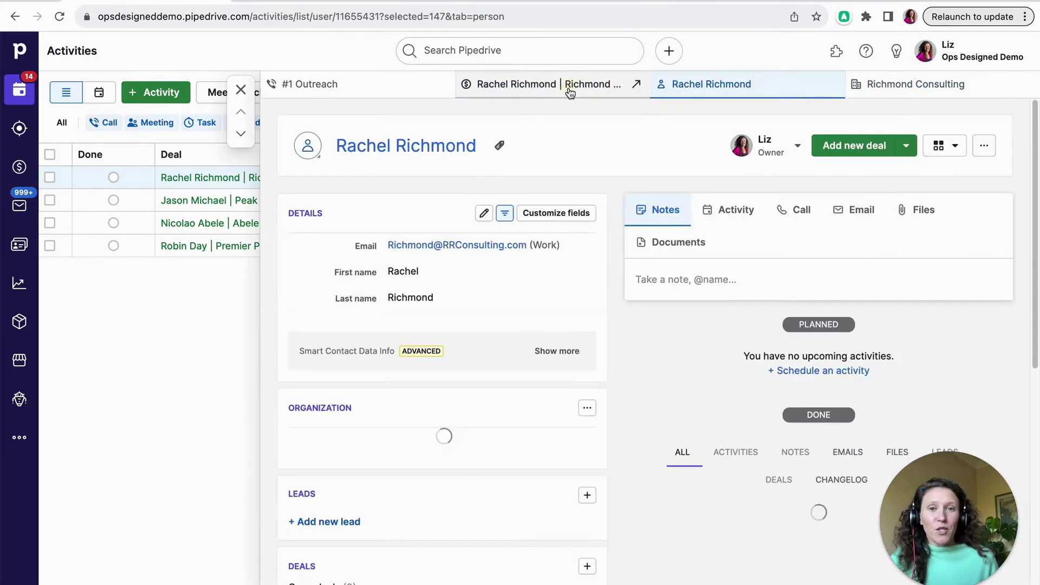
left_click(506, 89)
left_click(698, 86)
left_click(903, 87)
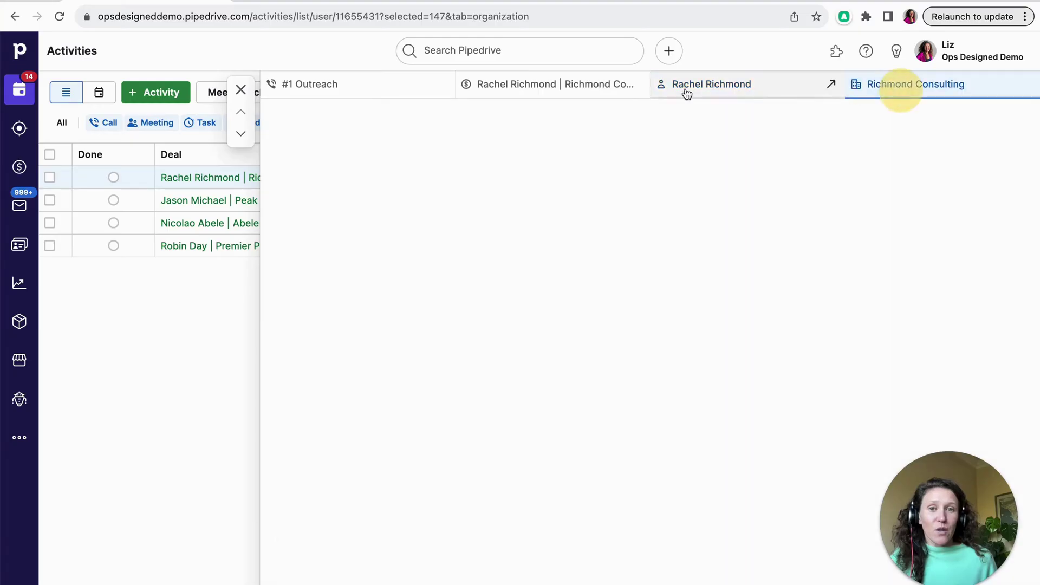
left_click(568, 91)
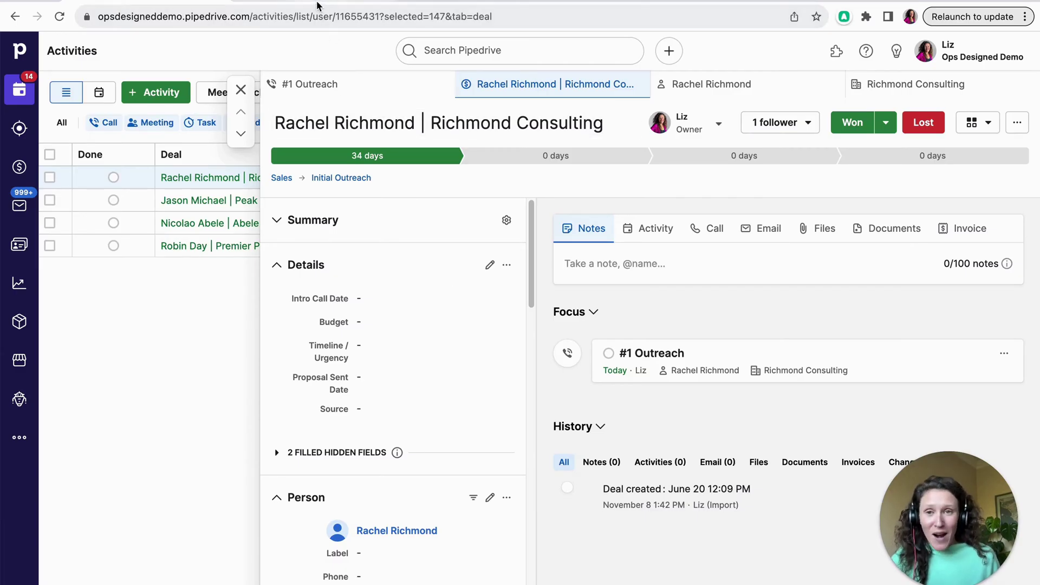
left_click(239, 87)
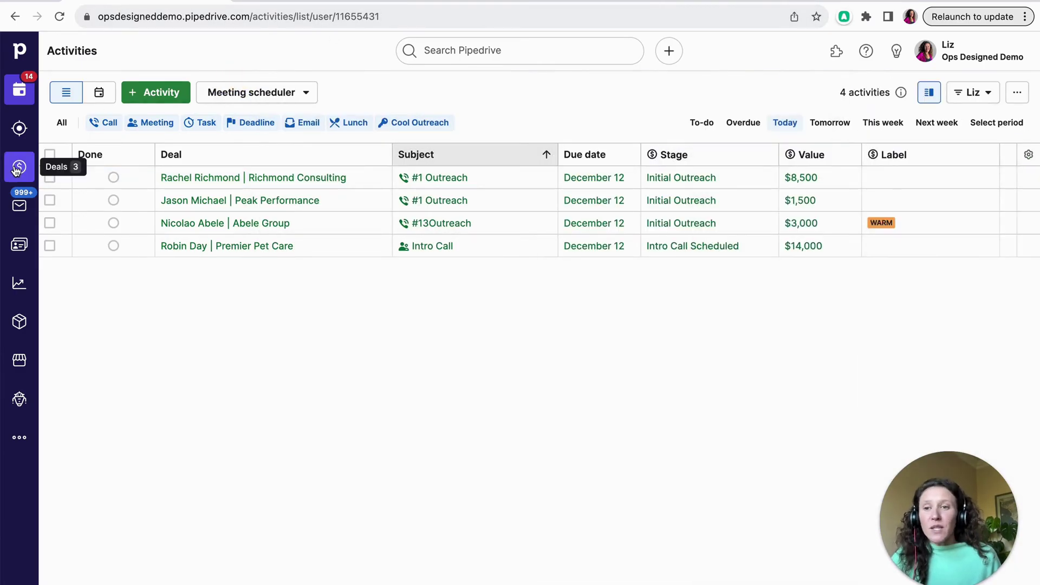
left_click(20, 167)
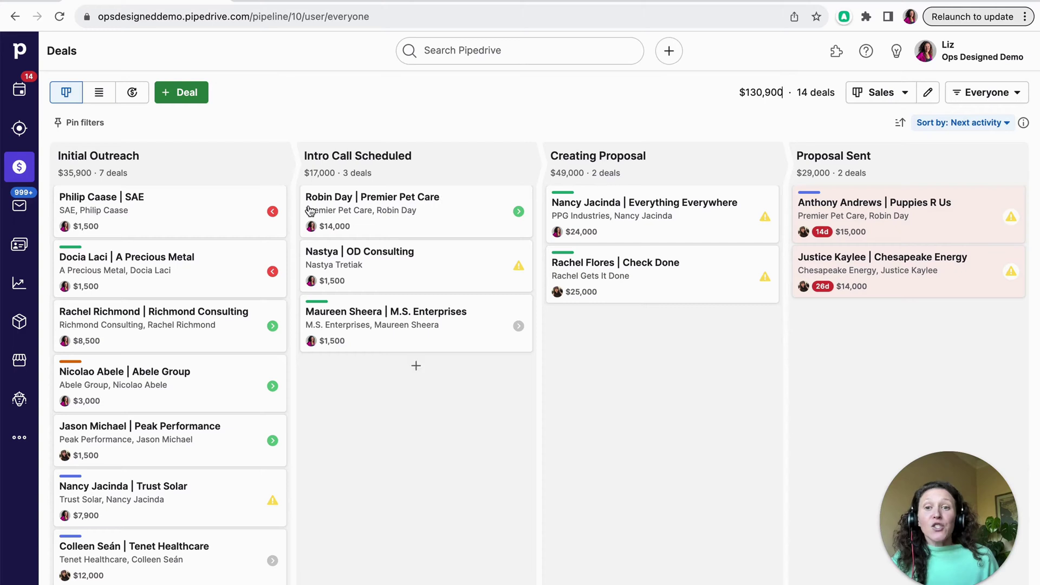
left_click(273, 211)
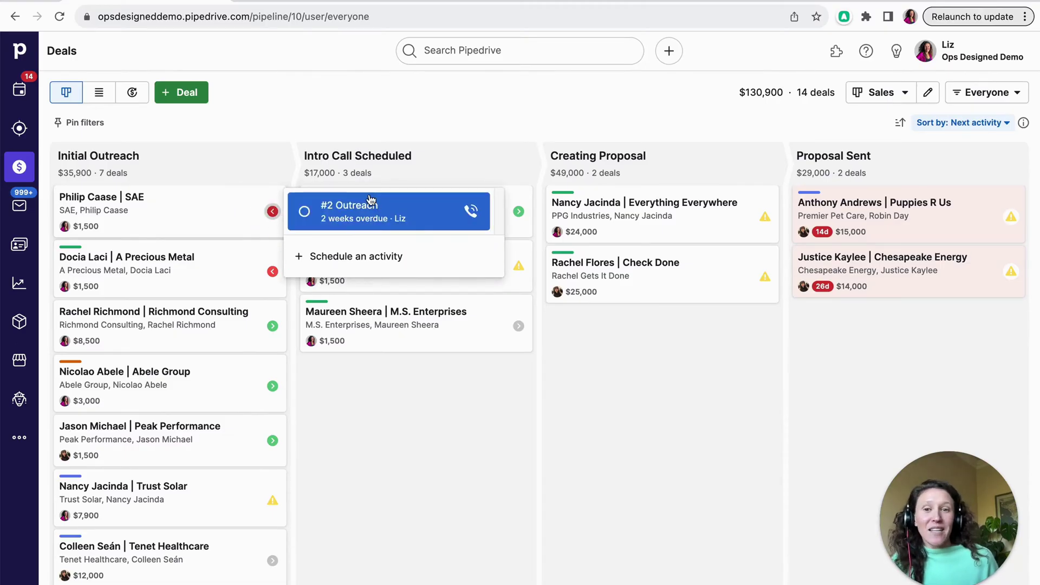
left_click(484, 115)
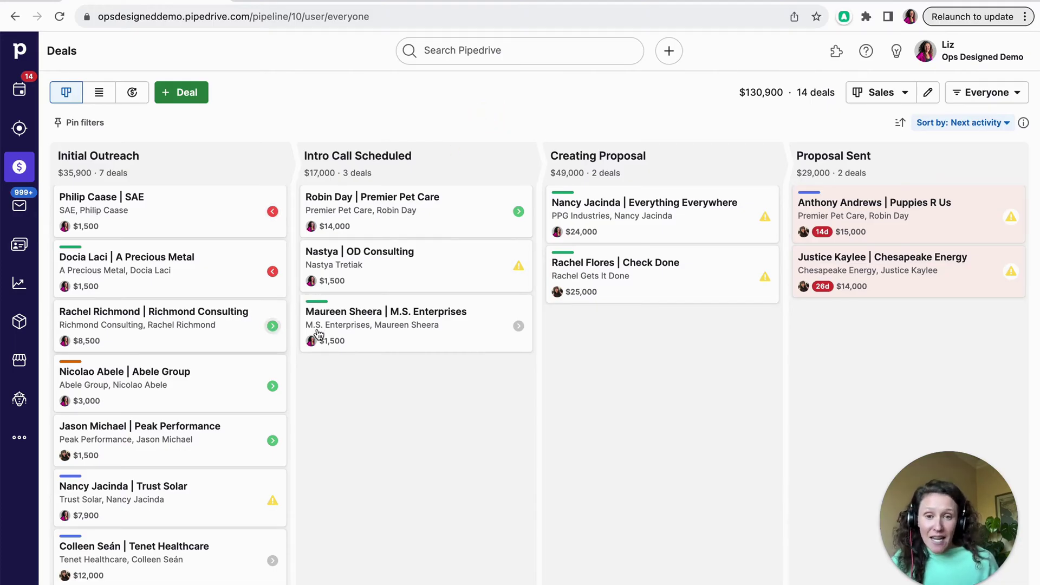
left_click(523, 330)
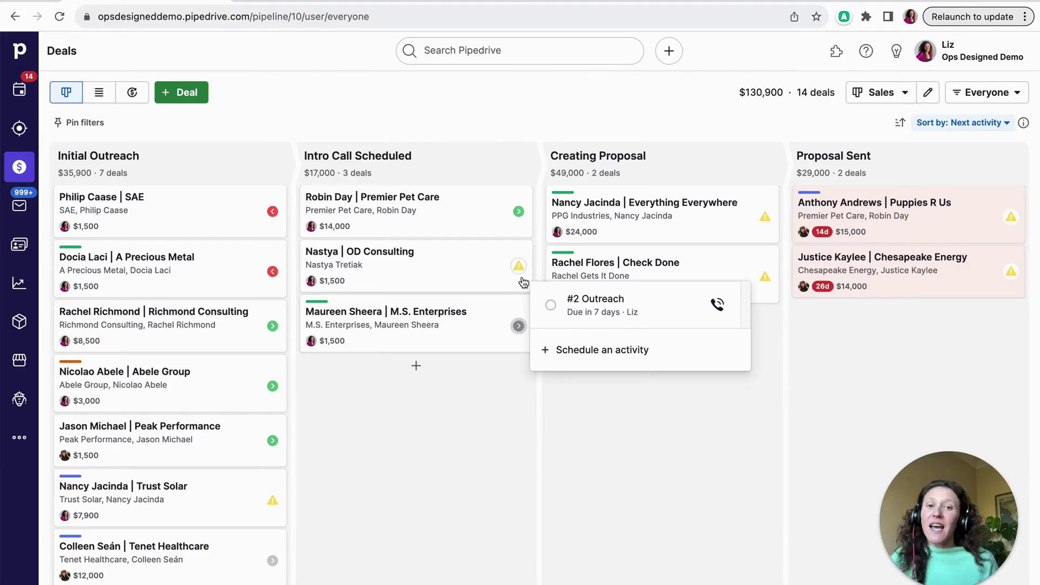
left_click(635, 100)
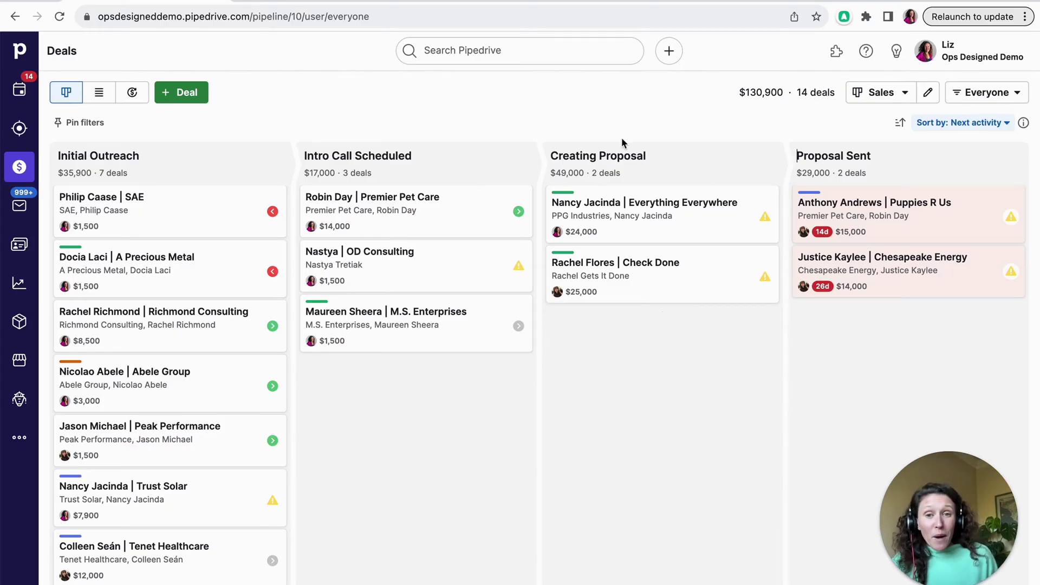
Drag the $14,000 Premier Pet Care deal between stages, then drop it on the Won zone.
left_click_drag(471, 202, 530, 353)
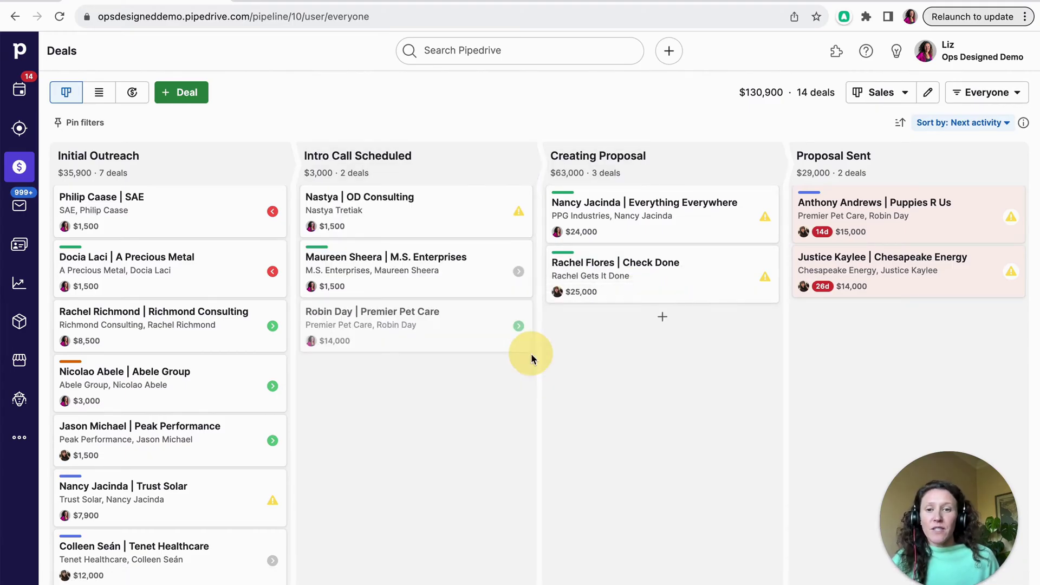
left_click_drag(480, 327, 920, 579)
left_click_drag(920, 579, 471, 328)
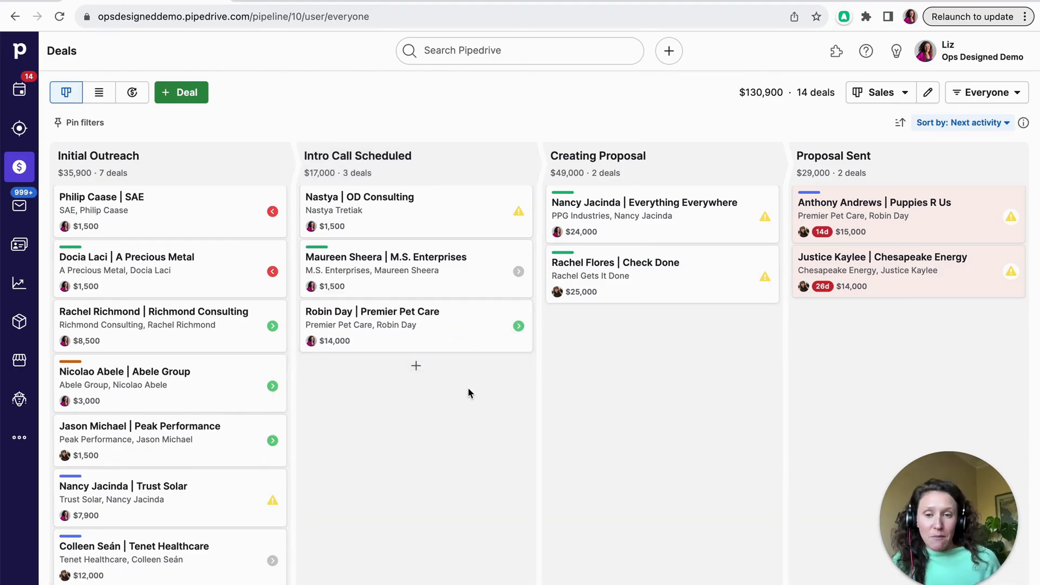
left_click_drag(472, 325, 620, 572)
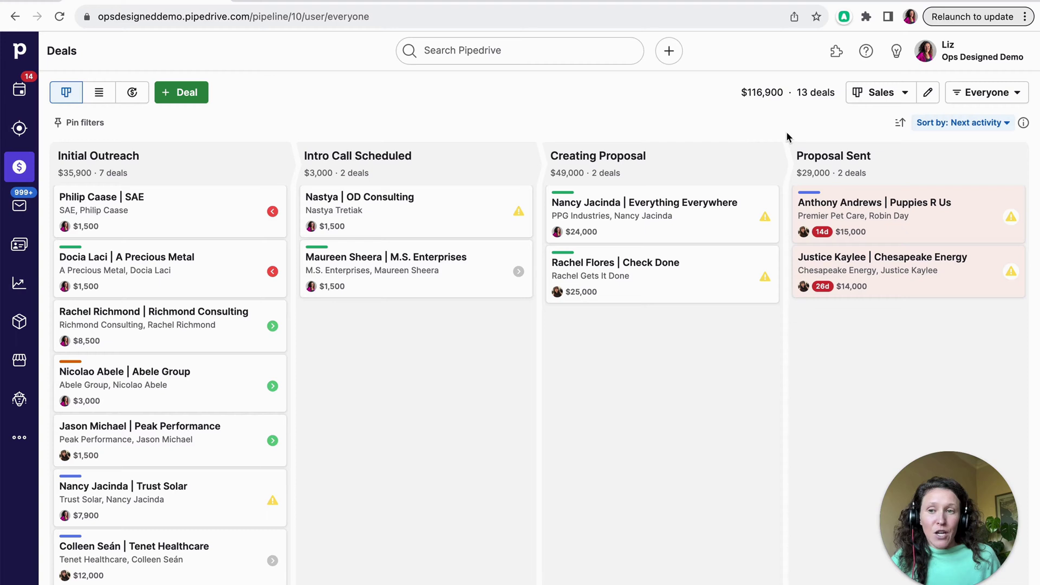
Start a new deal filter with a Status condition in its match-any group.
left_click(1002, 95)
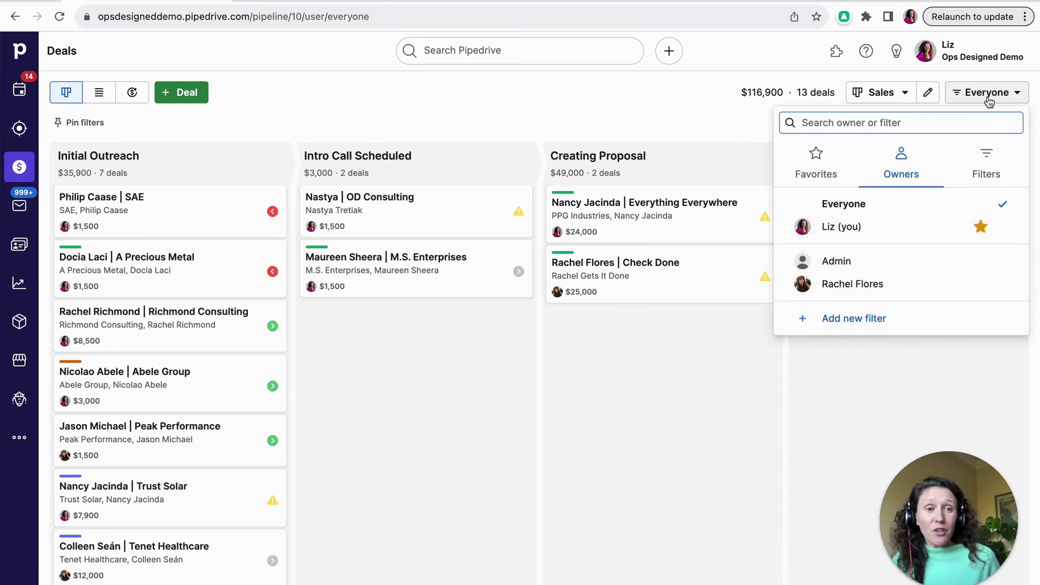
left_click(998, 172)
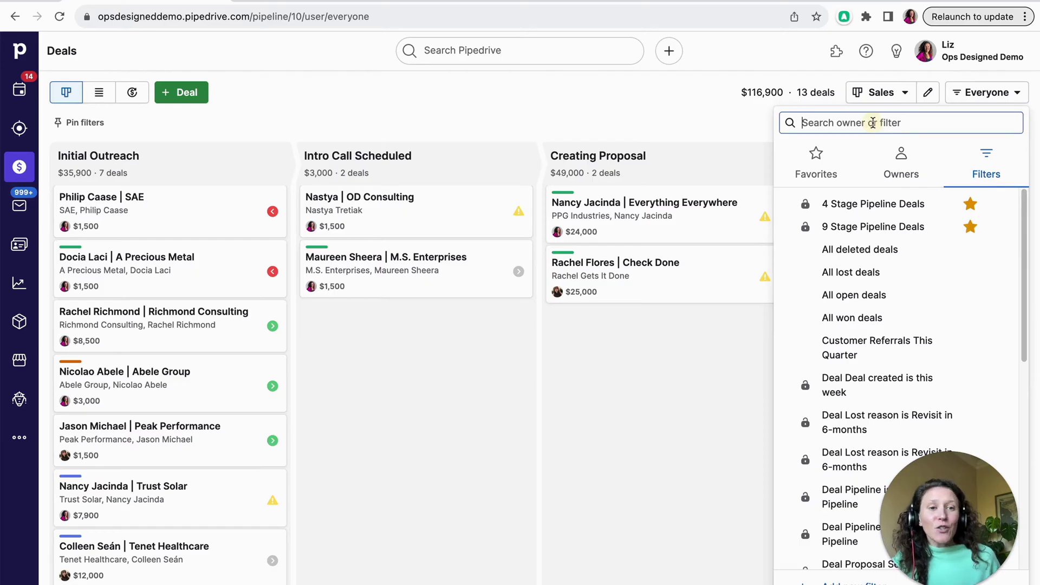
left_click(827, 582)
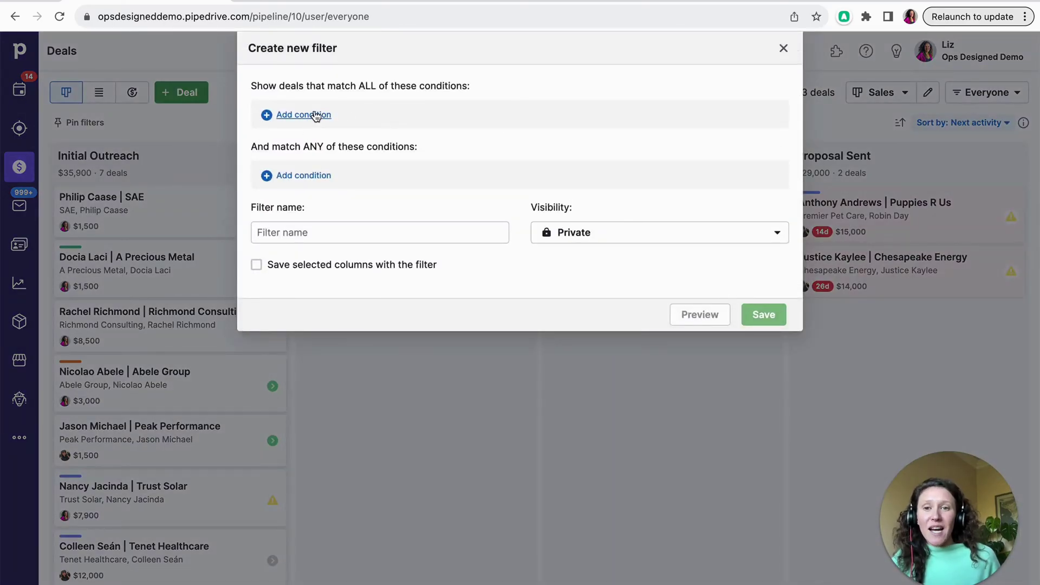
left_click(302, 175)
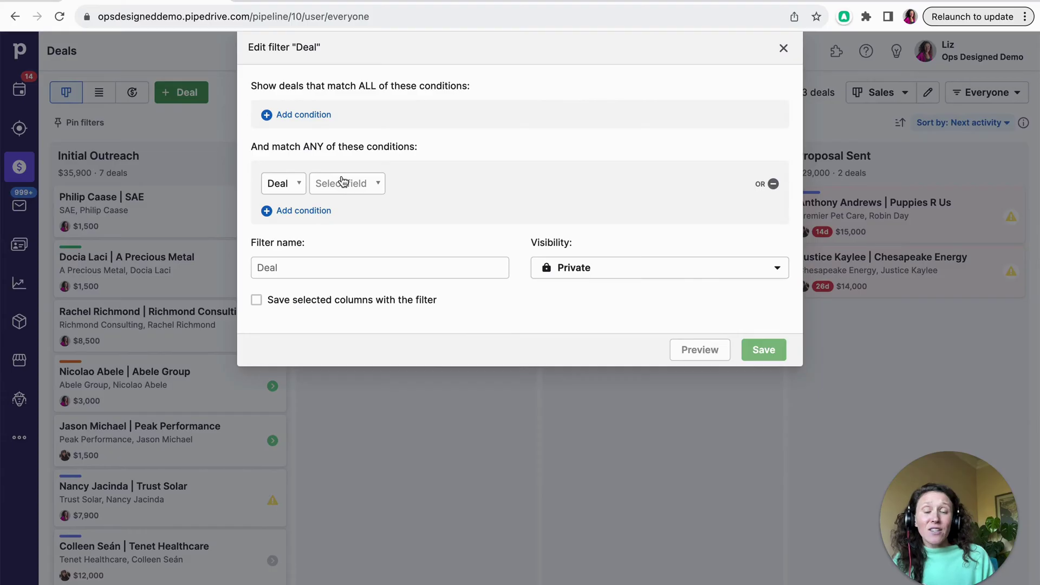
left_click(342, 180)
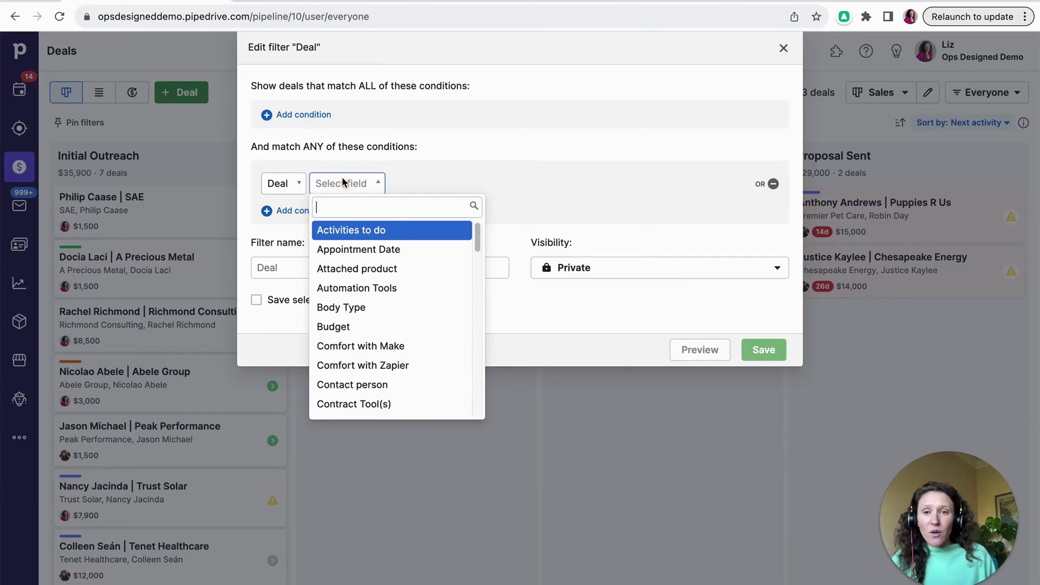
type("stat")
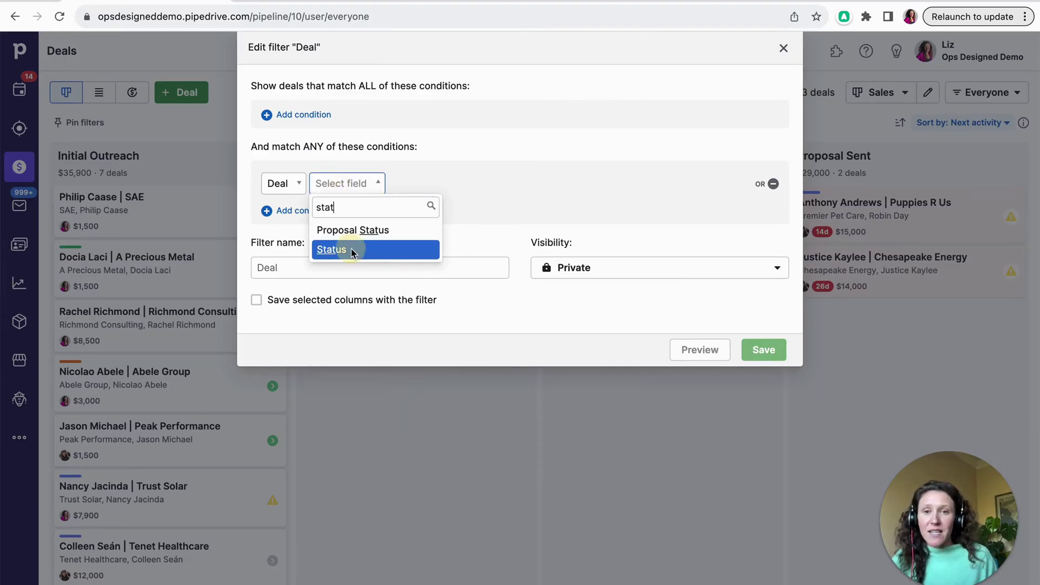
left_click(351, 249)
Add two more match-any Status conditions for Lost and Won.
left_click(325, 211)
left_click(327, 215)
type("stat")
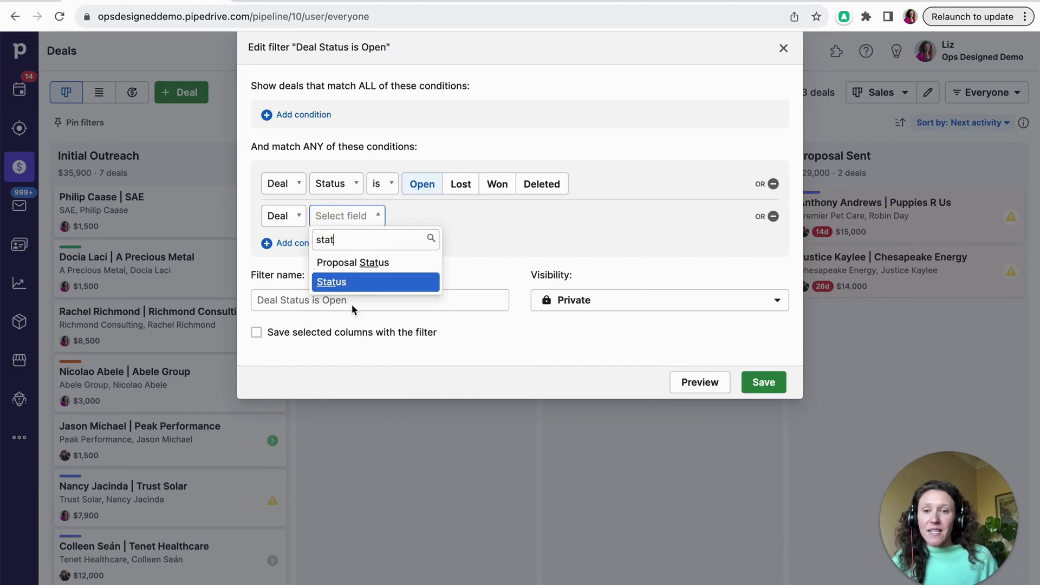
left_click(352, 282)
left_click(460, 216)
left_click(295, 242)
left_click(318, 249)
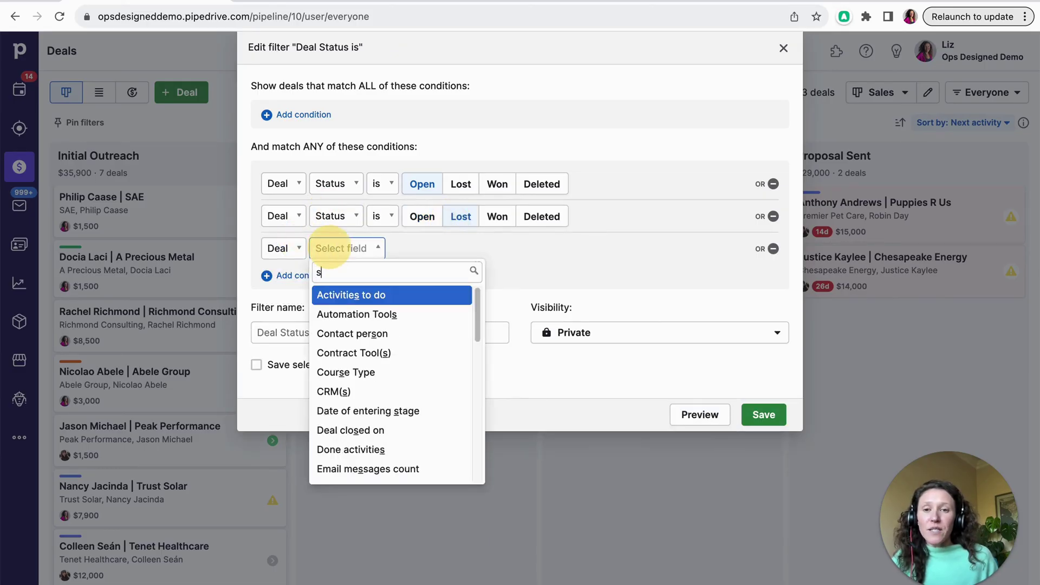
type("stat")
left_click(347, 316)
left_click(501, 249)
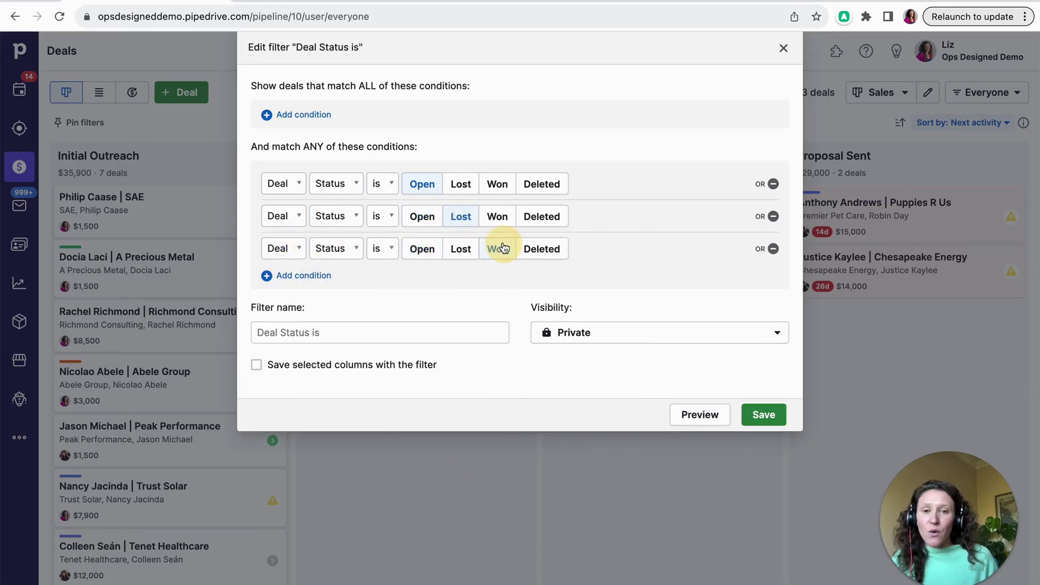
Require Pipeline is Sales and save the filter, showing 25 deals worth $211,300.
left_click(318, 115)
left_click(353, 125)
type("pi")
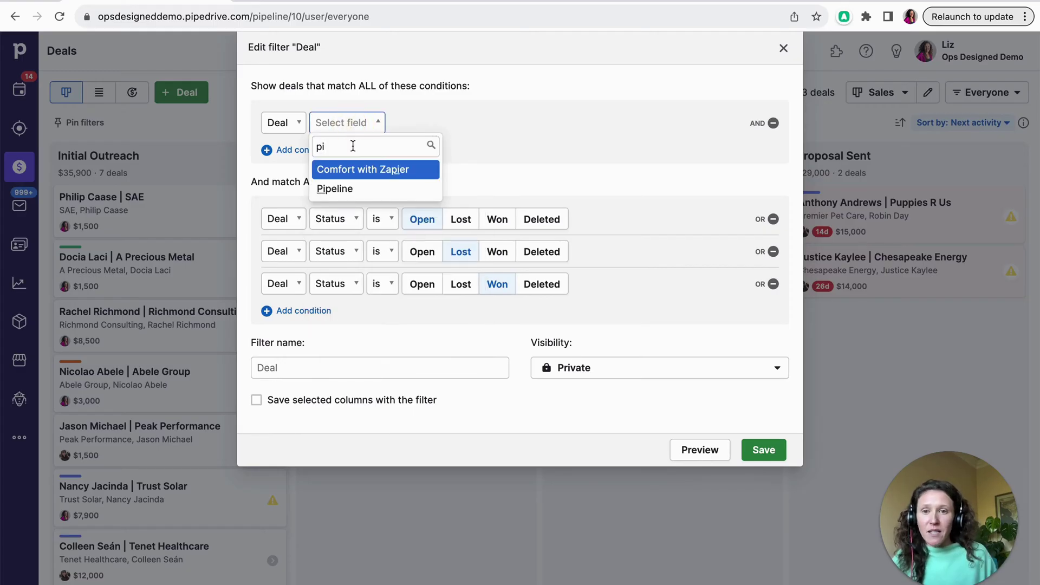
left_click(359, 189)
left_click(440, 124)
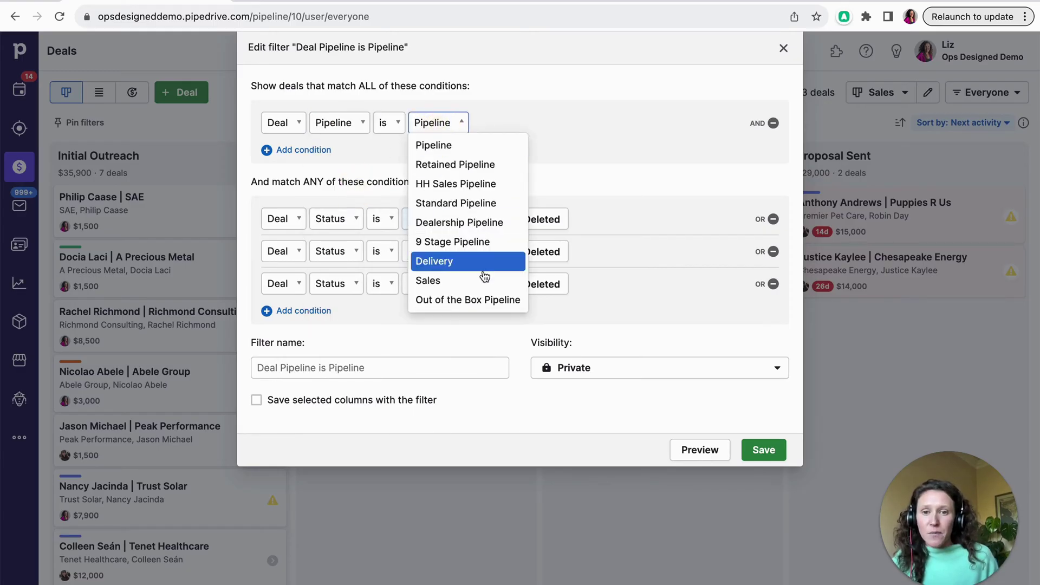
left_click(483, 280)
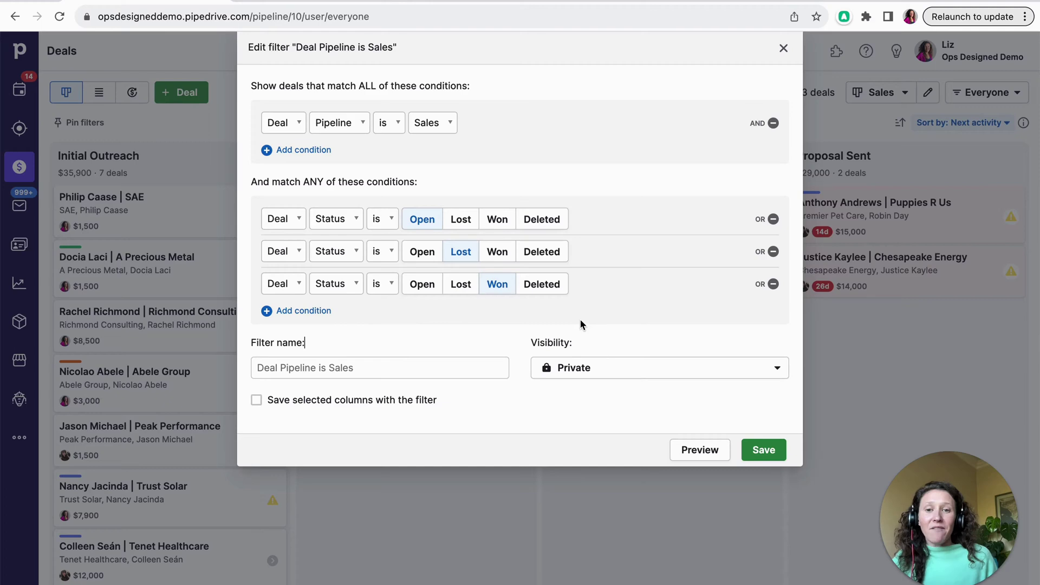
left_click(752, 448)
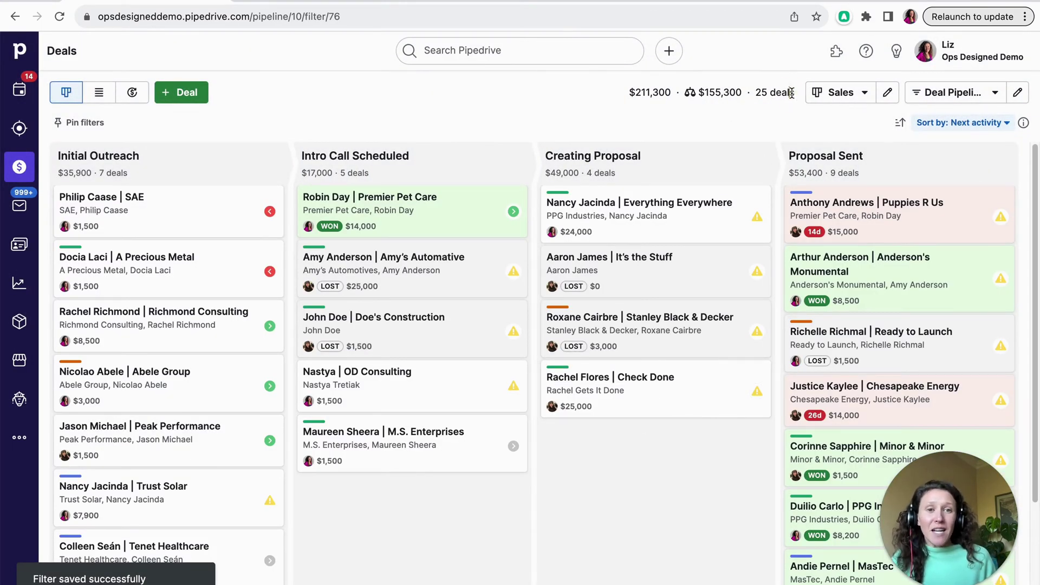
Clear a stray text selection on the filtered board.
left_click_drag(795, 95, 638, 102)
left_click(510, 110)
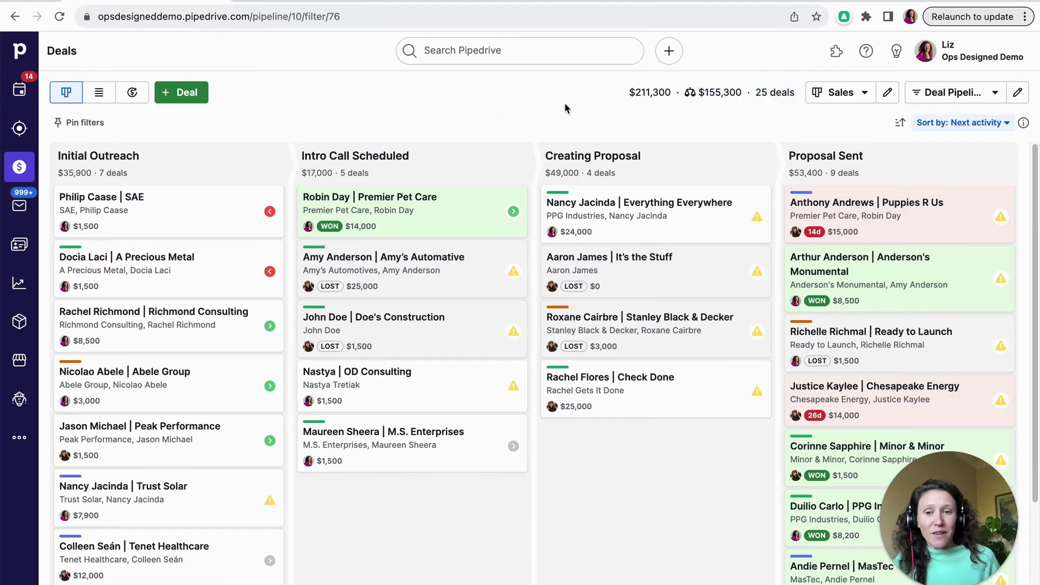
scroll(628, 271, "down", 1)
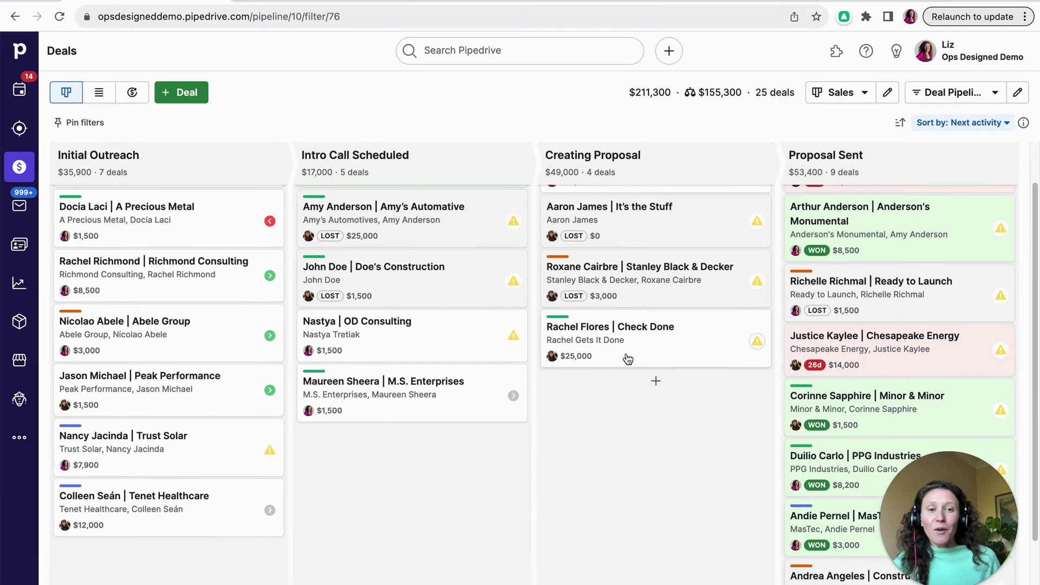
scroll(595, 325, "up", 1)
mouse_move(434, 212)
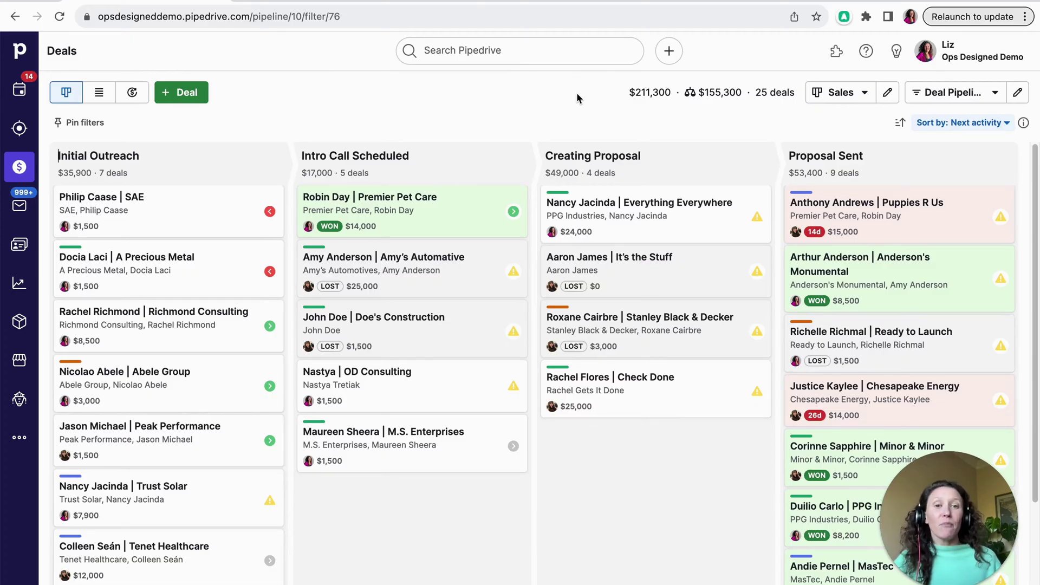
Switch the owner filter back to Everyone and open the Check Done deal.
left_click(979, 93)
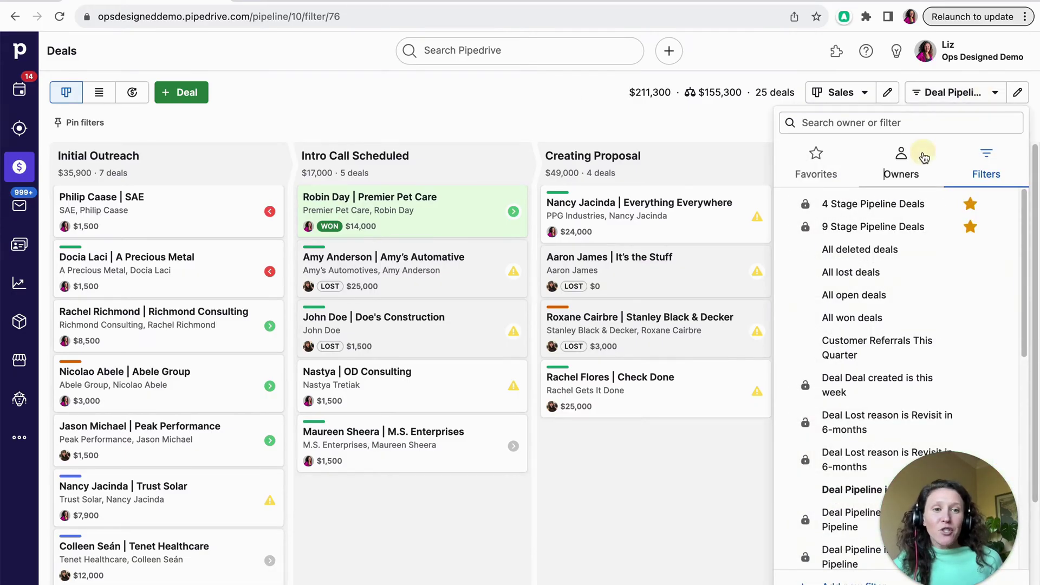
left_click(901, 165)
left_click(842, 202)
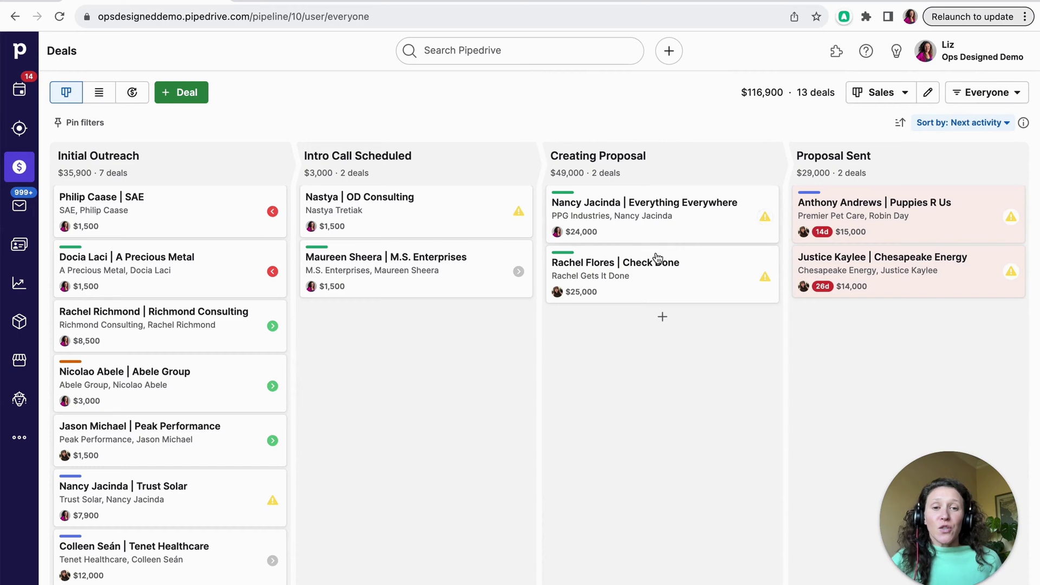
left_click(693, 296)
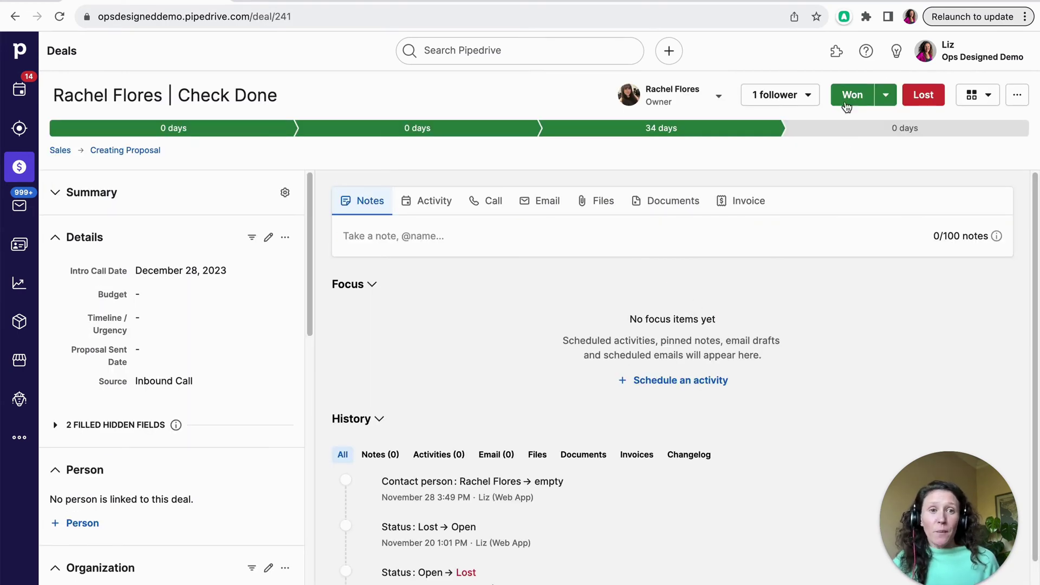
View the Check Done deal's lost reasons, close the prompt without marking lost, and open the account menu.
left_click(929, 104)
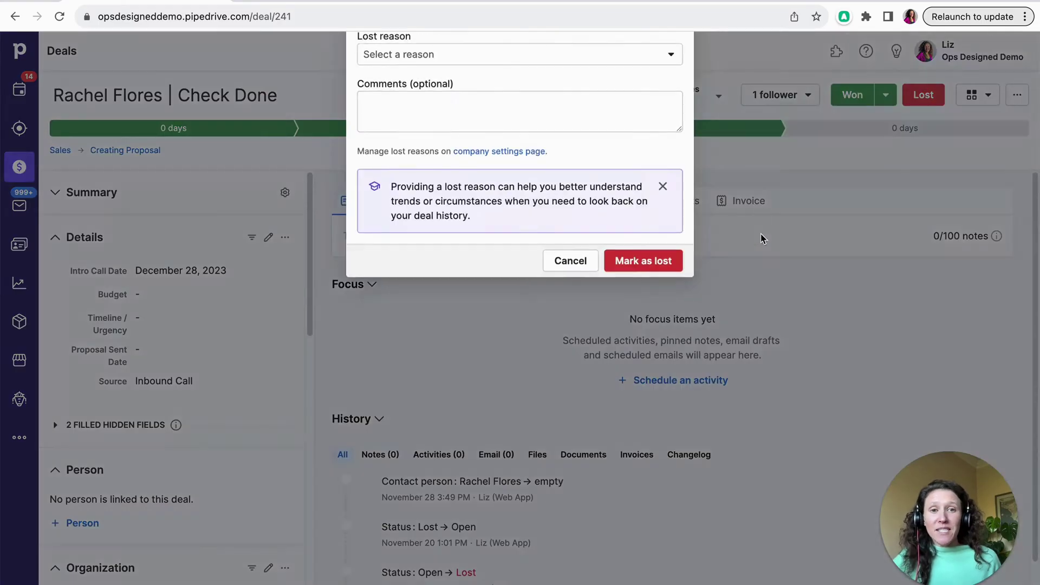
left_click(469, 104)
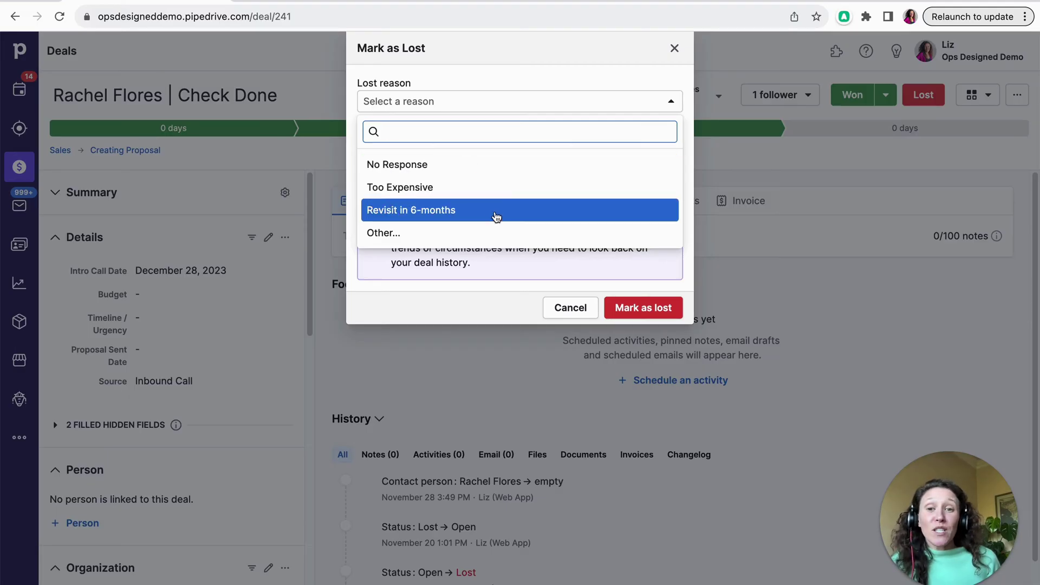
left_click(533, 93)
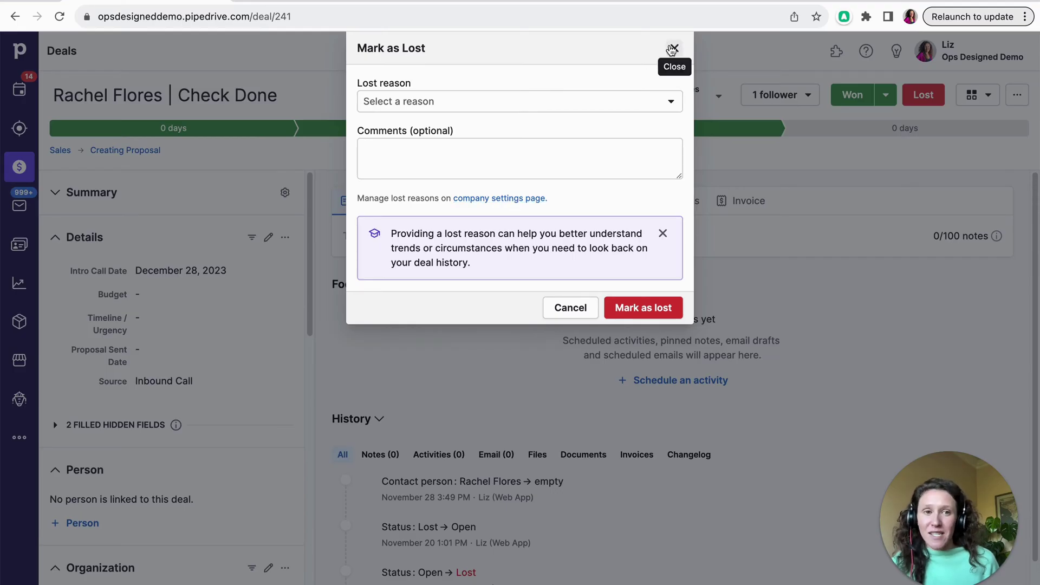
left_click(672, 48)
left_click(927, 49)
Check the lost reasons No Response, Too Expensive and Revisit in 6-months, then return to Deals.
left_click(925, 185)
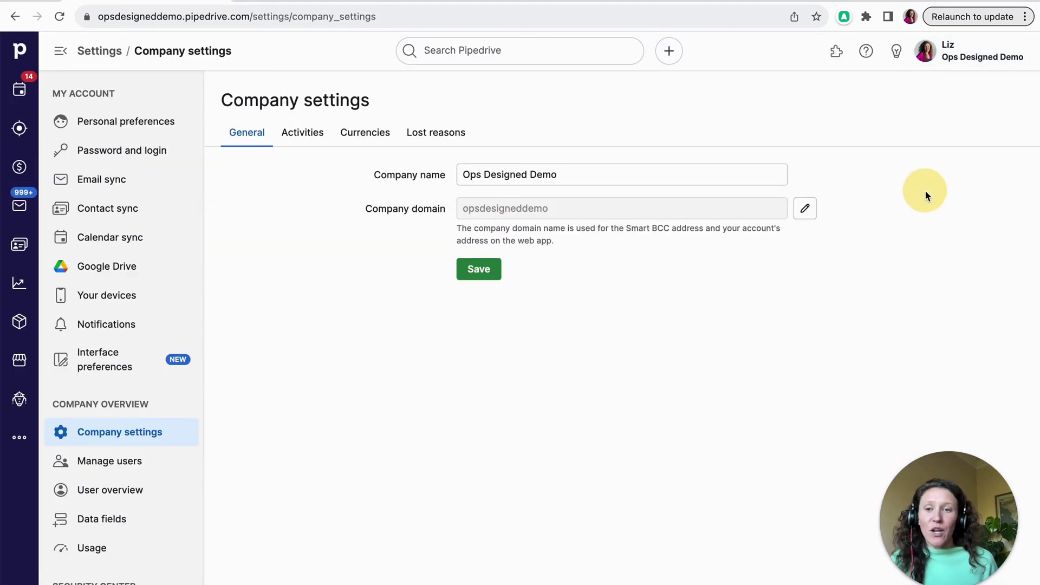
left_click(428, 141)
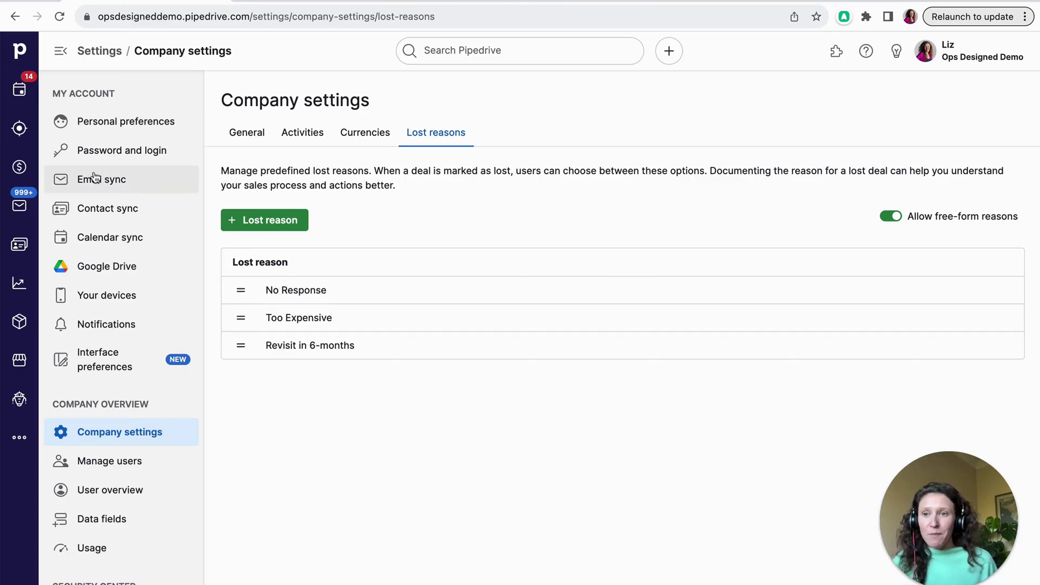
left_click(33, 169)
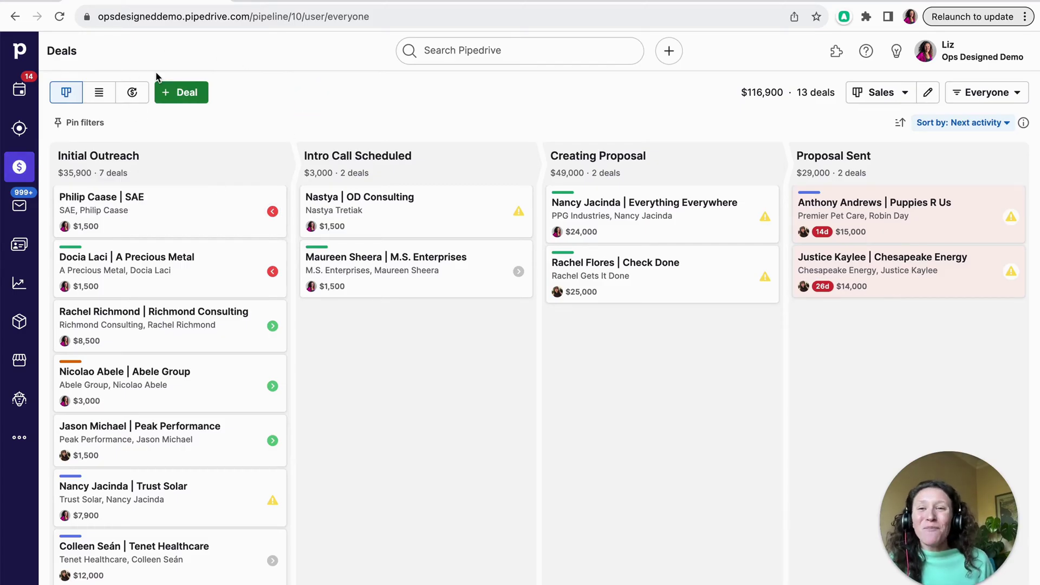
Open the Add deal form from the Sales board and review its fields, including Probability.
left_click(174, 93)
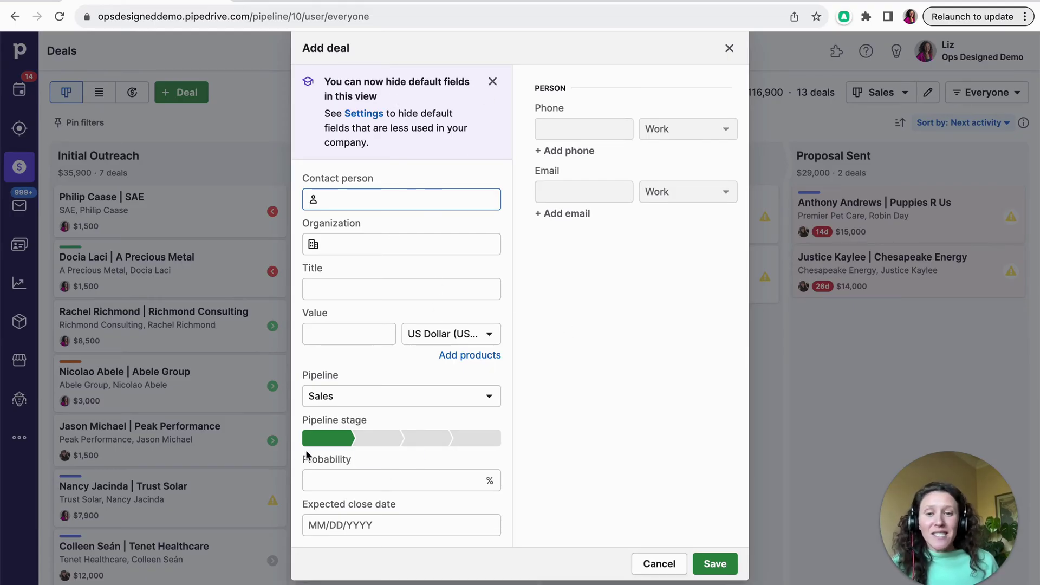
left_click_drag(313, 459, 502, 435)
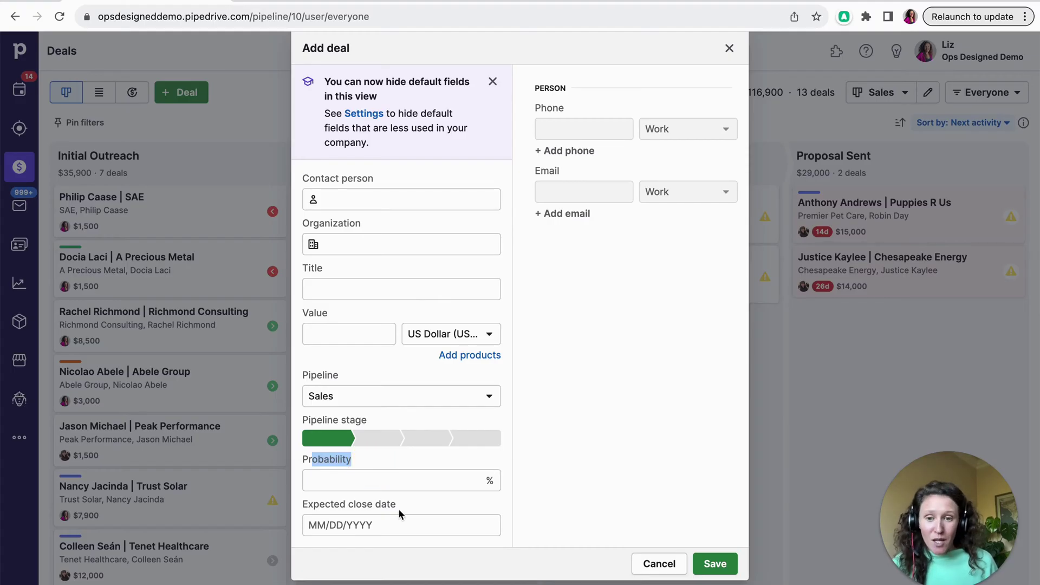
left_click_drag(279, 498, 615, 437)
left_click(638, 427)
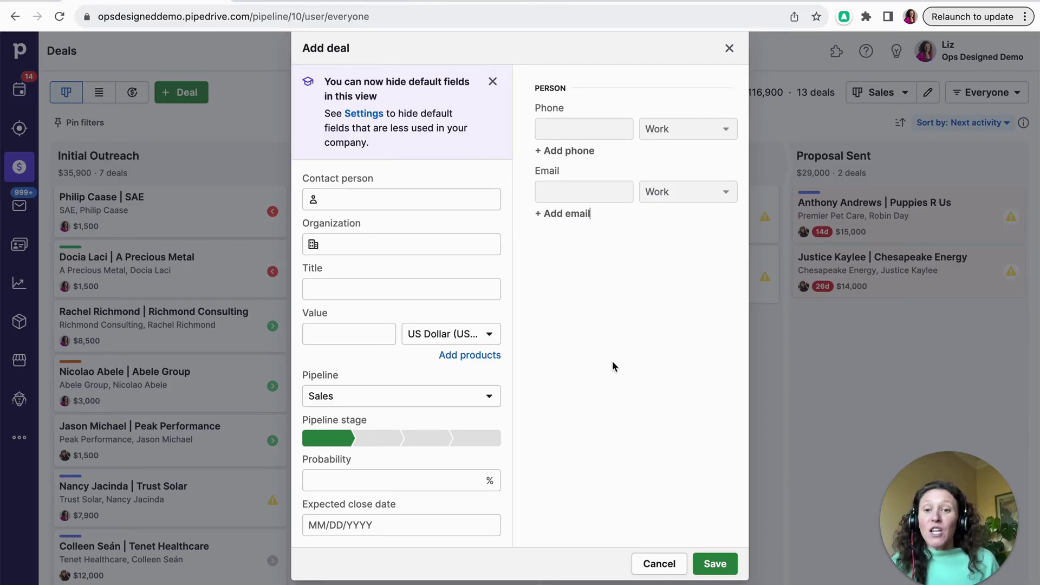
In Data fields settings, find the Probability deal field, change its add-view option, and save.
left_click(366, 114)
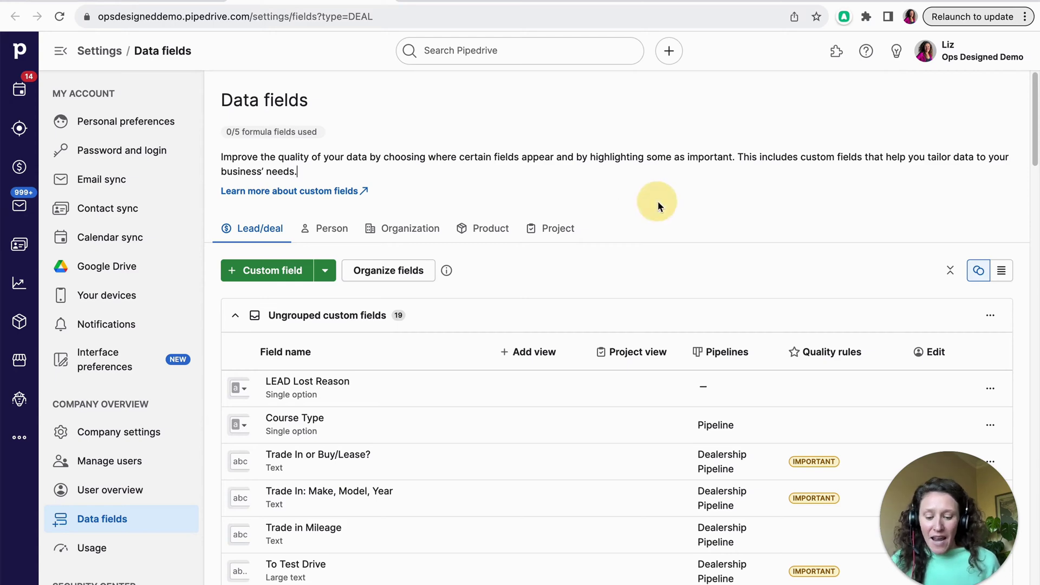
key("ctrl+f")
type("prop")
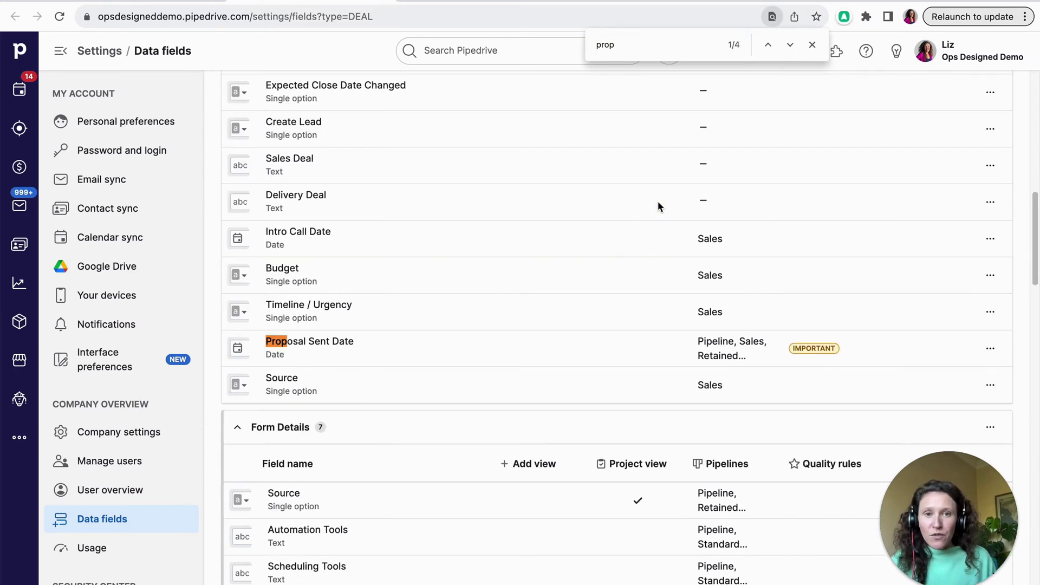
key("BackSpace")
type("b")
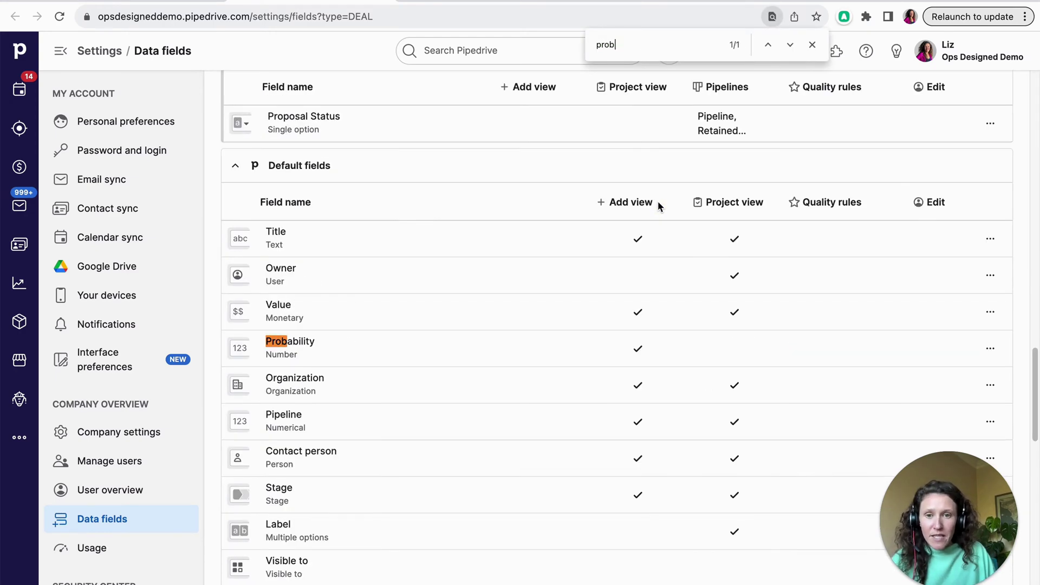
left_click(990, 350)
left_click(983, 381)
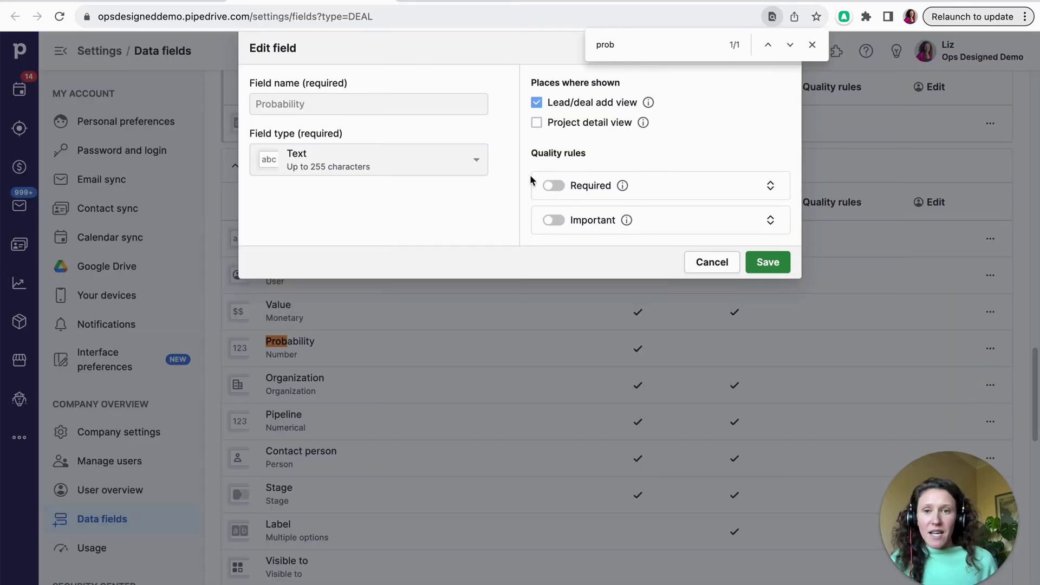
left_click(536, 102)
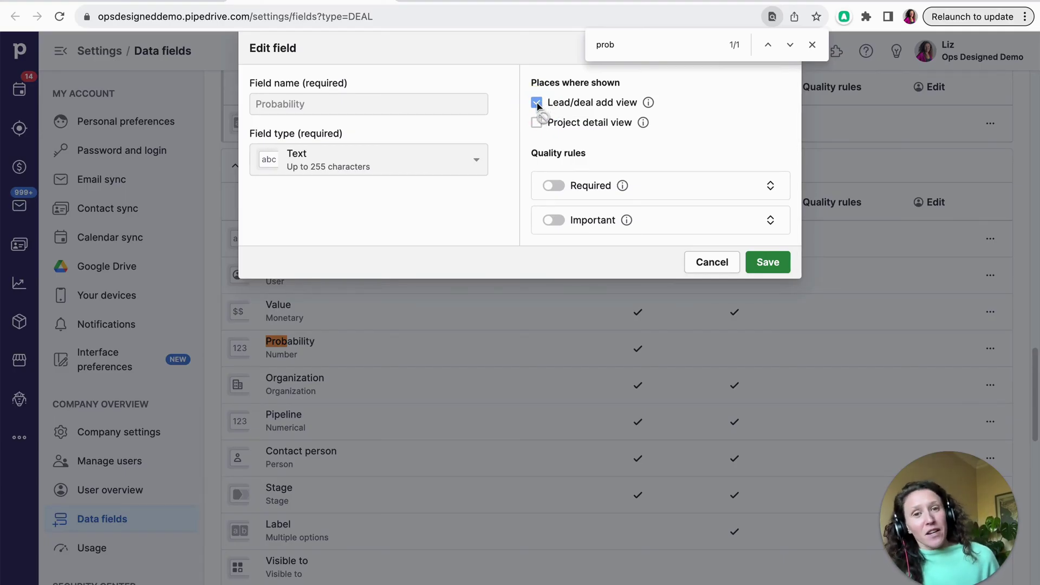
left_click(768, 263)
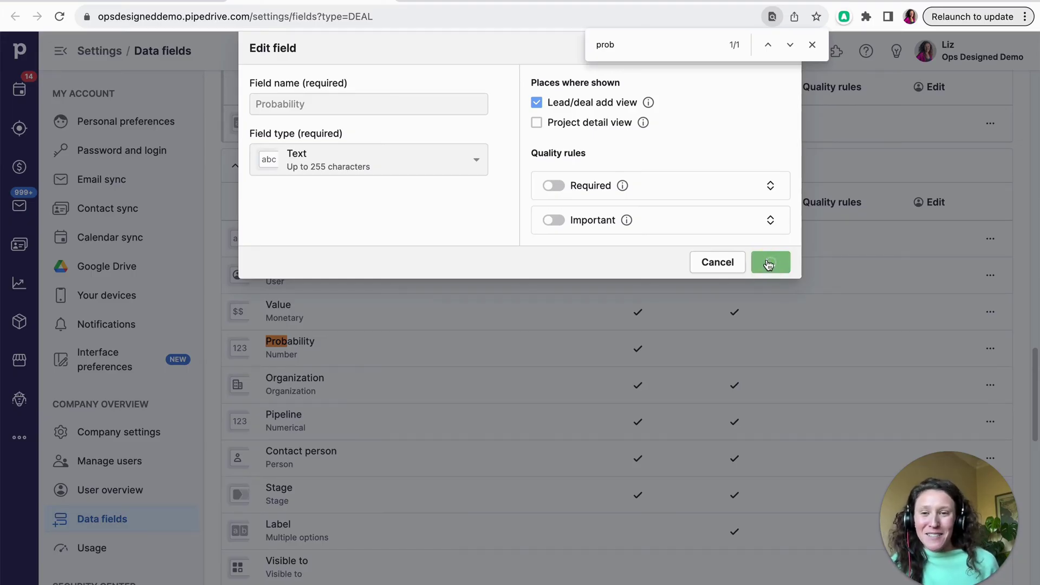
Uncheck Lead/deal add view for Expected close date and save the field.
scroll(699, 265, "down", 5)
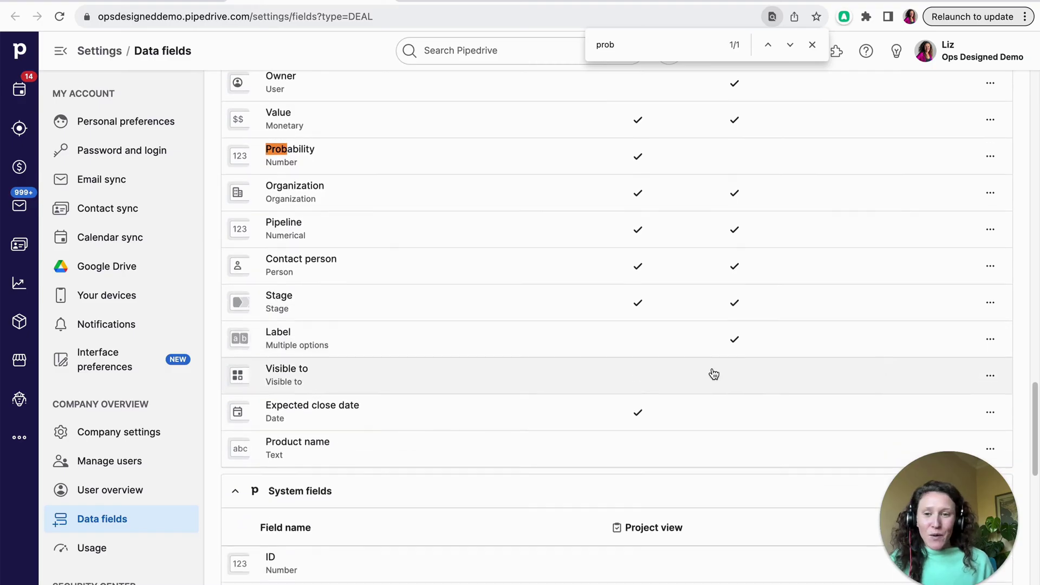
left_click(990, 412)
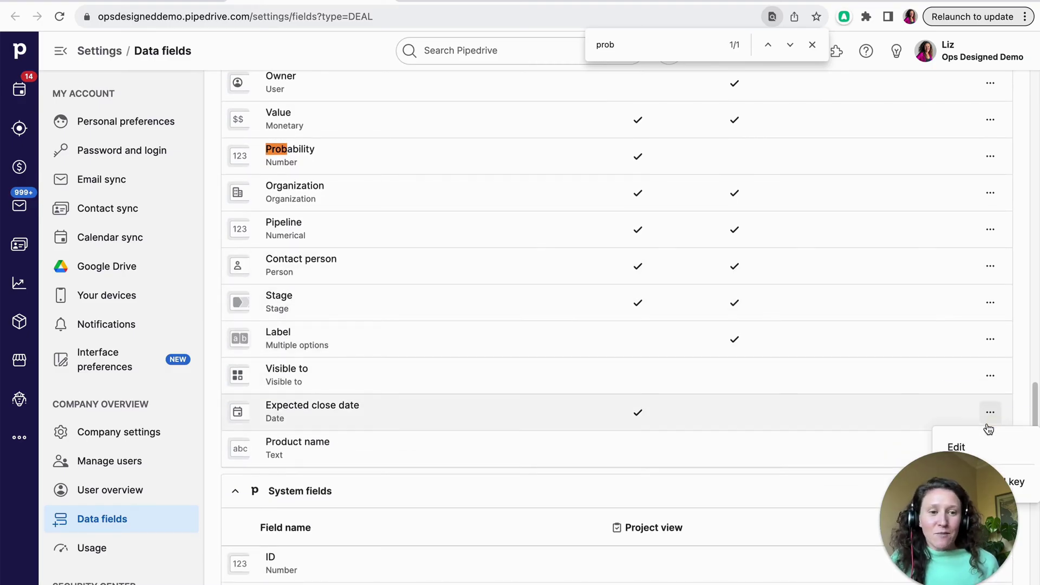
left_click(985, 435)
left_click(536, 103)
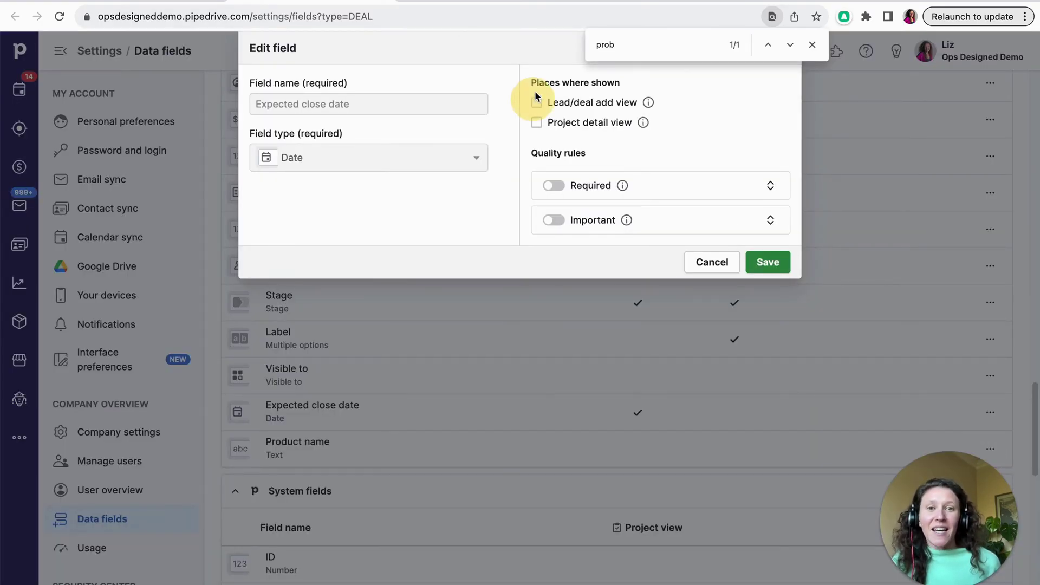
left_click(780, 264)
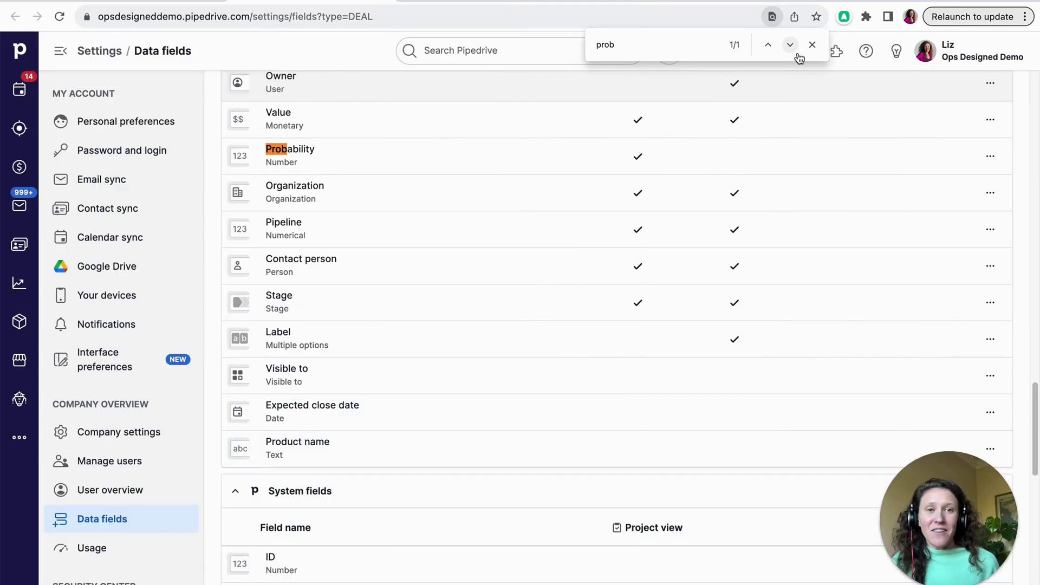
Check Lead/deal add view for the Source field, save it, and return to the deals board.
scroll(618, 174, "up", 15)
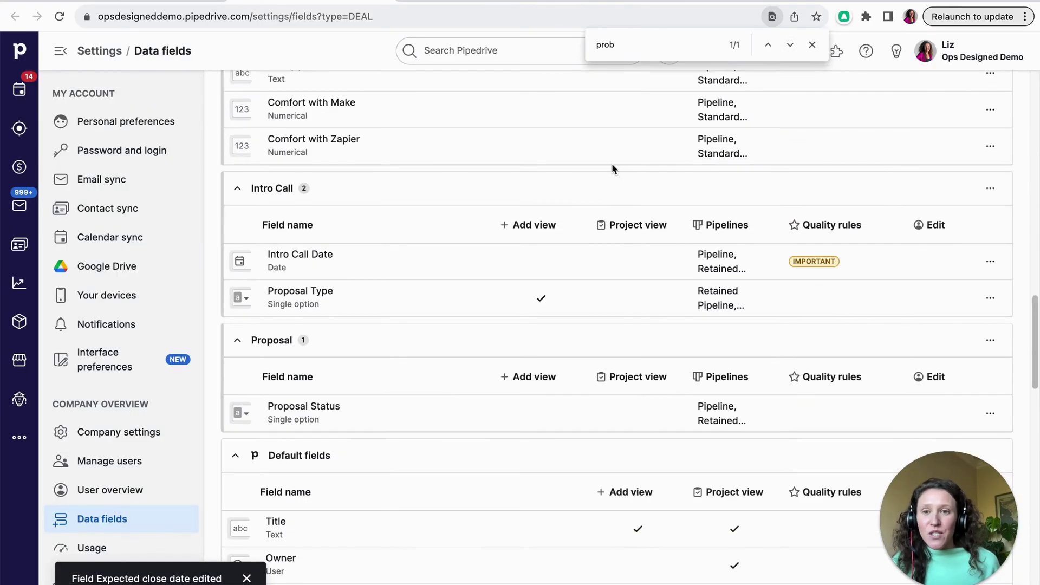
scroll(604, 184, "up", 5)
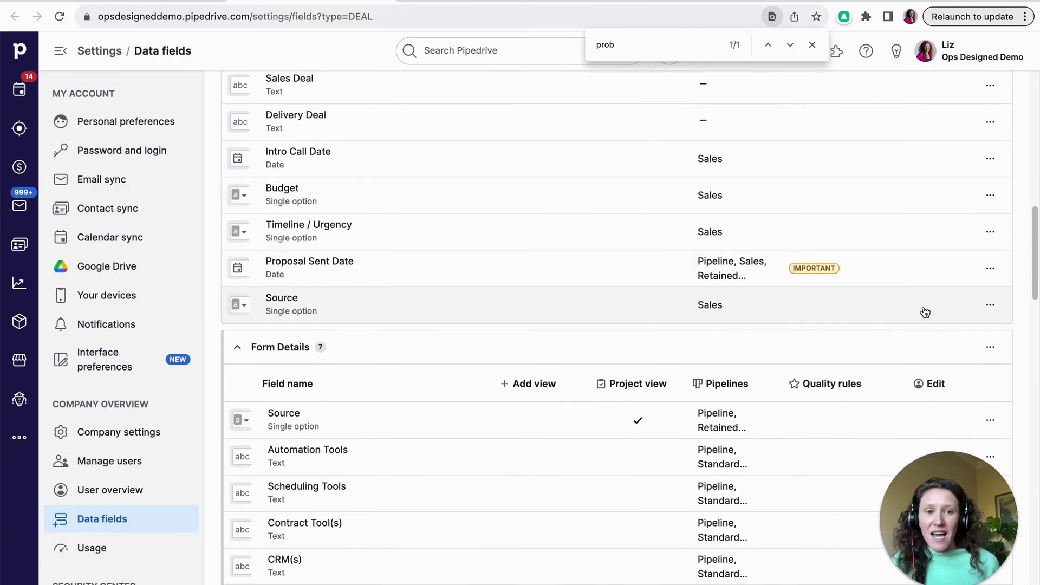
left_click(991, 306)
left_click(969, 339)
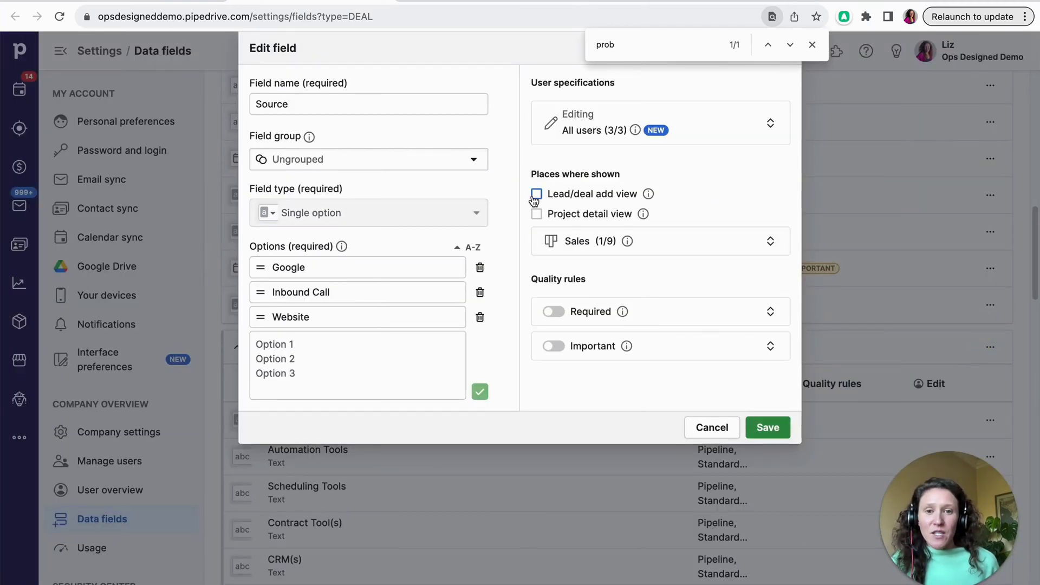
left_click(535, 195)
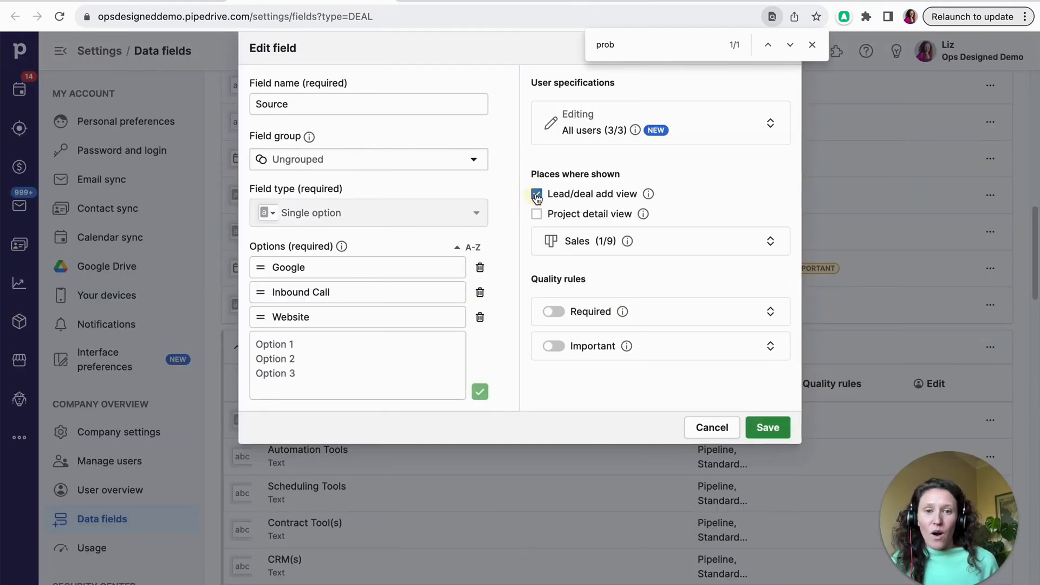
left_click(766, 432)
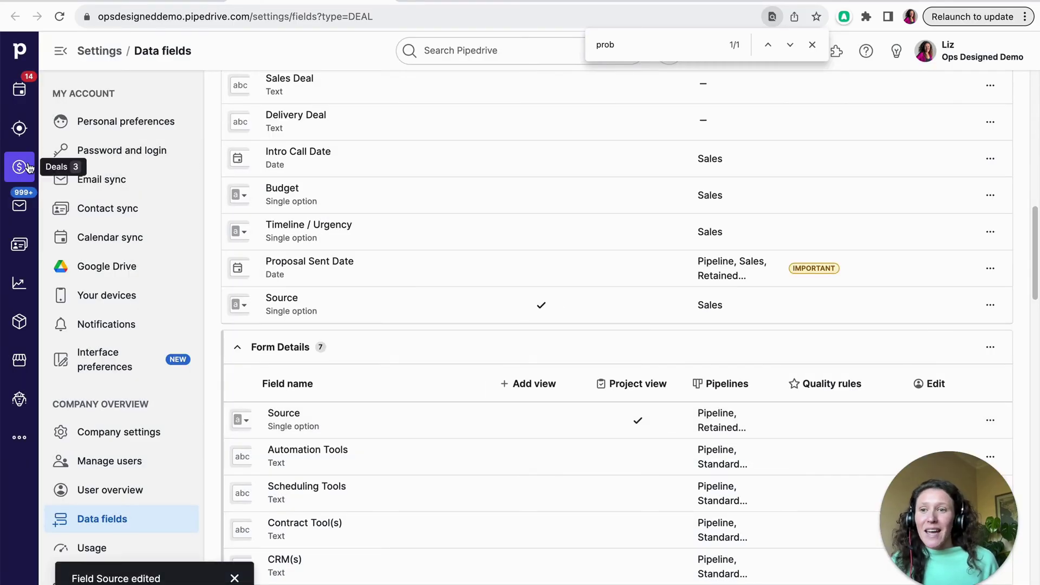
left_click(29, 168)
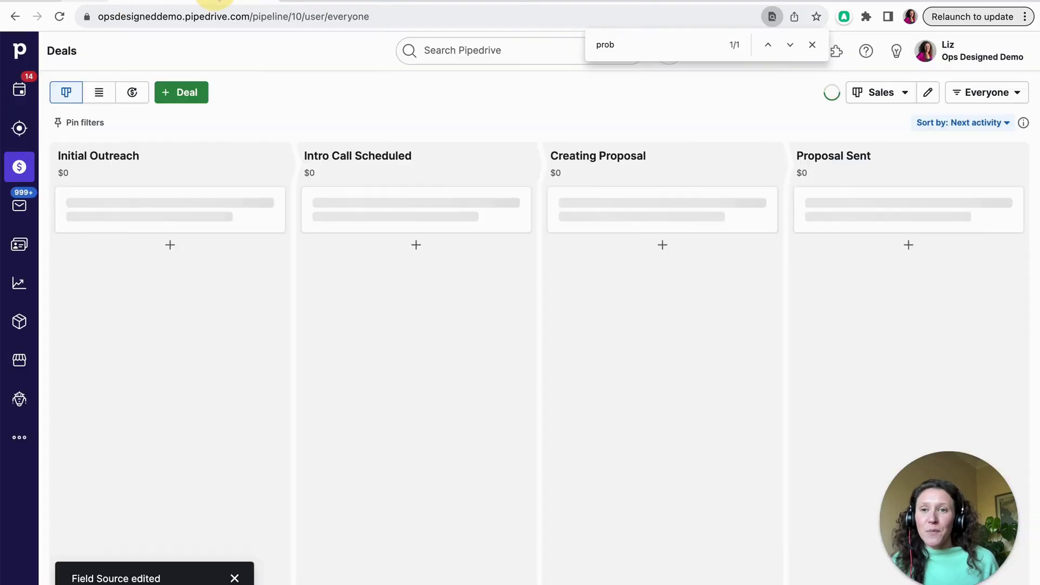
Confirm the Add deal form now lists Source without Expected close date, then close it unsaved.
left_click(812, 46)
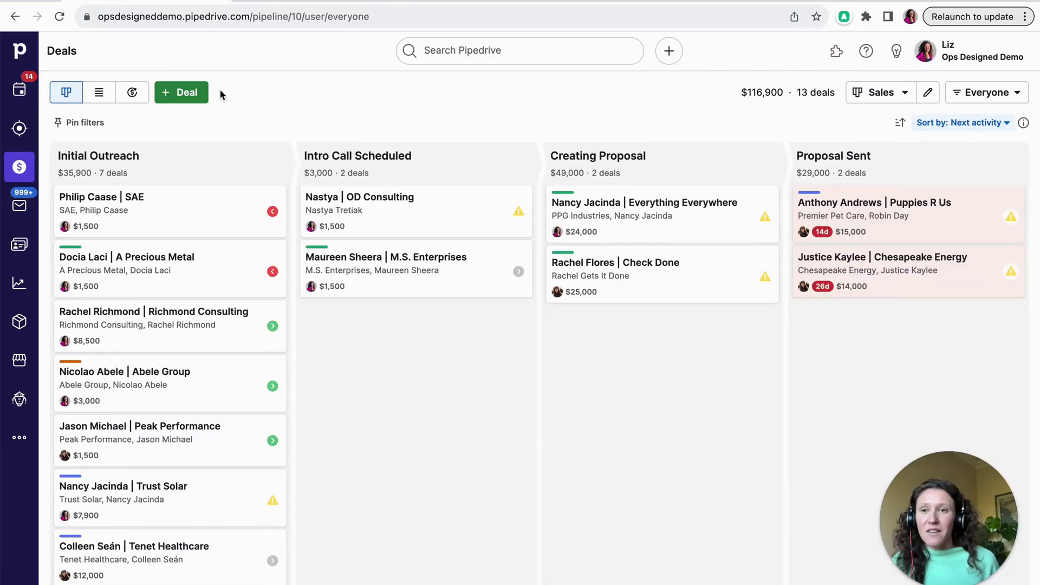
left_click(189, 92)
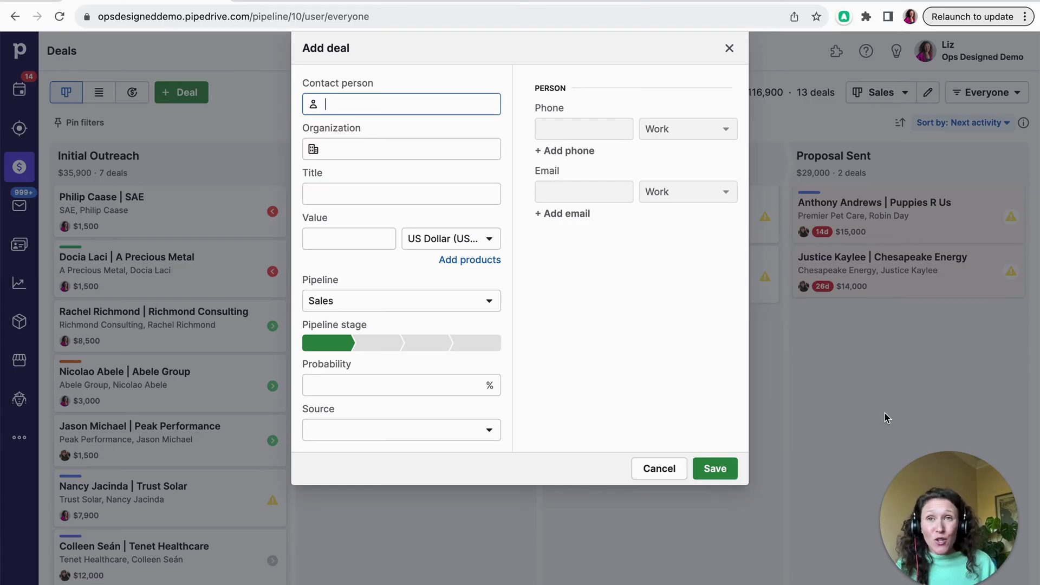
left_click(729, 47)
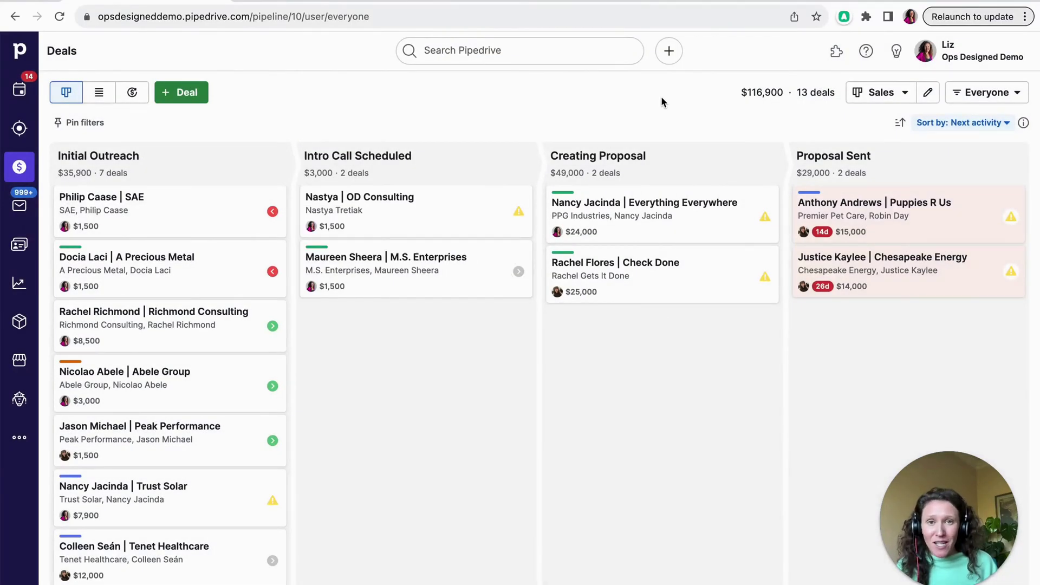